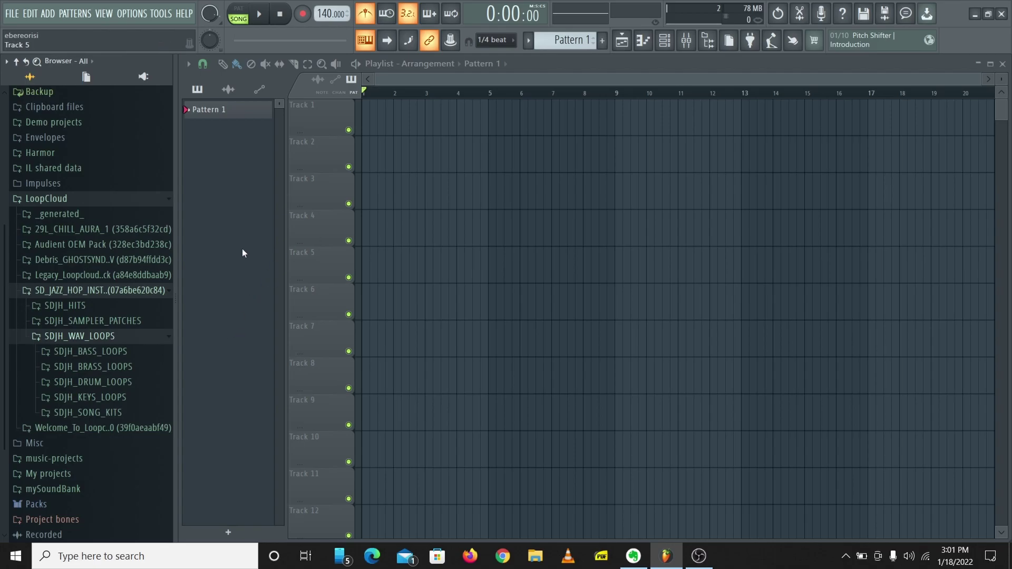
Set the tempo to 90 BPM and preview the first loops in SDJH_KEYS_LOOPS
{"action": "mouse_move", "coordinate": [331, 14]}
{"action": "left_mouse_down"}
{"action": "mouse_move", "coordinate": [331, 48]}
{"action": "mouse_move", "coordinate": [331, 28]}
{"action": "left_mouse_up"}
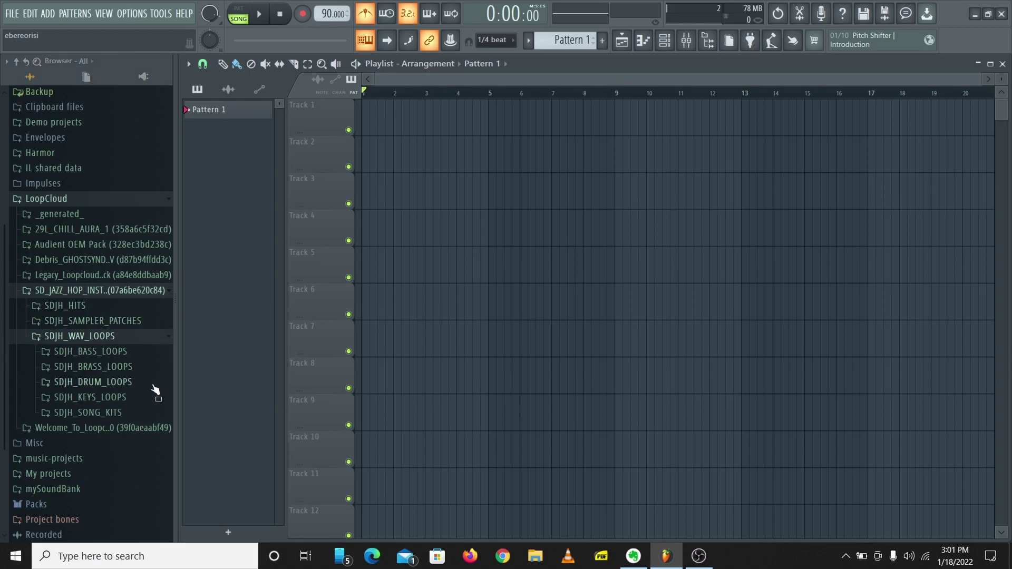
{"action": "left_click", "coordinate": [113, 396]}
{"action": "left_click", "coordinate": [128, 412]}
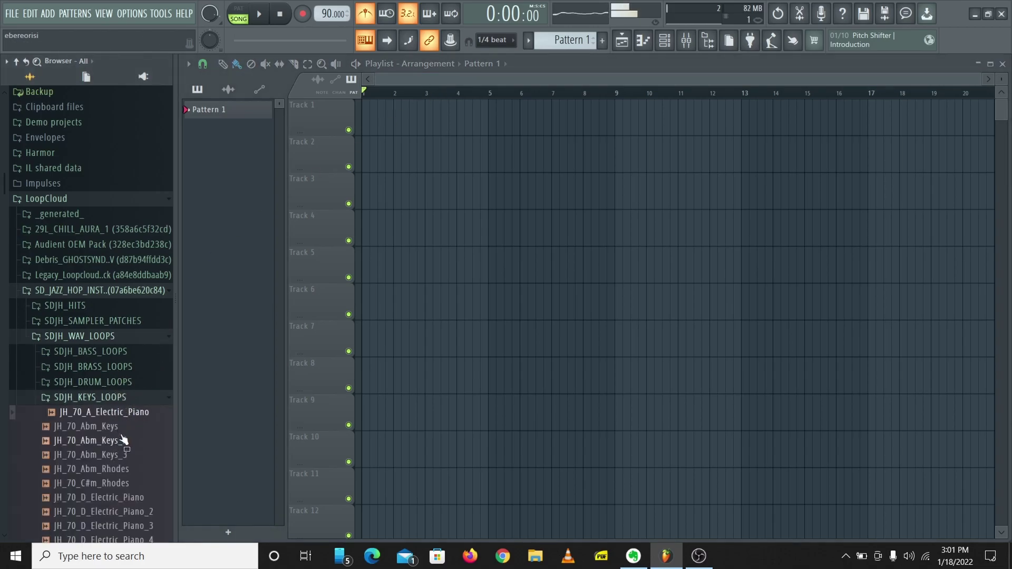
{"action": "left_click", "coordinate": [125, 427]}
Audition the Rhodes and electric piano loops, then drag JH_70_C#m_Rhodes into the playlist
{"action": "left_click", "coordinate": [125, 441]}
{"action": "left_click", "coordinate": [128, 455]}
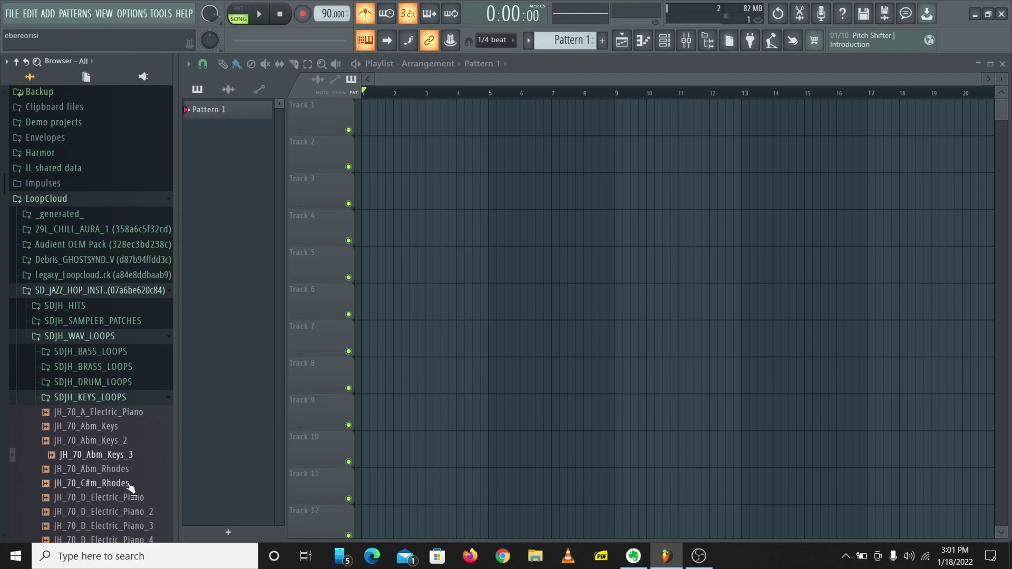
{"action": "left_click", "coordinate": [127, 483]}
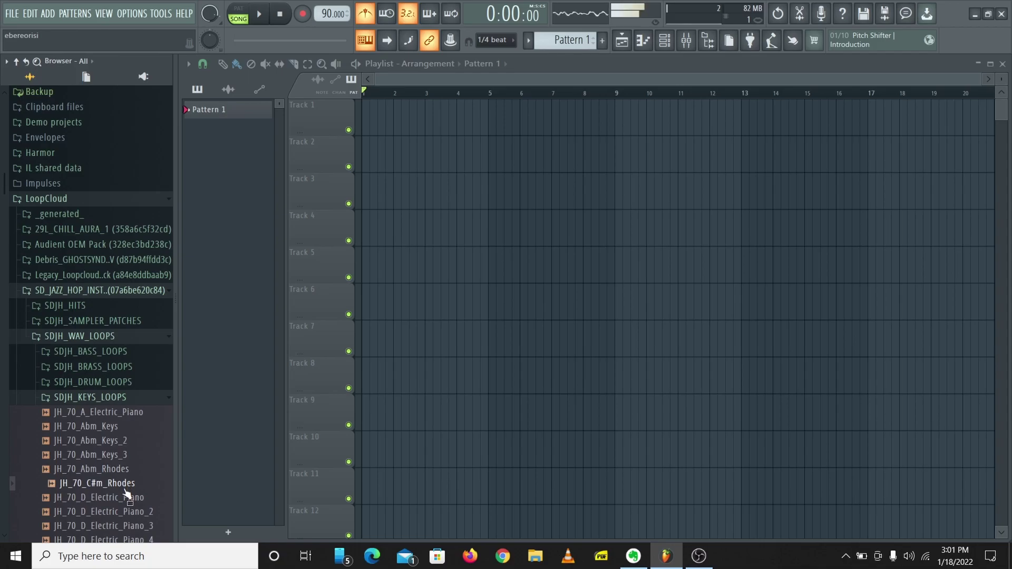
{"action": "left_click", "coordinate": [124, 470]}
{"action": "left_click", "coordinate": [122, 497]}
{"action": "mouse_move", "coordinate": [118, 483]}
{"action": "left_mouse_down"}
{"action": "mouse_move", "coordinate": [485, 190]}
{"action": "mouse_move", "coordinate": [372, 133]}
{"action": "left_mouse_up"}
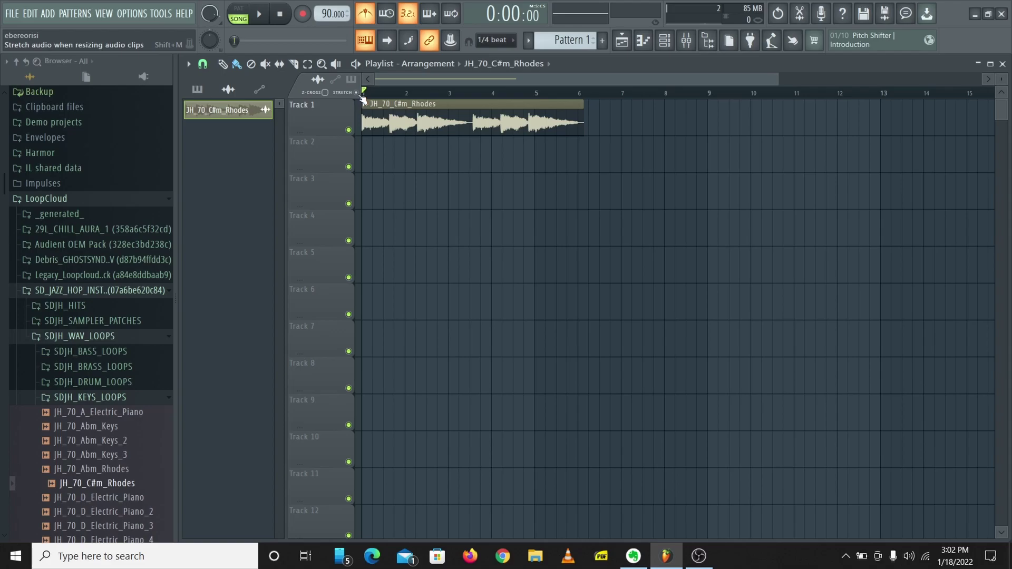
Set the Rhodes clip's time-stretching mode to Stretch
{"action": "double_click", "coordinate": [392, 116]}
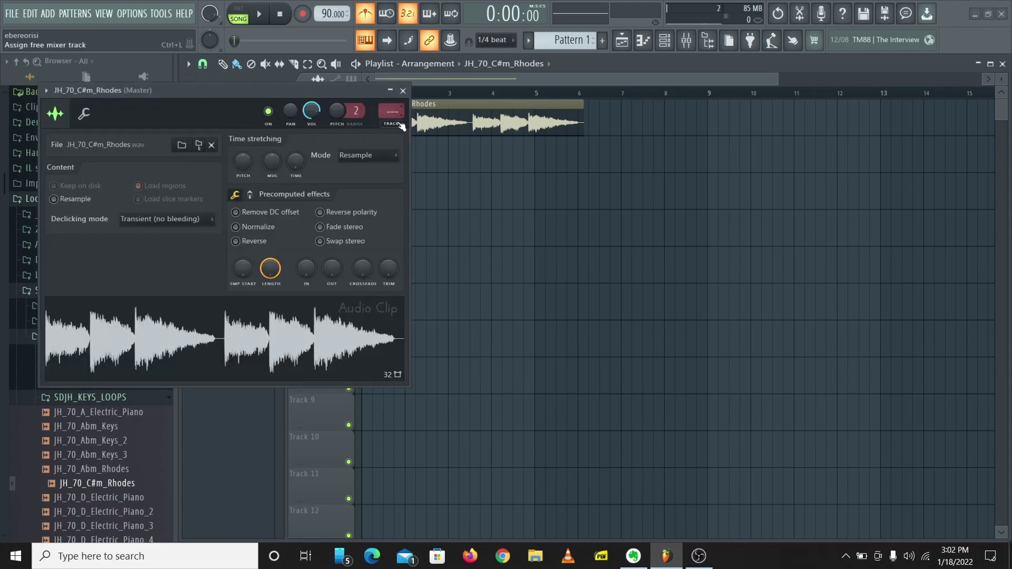
{"action": "left_click", "coordinate": [379, 164]}
{"action": "left_click", "coordinate": [363, 190]}
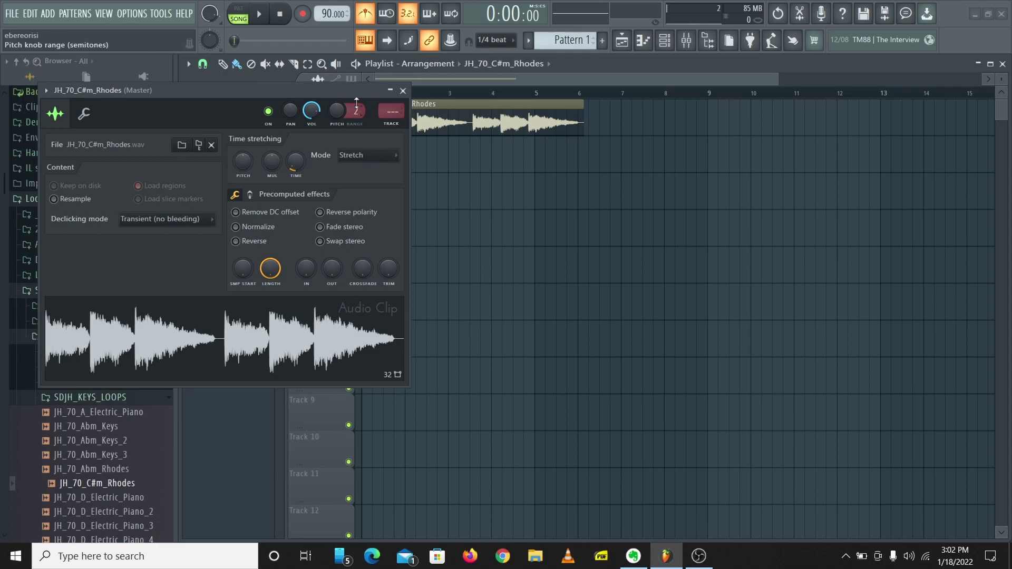
{"action": "left_click", "coordinate": [402, 90]}
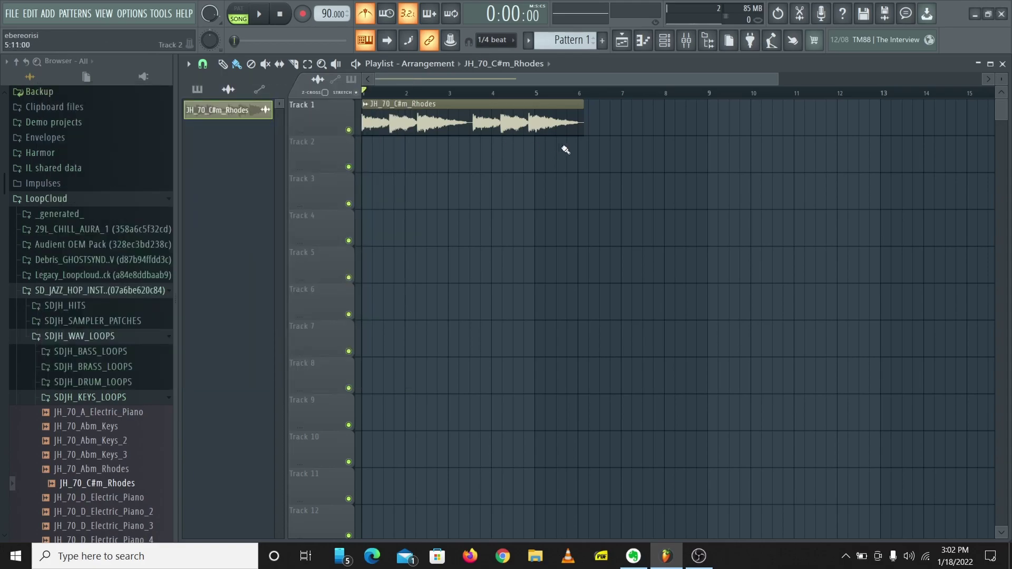
{"action": "scroll", "coordinate": [585, 93], "scroll_direction": "up", "scroll_amount": 2}
{"action": "scroll", "coordinate": [586, 94], "scroll_direction": "up", "scroll_amount": 2}
{"action": "left_click_drag", "start_coordinate": [569, 80], "coordinate": [467, 84]}
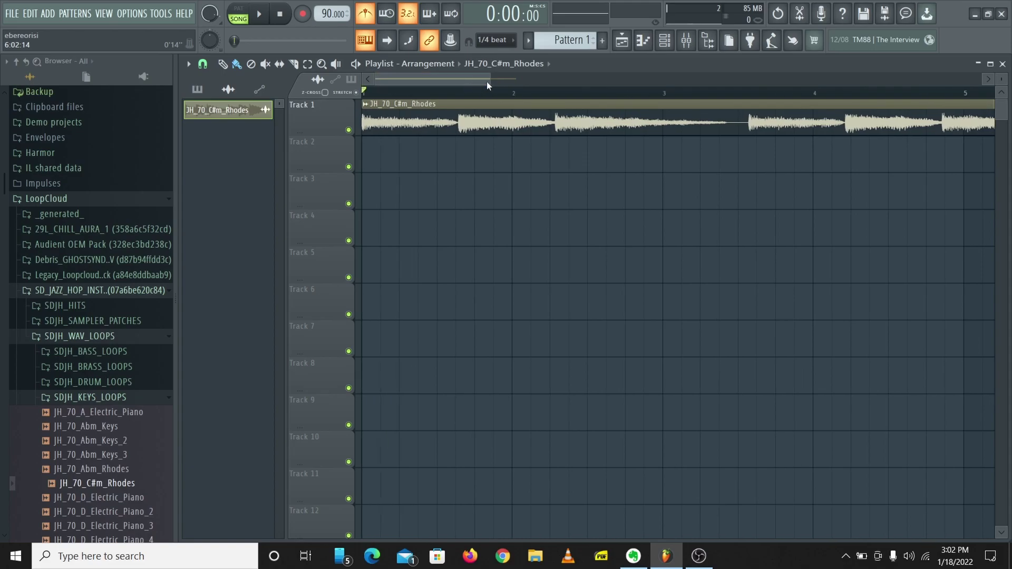
{"action": "scroll", "coordinate": [672, 95], "scroll_direction": "down", "scroll_amount": 2}
{"action": "scroll", "coordinate": [672, 96], "scroll_direction": "down", "scroll_amount": 1}
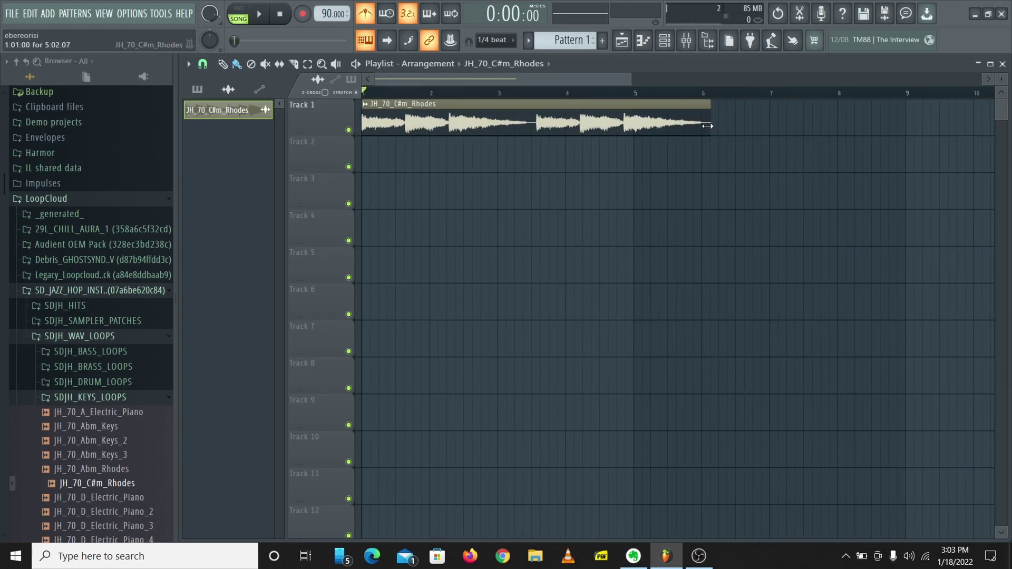
Stretch the Rhodes clip to end exactly at bar 5 and play it back
{"action": "left_click_drag", "start_coordinate": [710, 126], "coordinate": [634, 133]}
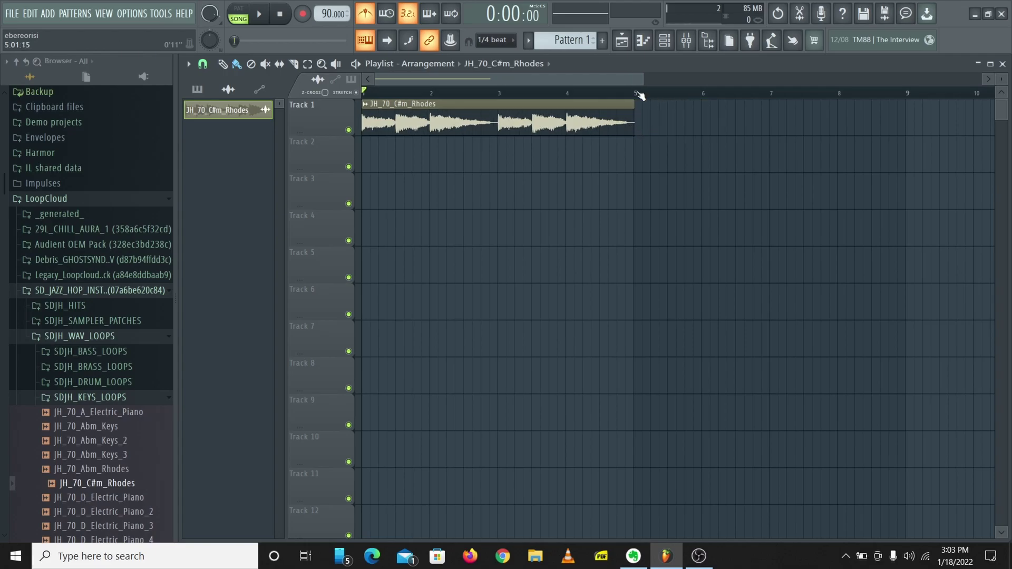
{"action": "scroll", "coordinate": [634, 131], "scroll_direction": "up", "scroll_amount": 3}
{"action": "scroll", "coordinate": [637, 123], "scroll_direction": "up", "scroll_amount": 1}
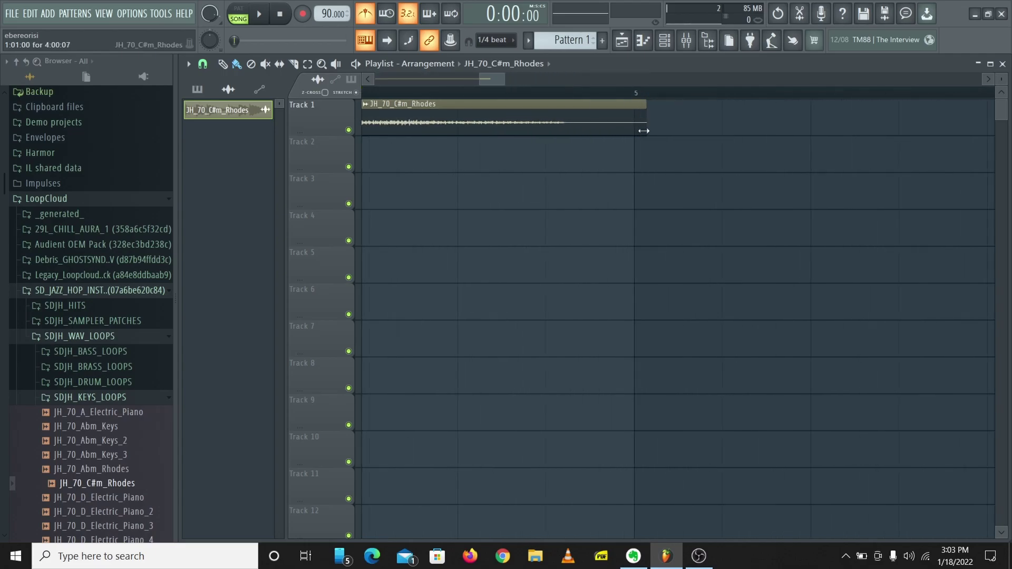
{"action": "left_click_drag", "start_coordinate": [639, 131], "coordinate": [633, 136]}
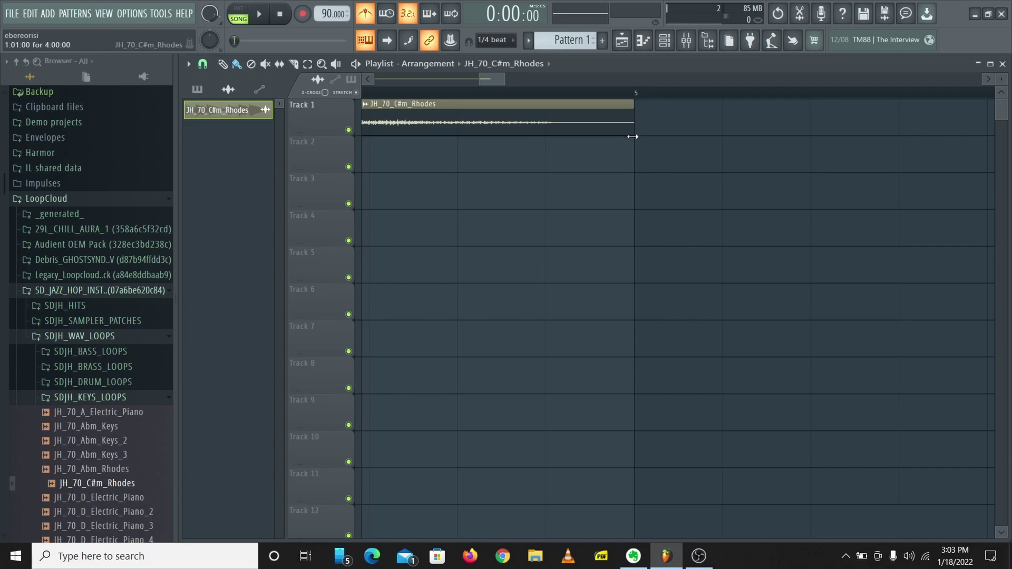
{"action": "scroll", "coordinate": [638, 100], "scroll_direction": "down", "scroll_amount": 3}
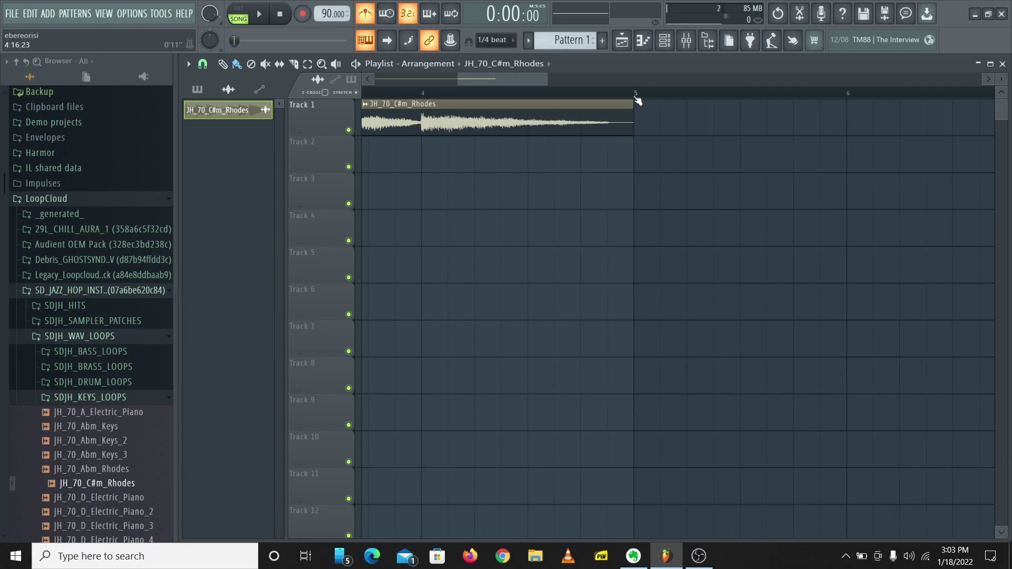
{"action": "scroll", "coordinate": [637, 100], "scroll_direction": "down", "scroll_amount": 4}
{"action": "scroll", "coordinate": [613, 85], "scroll_direction": "down", "scroll_amount": 1}
{"action": "scroll", "coordinate": [478, 92], "scroll_direction": "up", "scroll_amount": 3}
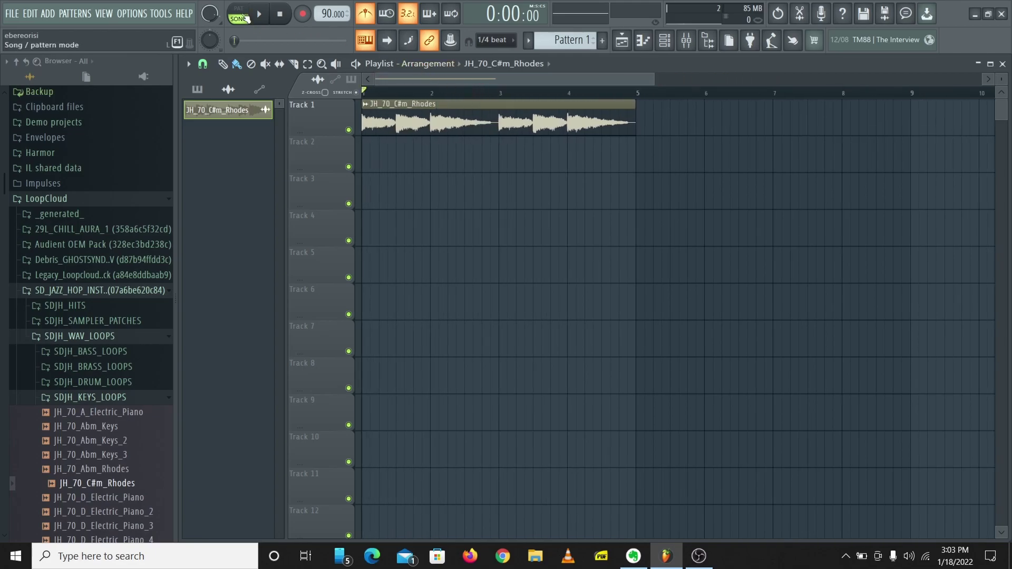
{"action": "left_click", "coordinate": [259, 14]}
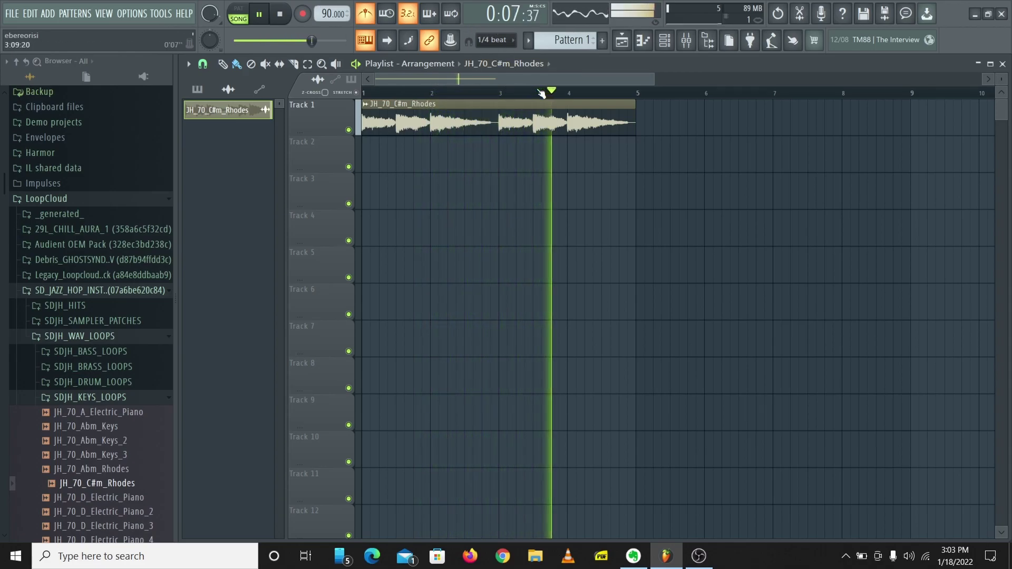
Undo the Rhodes clip's stretch and try Fit to tempo with the 50–100 BPM range
{"action": "key", "text": "space"}
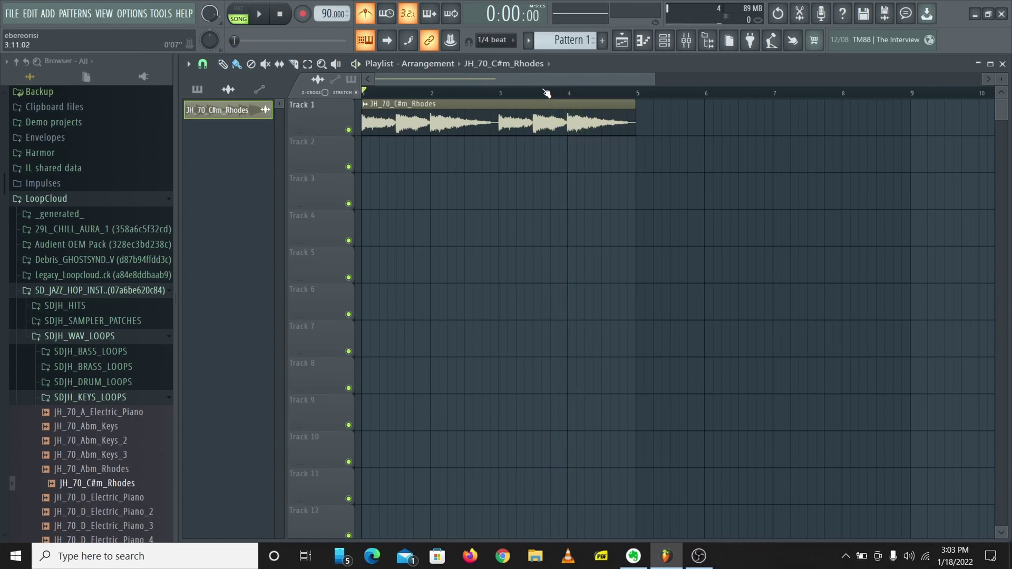
{"action": "left_click_drag", "start_coordinate": [636, 119], "coordinate": [714, 119]}
{"action": "key", "text": "alt+z"}
{"action": "key", "text": "alt+z"}
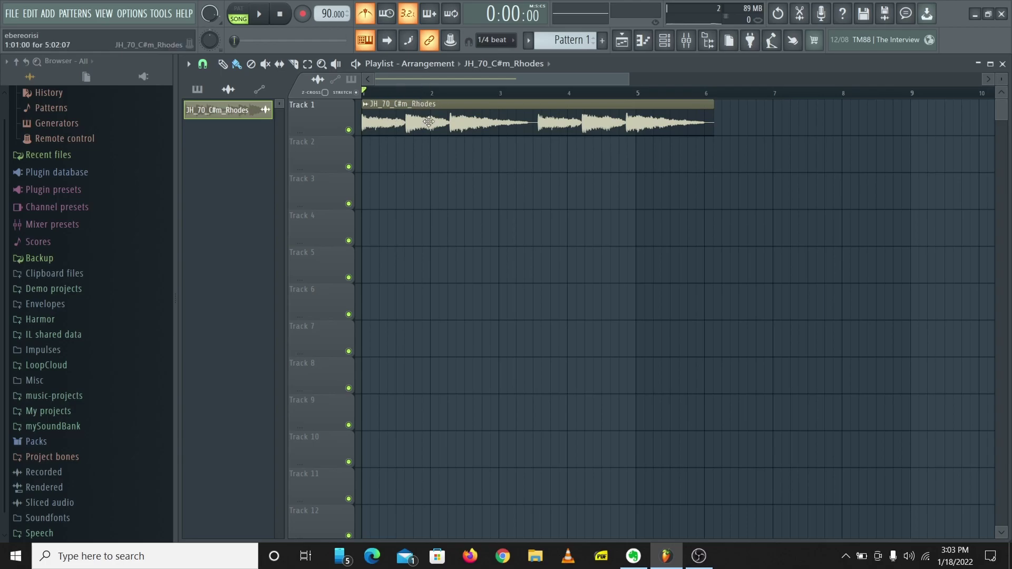
{"action": "left_click", "coordinate": [369, 113]}
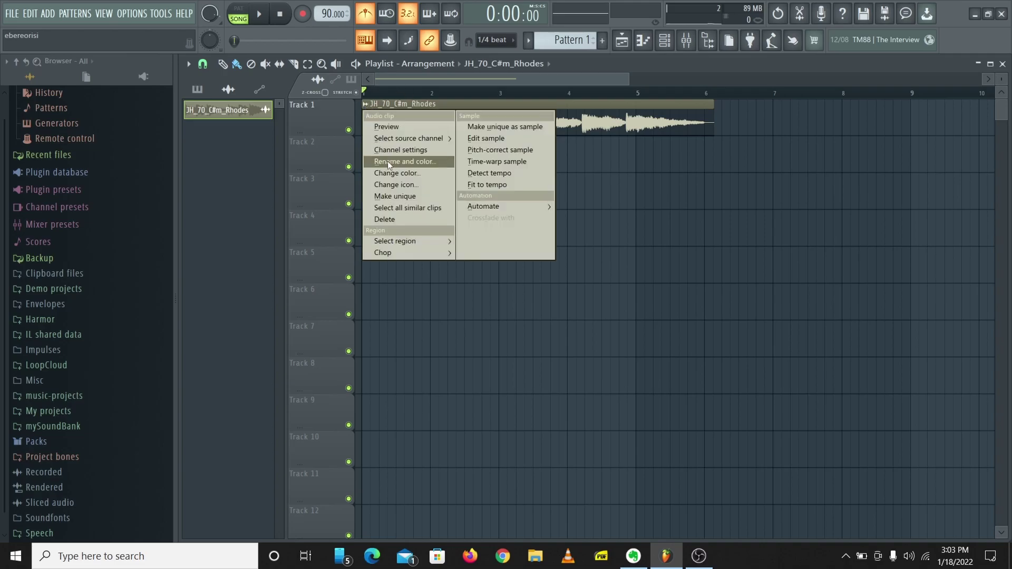
{"action": "left_click", "coordinate": [491, 185]}
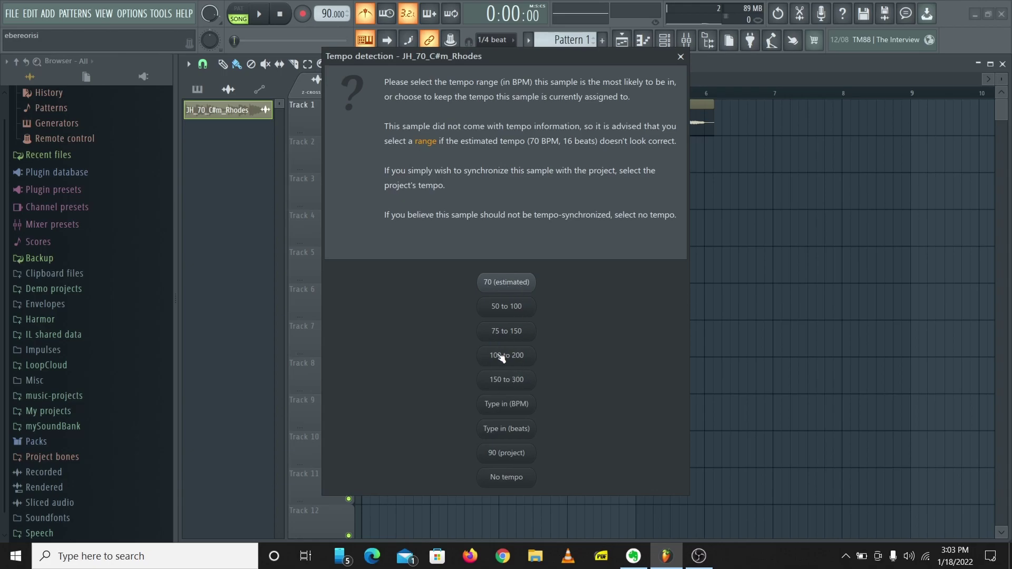
{"action": "left_click", "coordinate": [521, 315]}
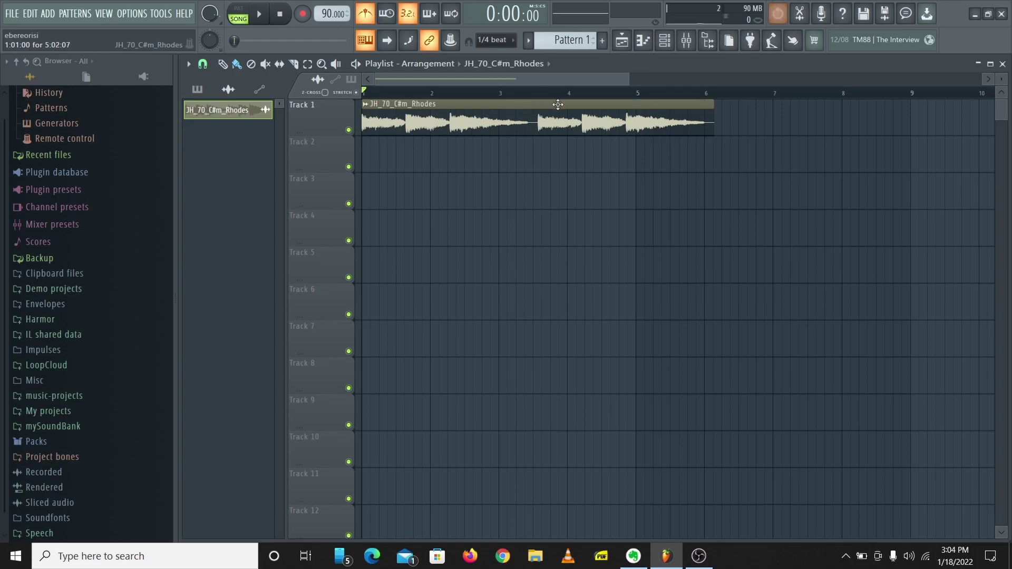
Fit the Rhodes clip to tempo from a typed 70 BPM source, then listen
{"action": "left_click", "coordinate": [368, 106]}
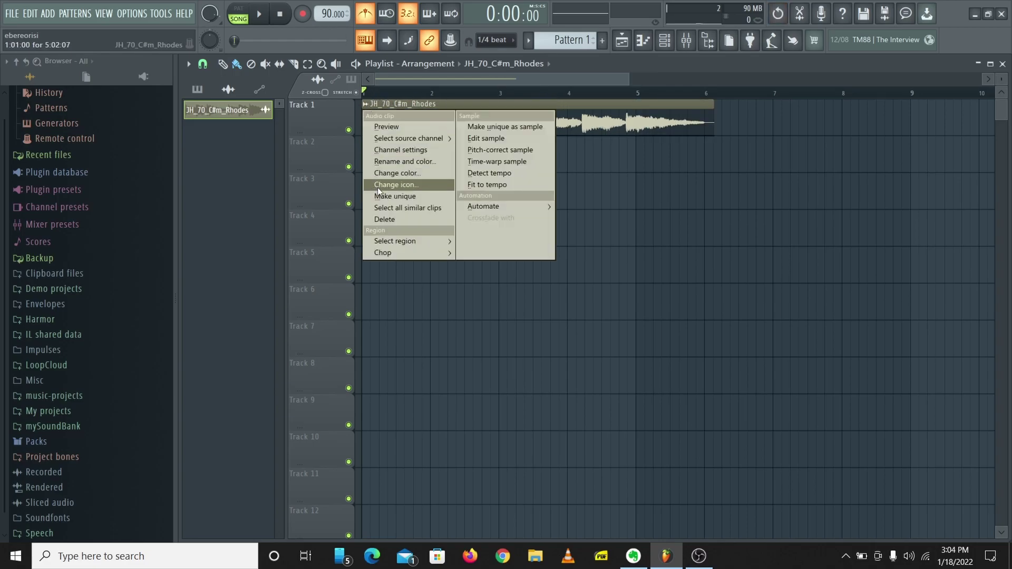
{"action": "left_click", "coordinate": [485, 185]}
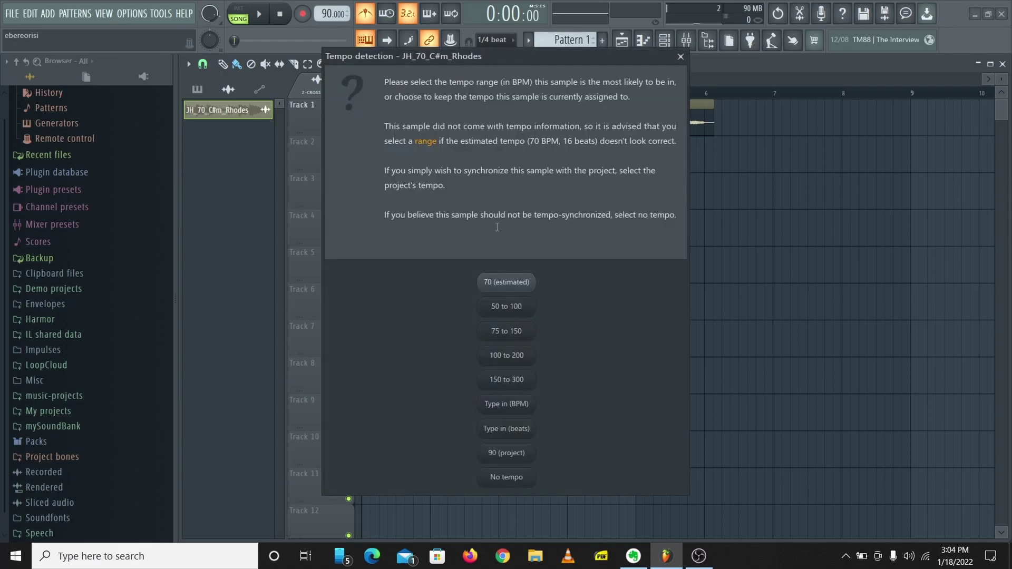
{"action": "left_click", "coordinate": [518, 405]}
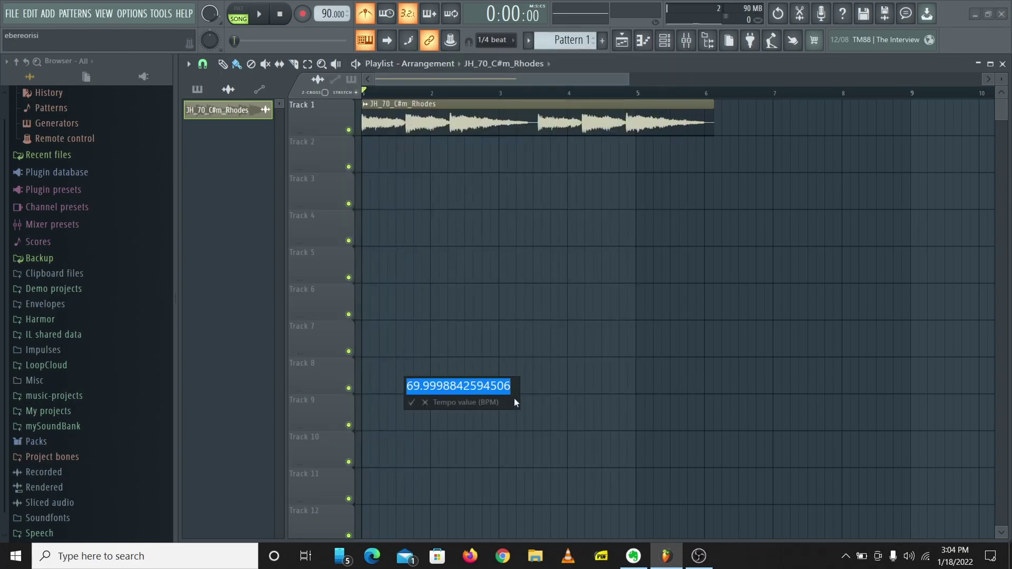
{"action": "type", "text": "70"}
{"action": "key", "text": "Return"}
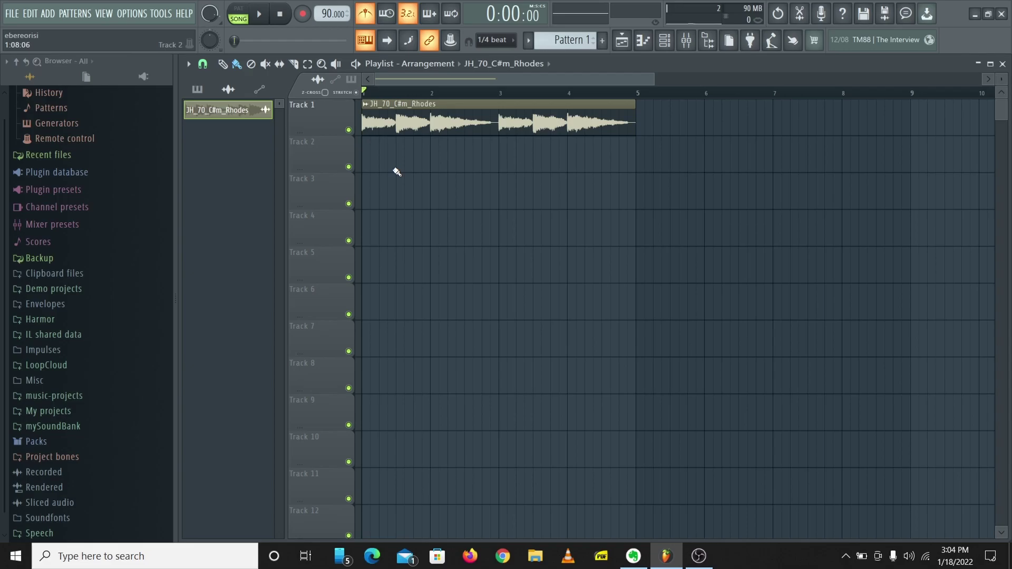
{"action": "key", "text": "space"}
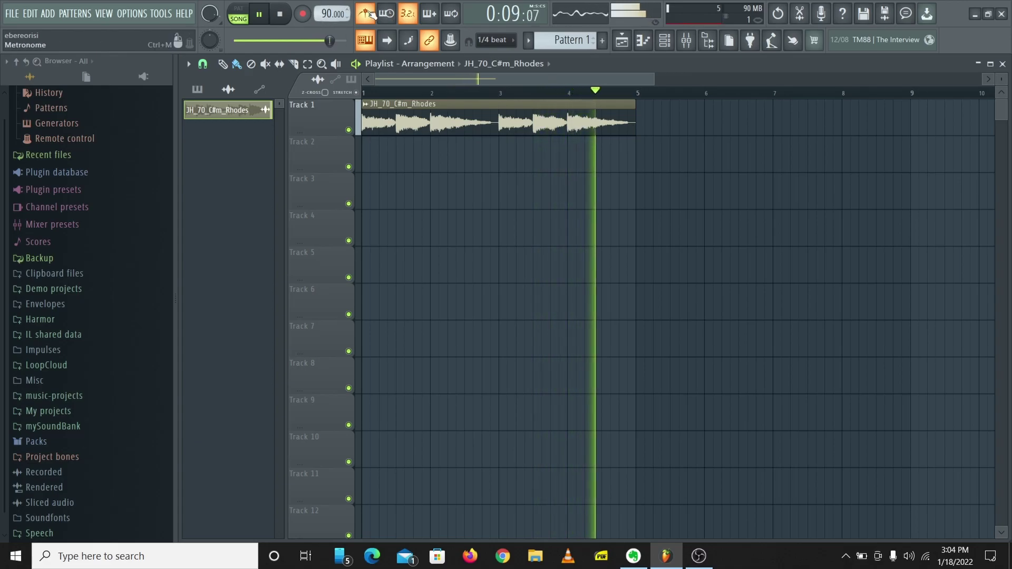
{"action": "key", "text": "space"}
{"action": "scroll", "coordinate": [417, 99], "scroll_direction": "up", "scroll_amount": 2, "text": "ctrl"}
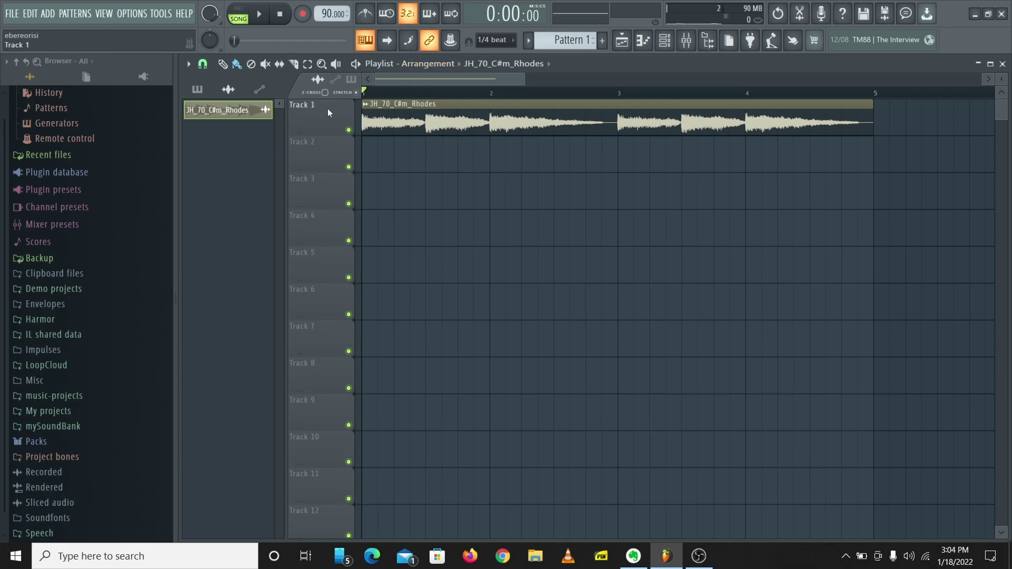
Widen the Rhodes clip's pitch range to 3 semitones and start playback
{"action": "double_click", "coordinate": [400, 119]}
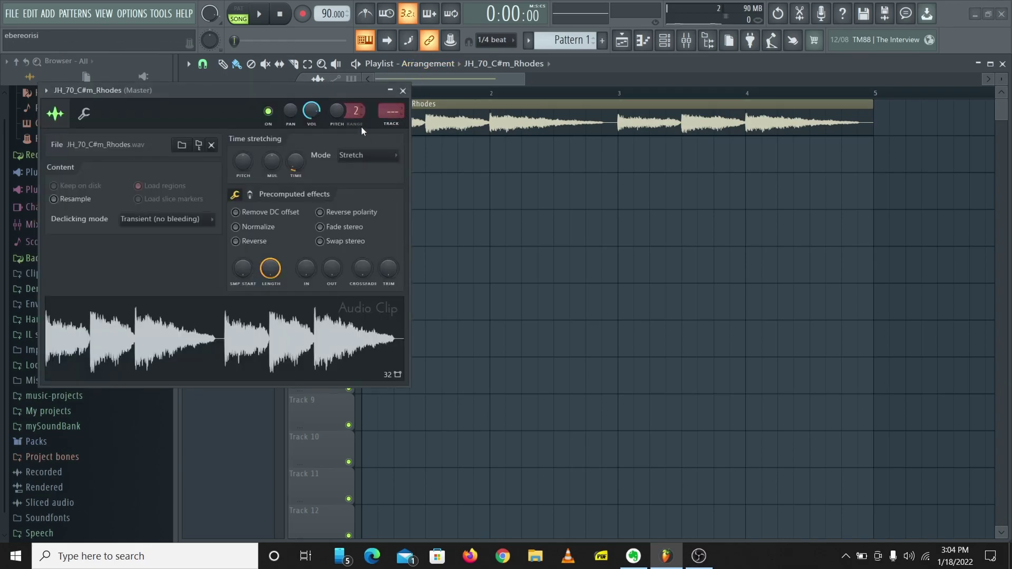
{"action": "left_click_drag", "start_coordinate": [356, 113], "coordinate": [344, 99]}
{"action": "key", "text": "space"}
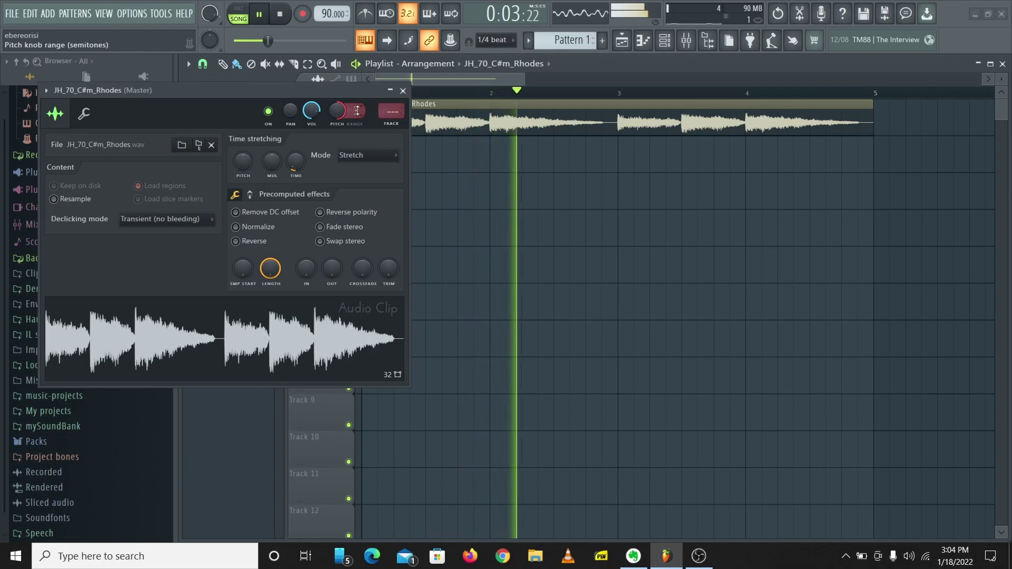
{"action": "mouse_move", "coordinate": [356, 88]}
{"action": "left_mouse_down"}
{"action": "mouse_move", "coordinate": [381, 252]}
{"action": "mouse_move", "coordinate": [449, 193]}
{"action": "left_mouse_up"}
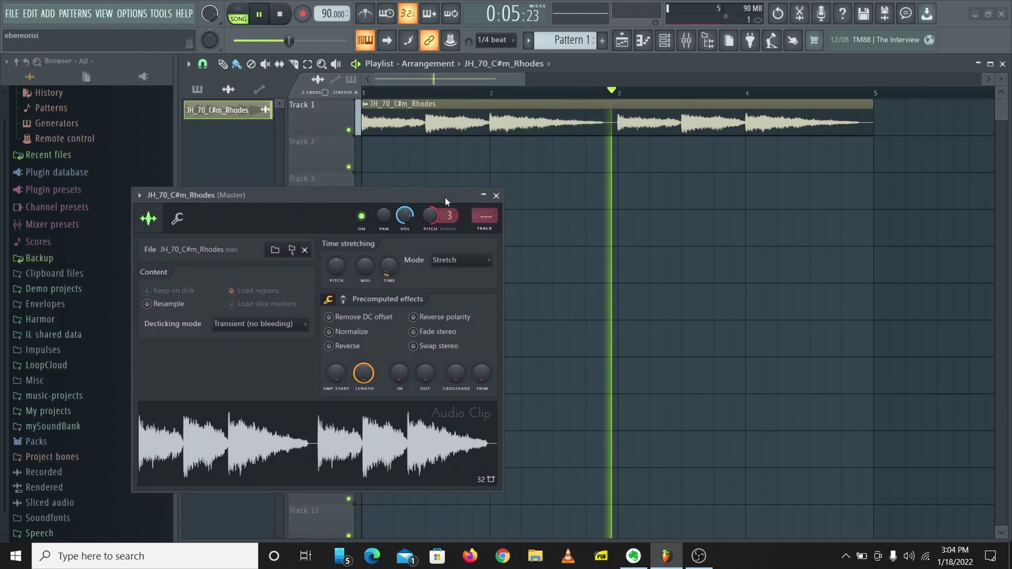
{"action": "scroll", "coordinate": [436, 225], "scroll_direction": "up", "scroll_amount": 2}
Replay the clip to audition the new pitch, then close the channel settings
{"action": "key", "text": "space"}
{"action": "key", "text": "space"}
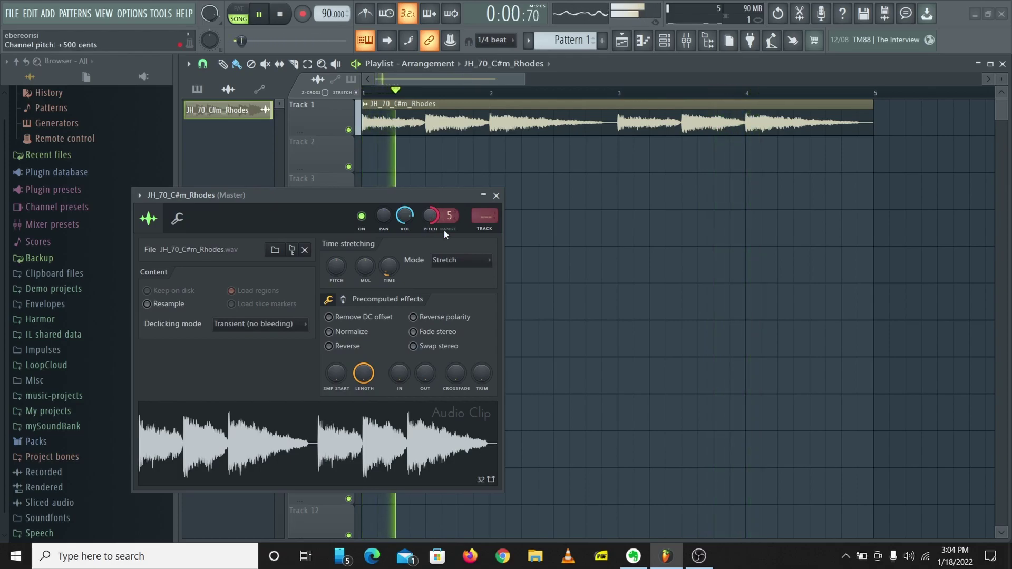
{"action": "key", "text": "space"}
{"action": "scroll", "coordinate": [447, 224], "scroll_direction": "down", "scroll_amount": 3}
{"action": "key", "text": "space"}
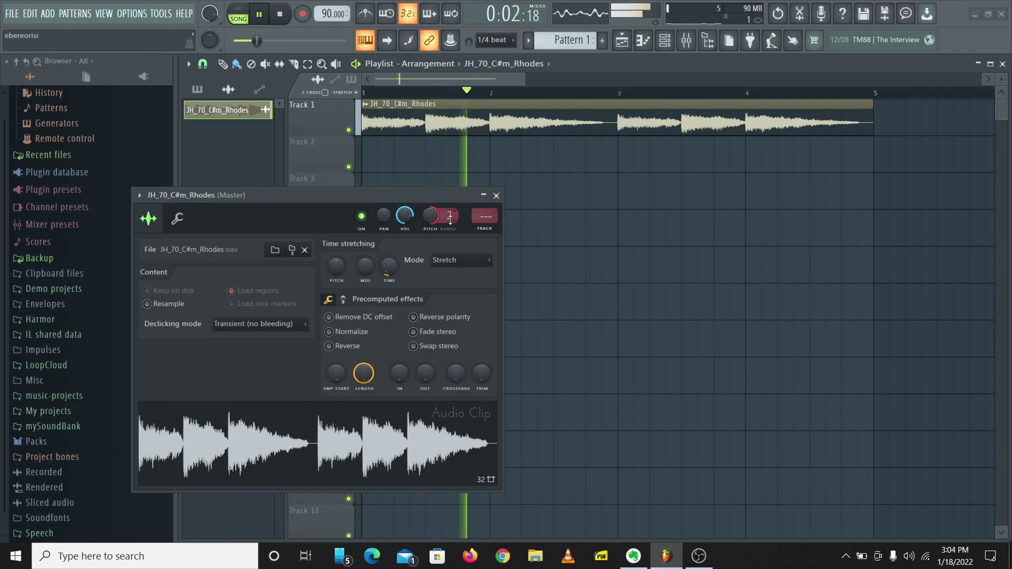
{"action": "key", "text": "space"}
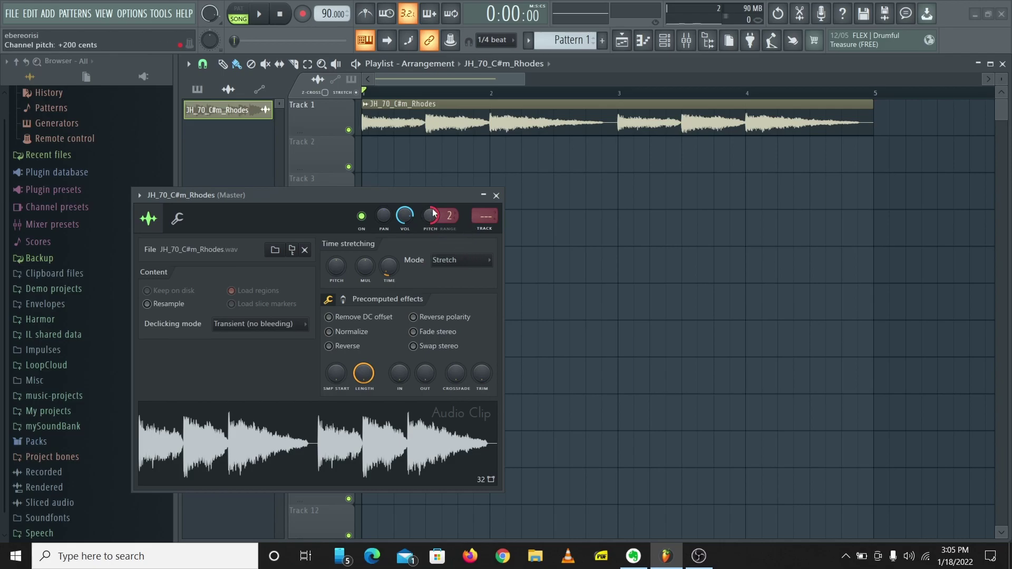
{"action": "scroll", "coordinate": [442, 219], "scroll_direction": "up", "scroll_amount": 1}
{"action": "key", "text": "space"}
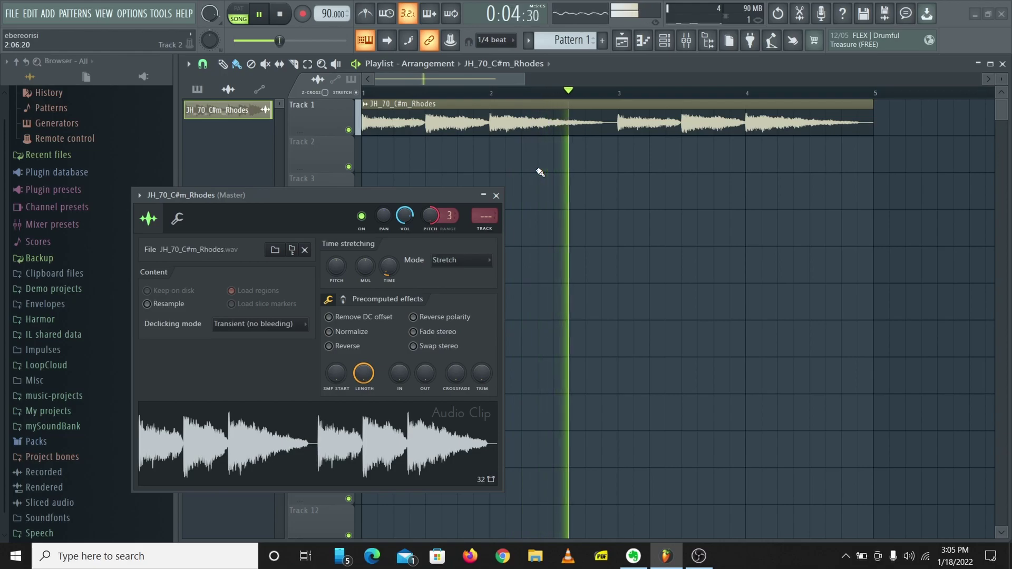
{"action": "left_click", "coordinate": [495, 196]}
{"action": "scroll", "coordinate": [426, 95], "scroll_direction": "down", "scroll_amount": 2}
{"action": "scroll", "coordinate": [431, 99], "scroll_direction": "down", "scroll_amount": 1}
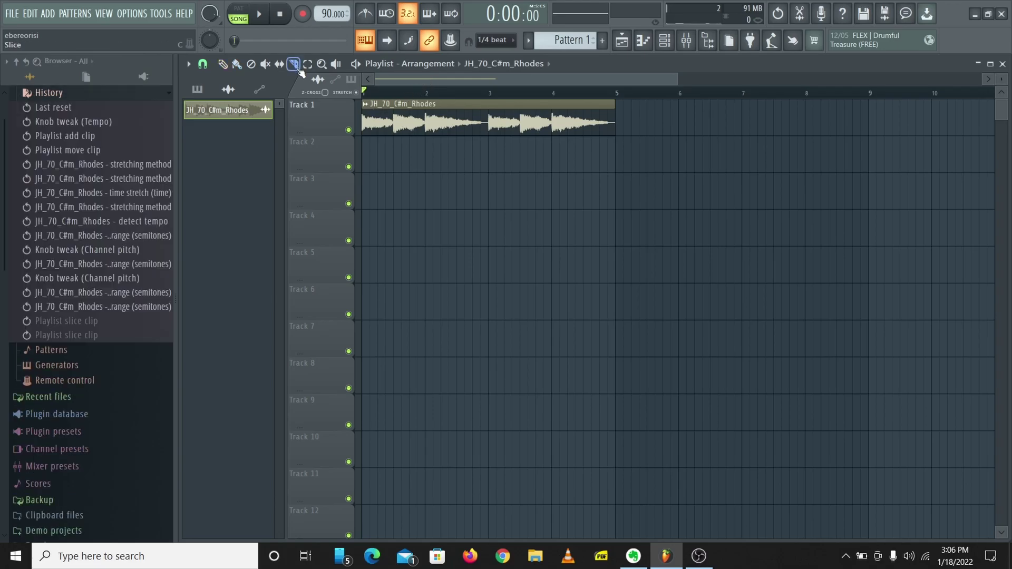
Slice the Rhodes clip at bars 2, 3 and 4, undo the slices, and browse the clip's Chop patterns
{"action": "left_click_drag", "start_coordinate": [428, 169], "coordinate": [427, 170]}
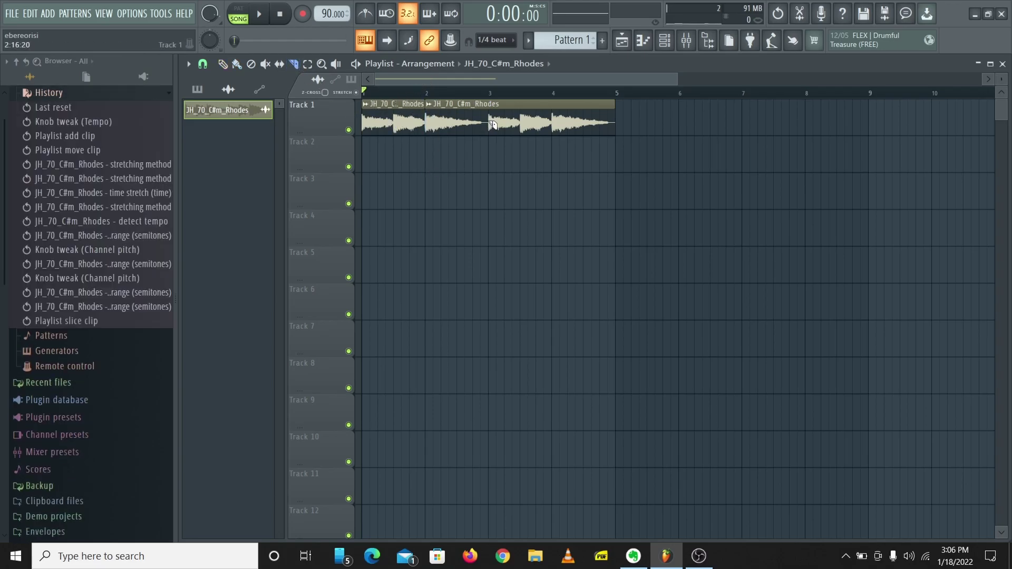
{"action": "left_click_drag", "start_coordinate": [490, 157], "coordinate": [490, 158]}
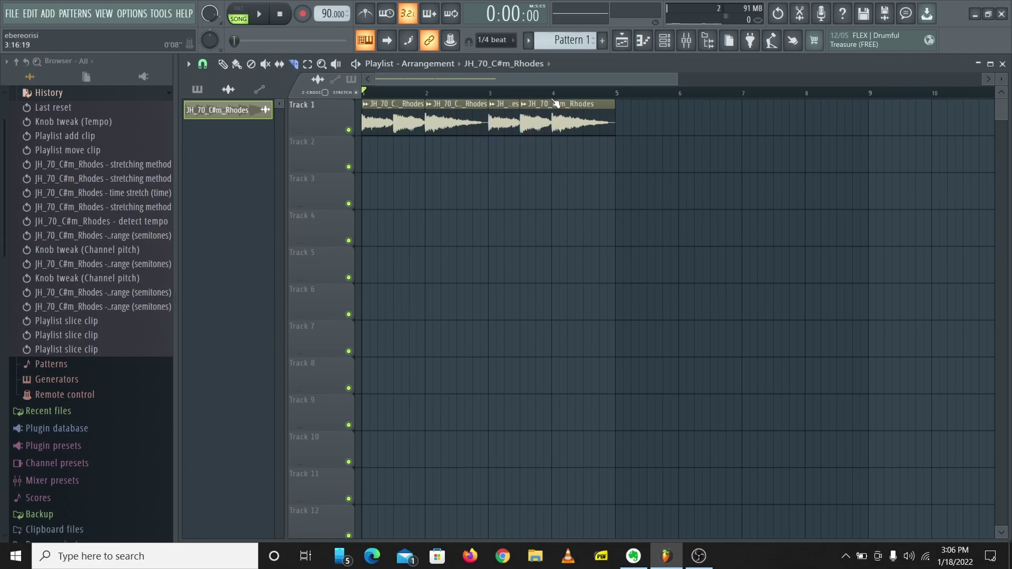
{"action": "left_click_drag", "start_coordinate": [554, 153], "coordinate": [549, 192]}
{"action": "key", "text": "ctrl+alt+z"}
{"action": "key", "text": "ctrl+alt+z"}
{"action": "key", "text": "ctrl+alt+z"}
{"action": "key", "text": "ctrl+alt+z"}
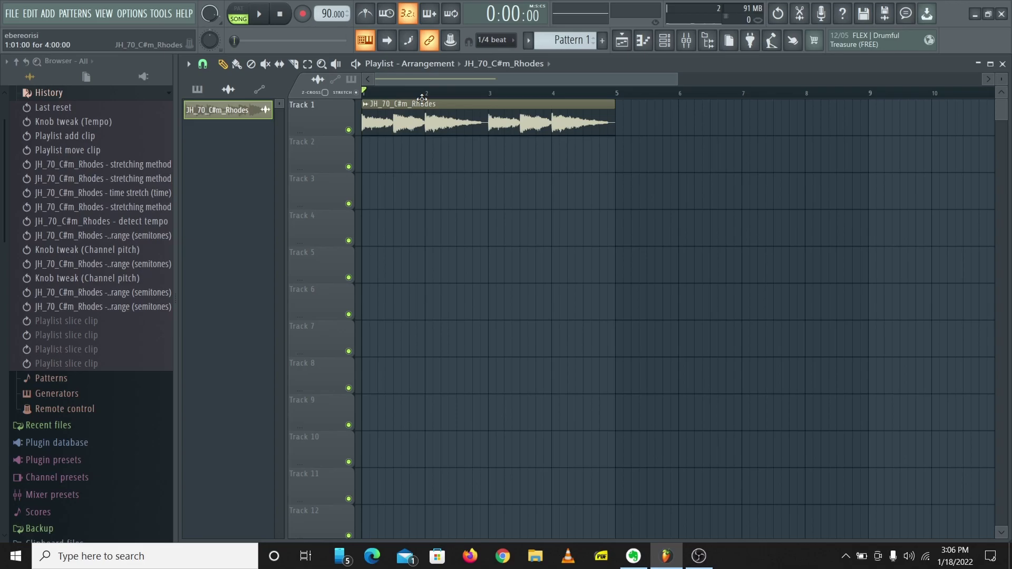
{"action": "left_click", "coordinate": [365, 106]}
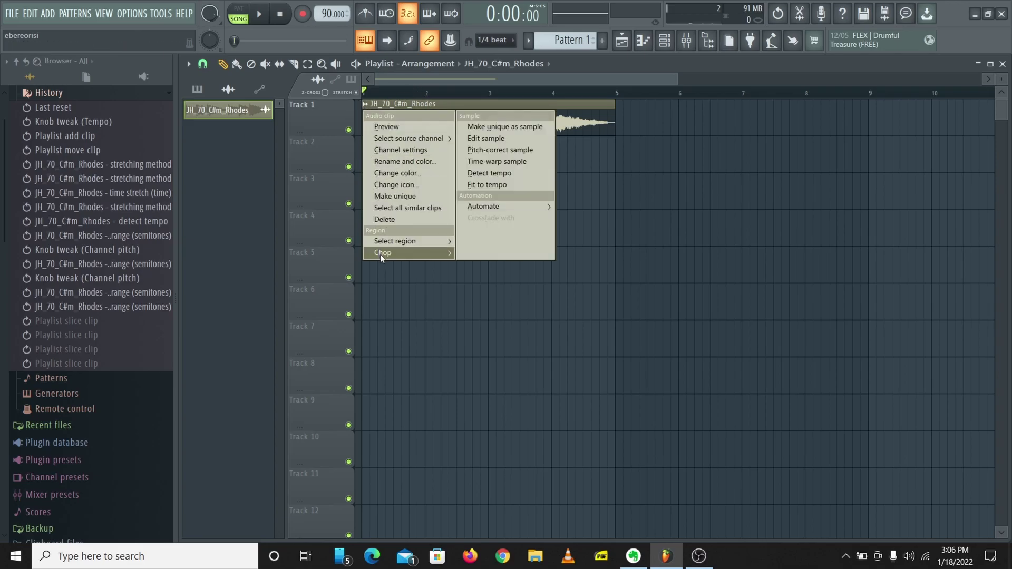
{"action": "mouse_move", "coordinate": [407, 252]}
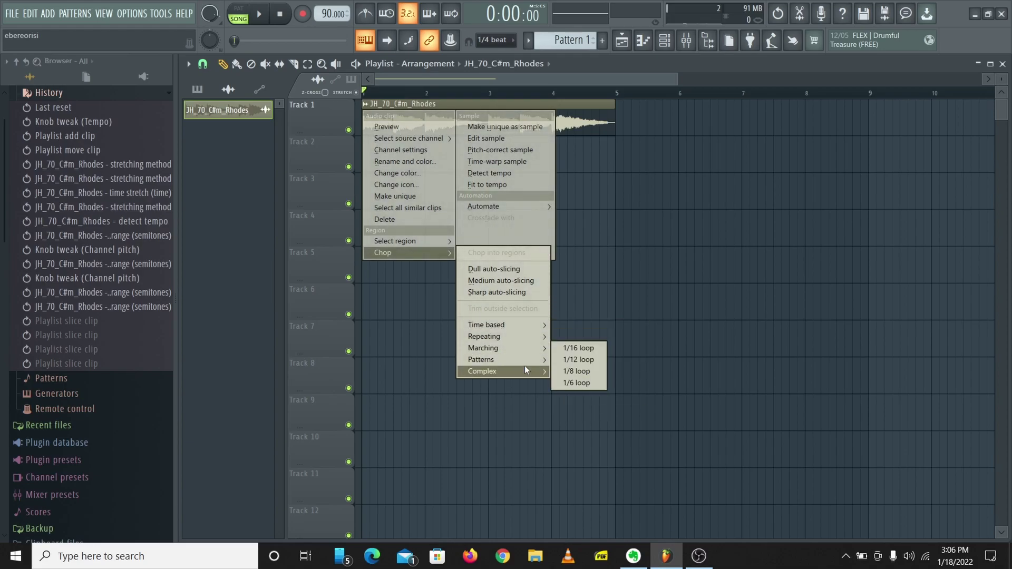
{"action": "mouse_move", "coordinate": [481, 360]}
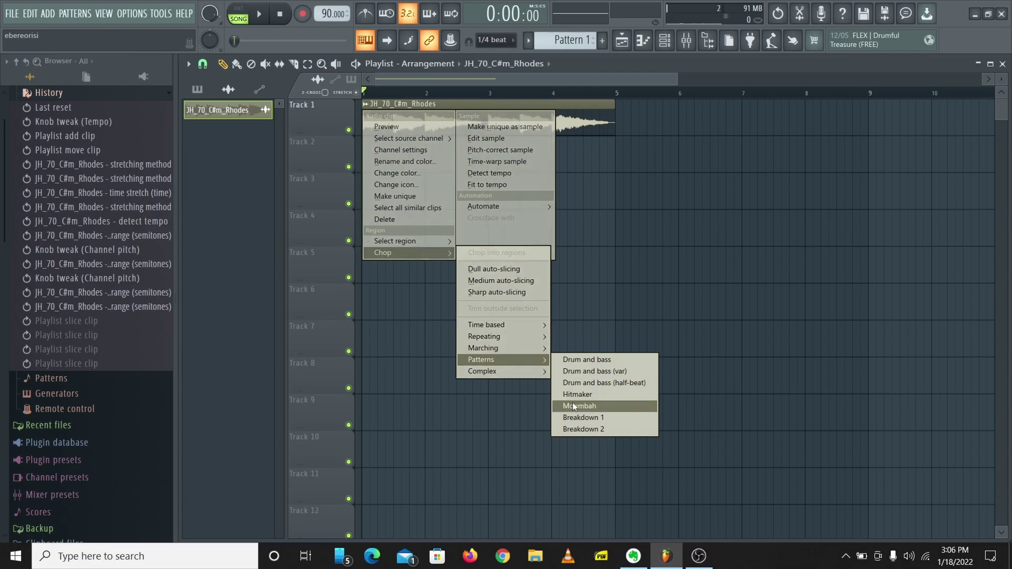
Chop the Rhodes clip with the Moombah pattern and listen to it
{"action": "left_click", "coordinate": [575, 395]}
{"action": "key", "text": "space"}
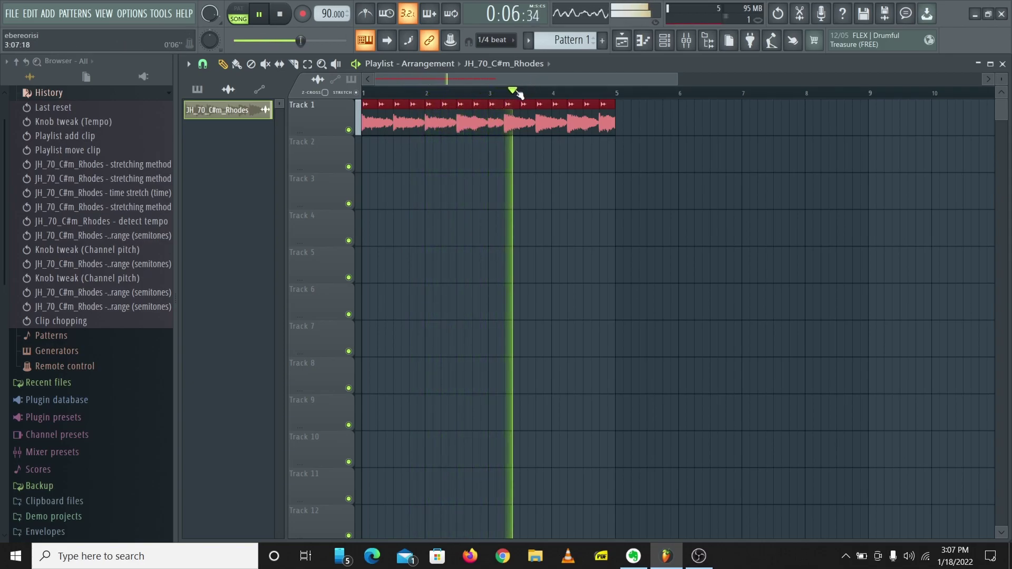
{"action": "key", "text": "space"}
Delete the trailing Rhodes slices so the clip ends at bar 3, then replay
{"action": "right_click", "coordinate": [525, 201]}
{"action": "right_click", "coordinate": [554, 123]}
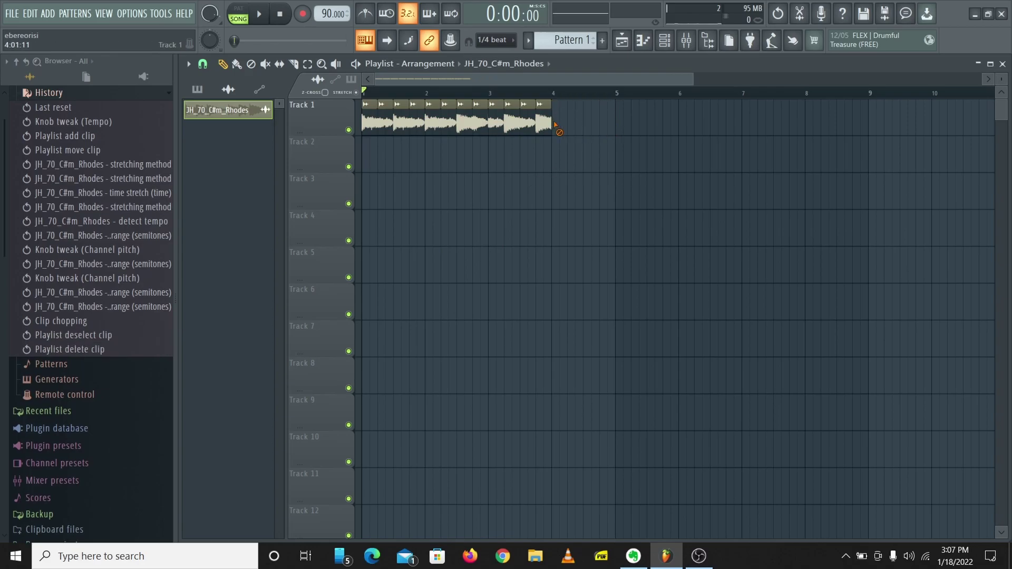
{"action": "key", "text": "space"}
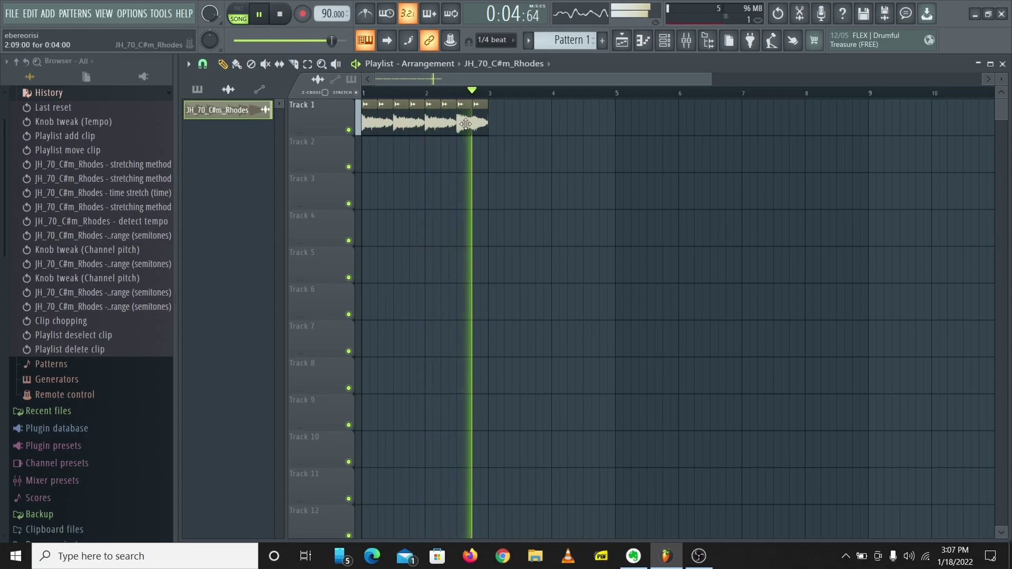
{"action": "key", "text": "space"}
{"action": "scroll", "coordinate": [491, 127], "scroll_direction": "up", "scroll_amount": 2, "text": "ctrl"}
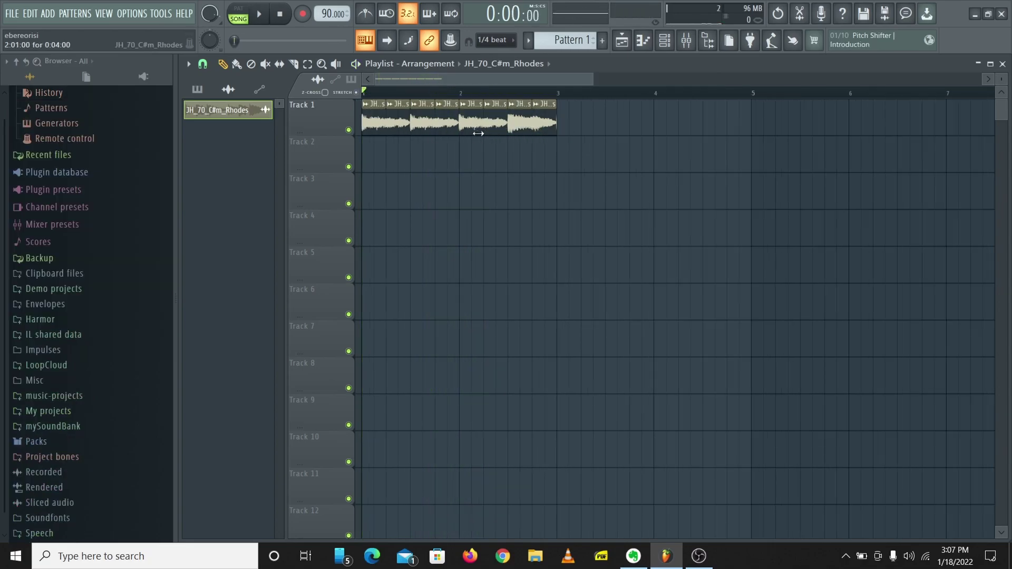
Set the Rhodes slices' declicking mode to Generic (bleeding) and play the song
{"action": "double_click", "coordinate": [399, 125]}
{"action": "left_click", "coordinate": [284, 332]}
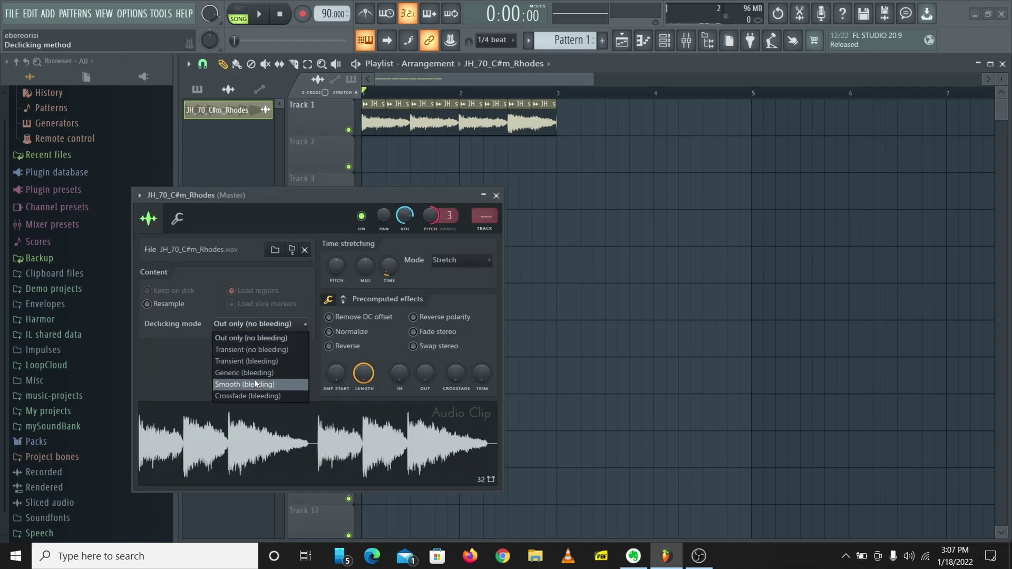
{"action": "left_click", "coordinate": [264, 372]}
{"action": "key", "text": "space"}
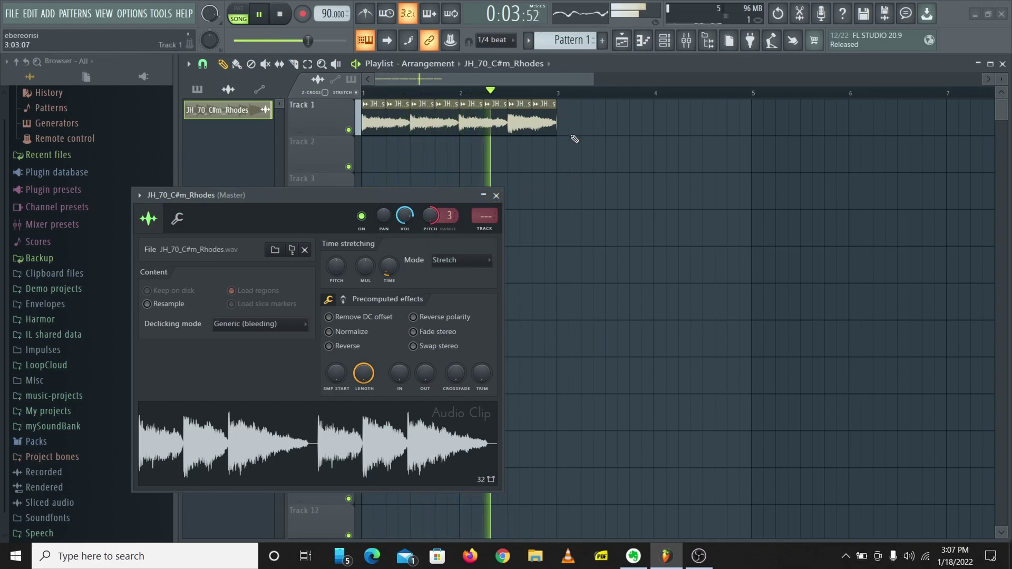
Preview loops in SDJH_DRUM_LOOPS and drop JH_70_Drums_Full_04 onto Track 2
{"action": "key", "text": "space"}
{"action": "left_click", "coordinate": [496, 196]}
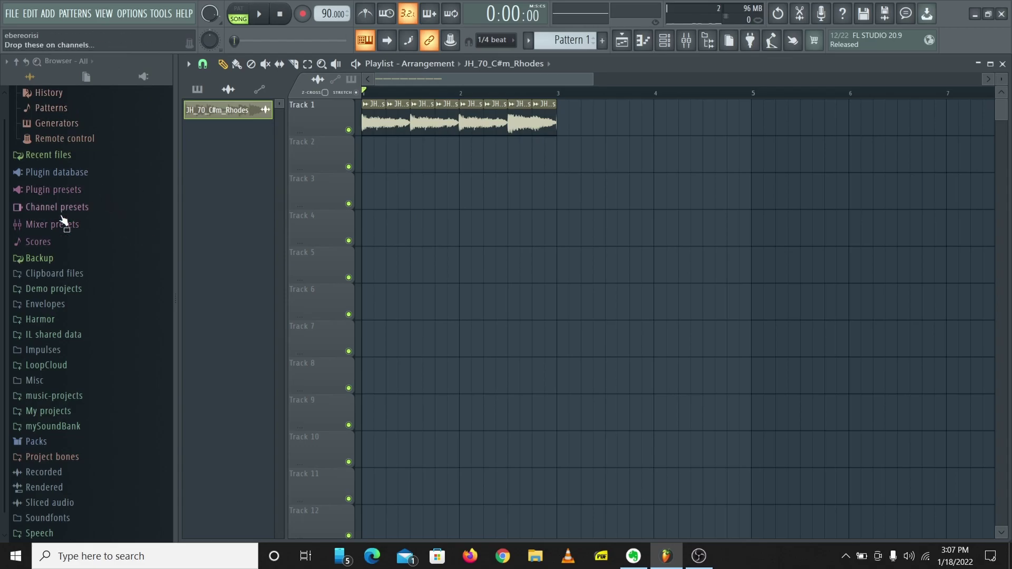
{"action": "scroll", "coordinate": [79, 312], "scroll_direction": "up", "scroll_amount": 1}
{"action": "scroll", "coordinate": [70, 371], "scroll_direction": "down", "scroll_amount": 2}
{"action": "left_click", "coordinate": [63, 352]}
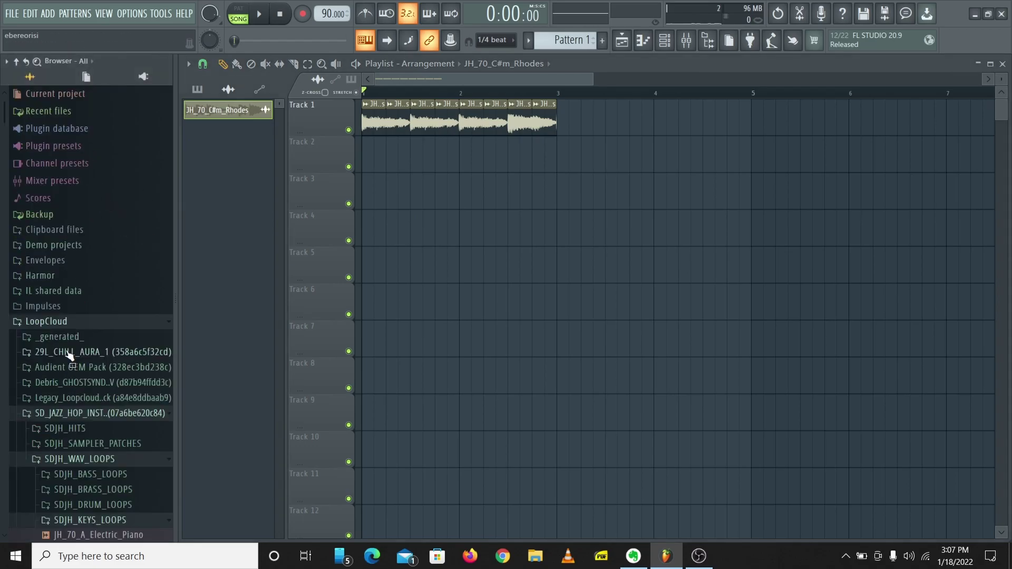
{"action": "scroll", "coordinate": [109, 427], "scroll_direction": "down", "scroll_amount": 5}
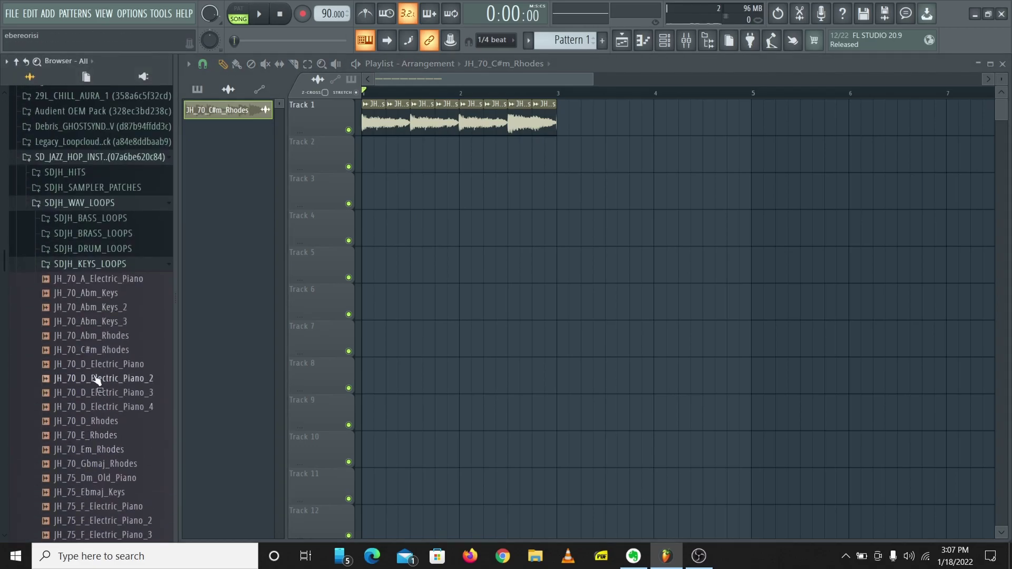
{"action": "left_click", "coordinate": [102, 268]}
{"action": "left_click", "coordinate": [124, 306]}
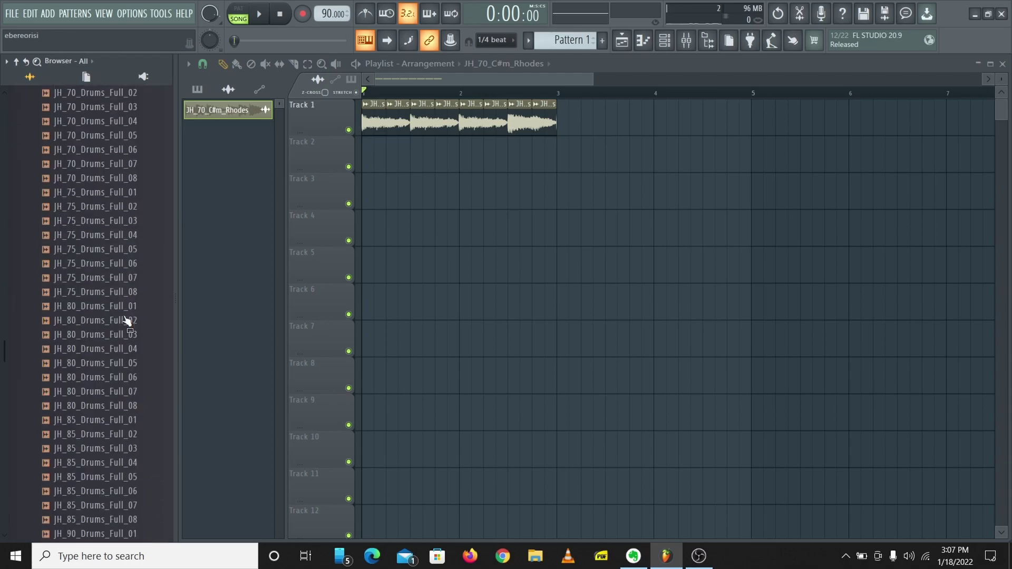
{"action": "left_click", "coordinate": [131, 235]}
{"action": "scroll", "coordinate": [108, 316], "scroll_direction": "up", "scroll_amount": 2}
{"action": "scroll", "coordinate": [109, 302], "scroll_direction": "up", "scroll_amount": 2}
{"action": "left_click", "coordinate": [109, 268]}
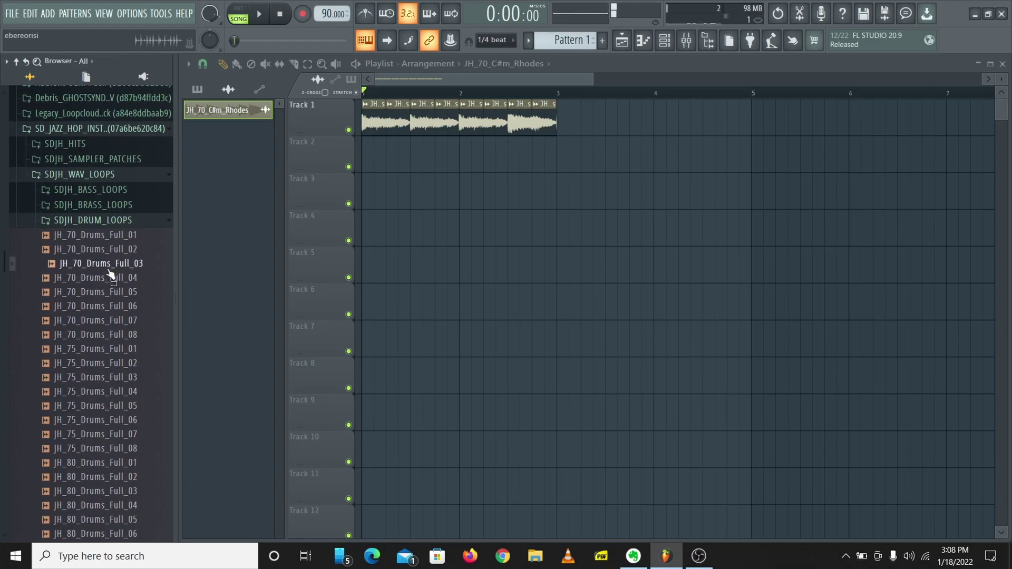
{"action": "scroll", "coordinate": [112, 356], "scroll_direction": "up", "scroll_amount": 3}
{"action": "left_click", "coordinate": [106, 393]}
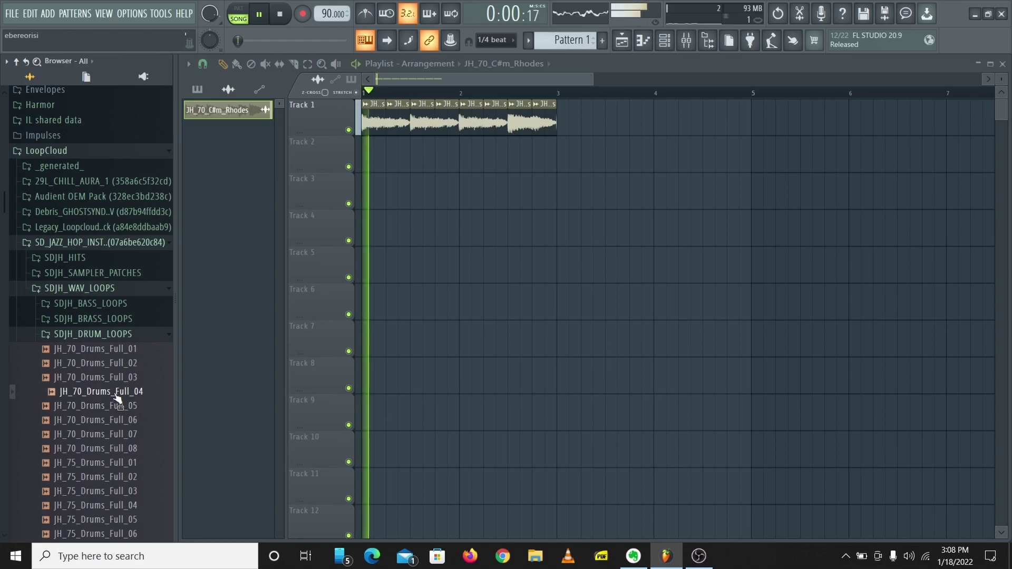
{"action": "left_click_drag", "start_coordinate": [115, 398], "coordinate": [498, 180]}
Give the Track 2 drum loop a typed 70 BPM source tempo through Detect tempo
{"action": "key", "text": "ctrl+z"}
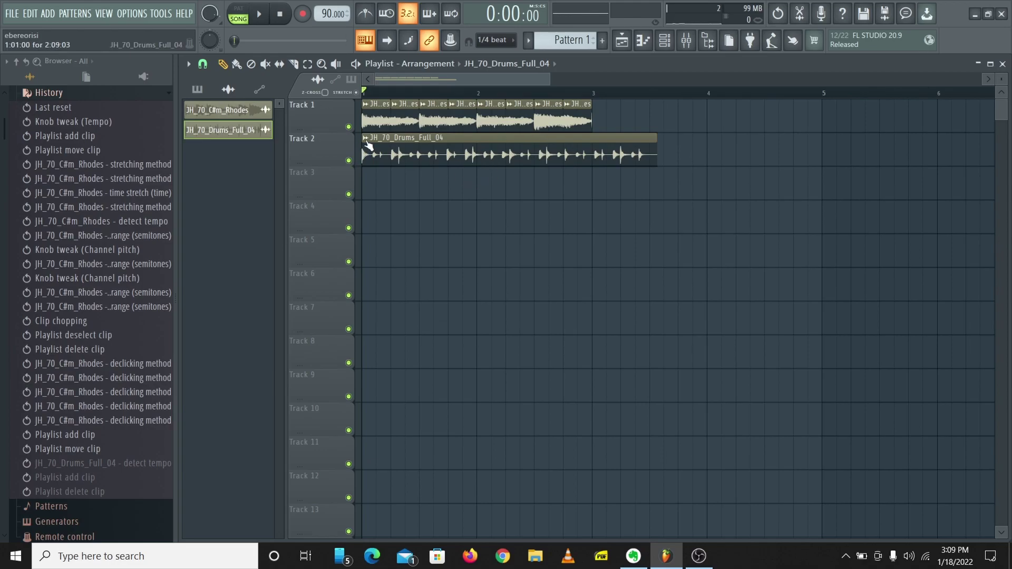
{"action": "left_click", "coordinate": [364, 141]}
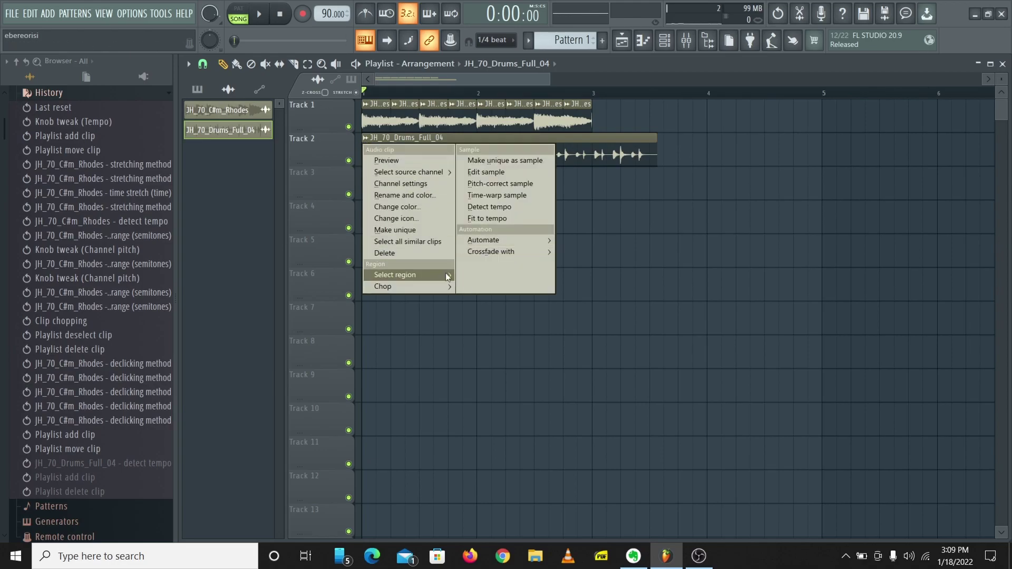
{"action": "left_click", "coordinate": [479, 221]}
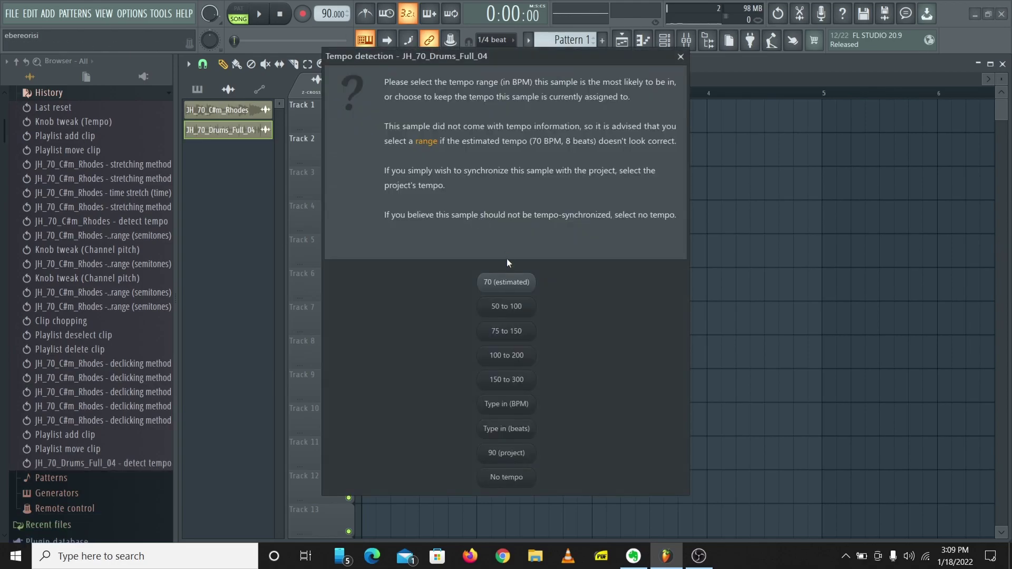
{"action": "left_click", "coordinate": [507, 404]}
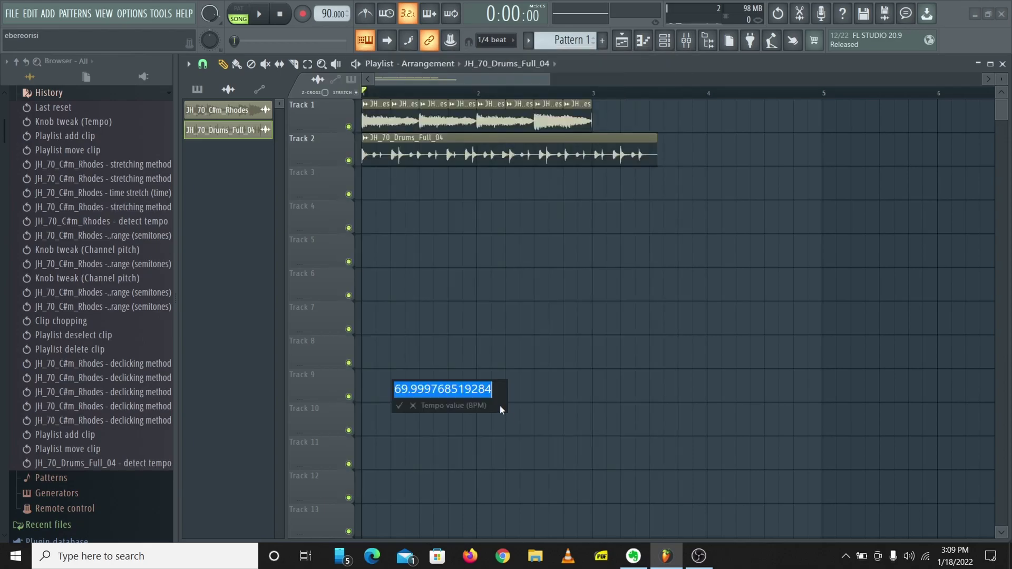
{"action": "type", "text": "70"}
{"action": "key", "text": "Return"}
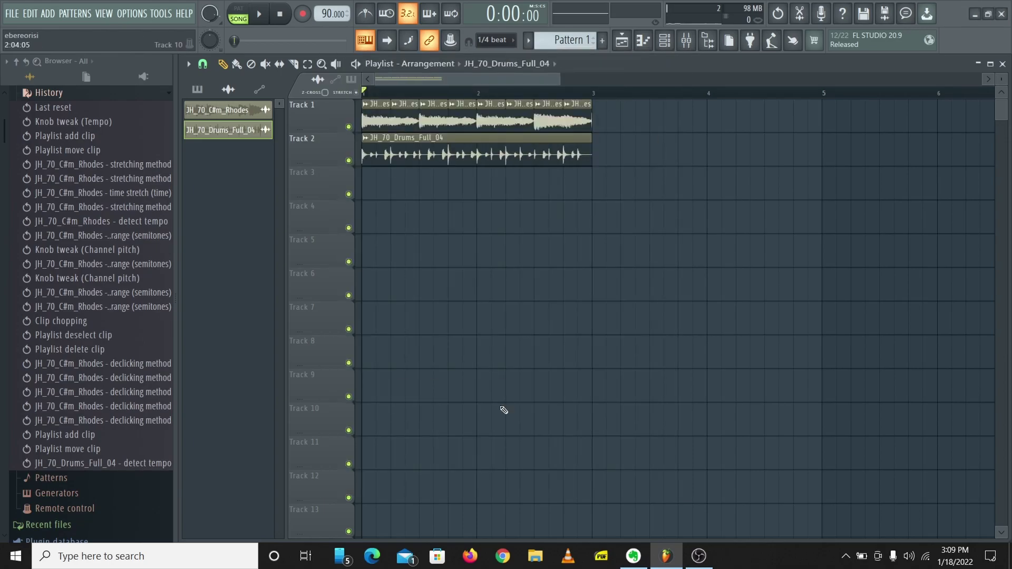
Play both tracks and lower the Rhodes channel volume slightly in the channel rack
{"action": "key", "text": "space"}
{"action": "double_click", "coordinate": [412, 155]}
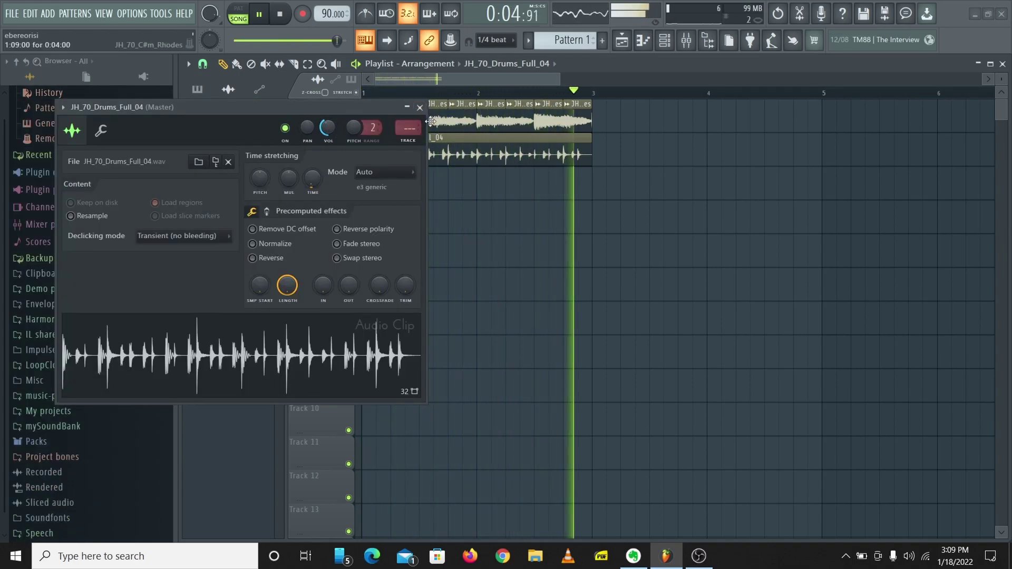
{"action": "left_click", "coordinate": [420, 108]}
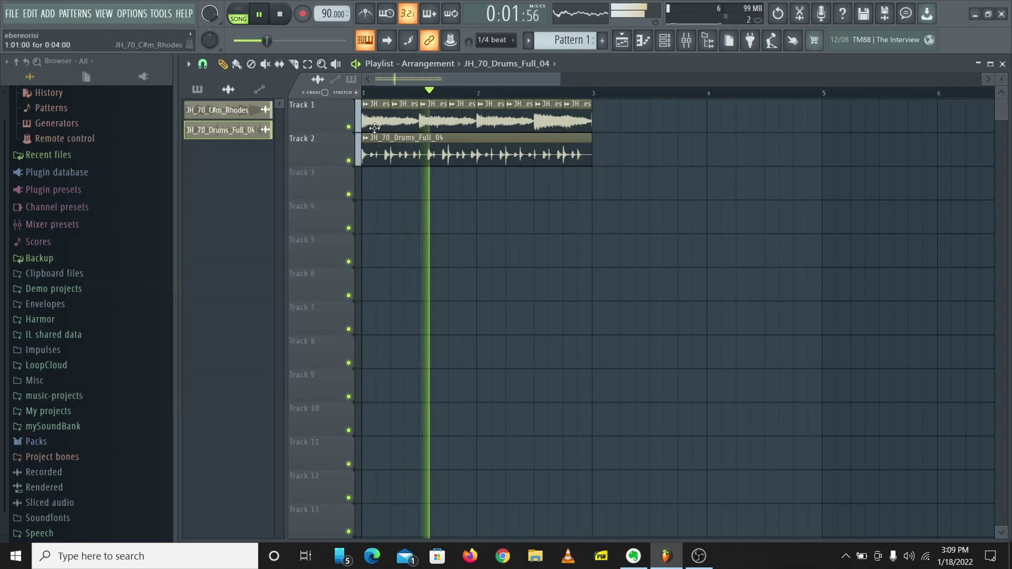
{"action": "left_click", "coordinate": [665, 40]}
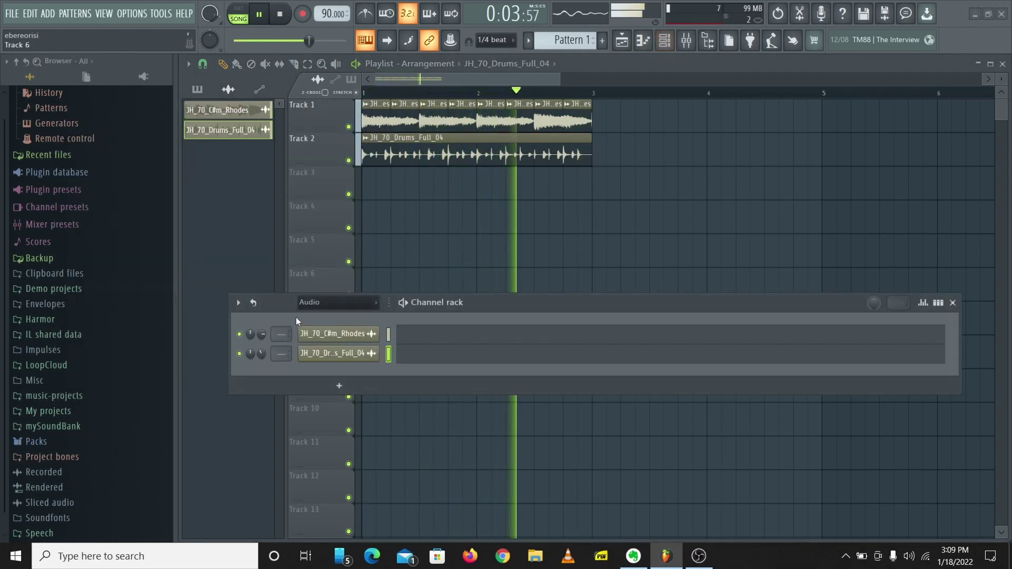
{"action": "left_click_drag", "start_coordinate": [261, 333], "coordinate": [260, 339]}
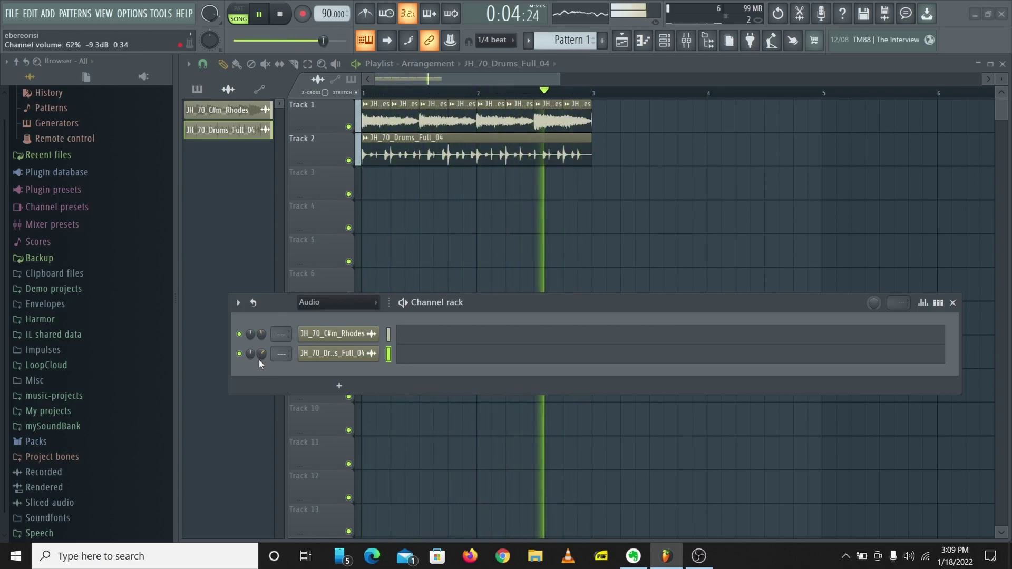
{"action": "key", "text": "space"}
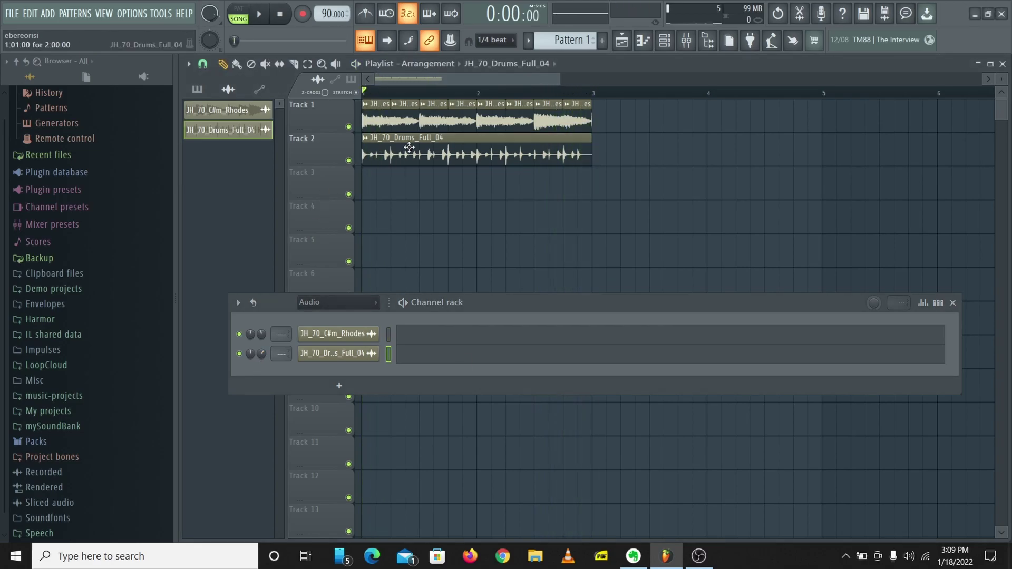
Set the drum sample's time stretching to Stretch and close the settings and channel rack
{"action": "double_click", "coordinate": [407, 157]}
{"action": "key", "text": "space"}
{"action": "left_click", "coordinate": [366, 174]}
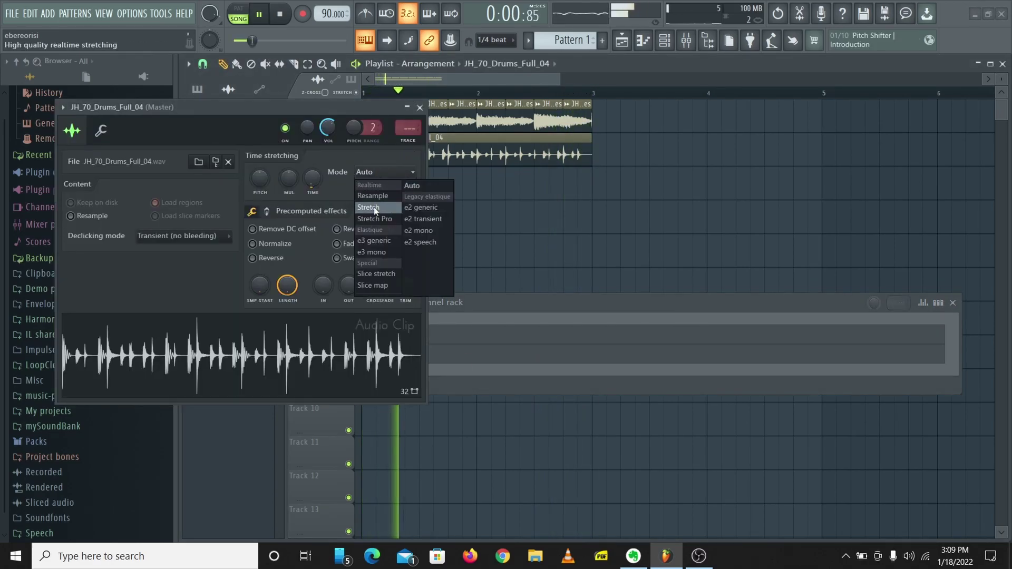
{"action": "left_click", "coordinate": [373, 207]}
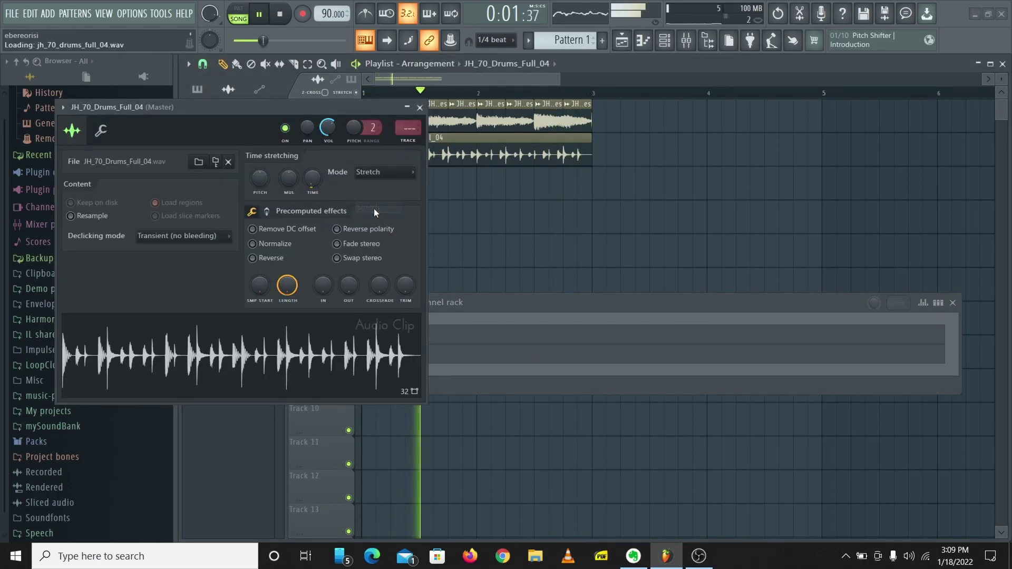
{"action": "left_click", "coordinate": [420, 108]}
{"action": "left_click", "coordinate": [952, 302]}
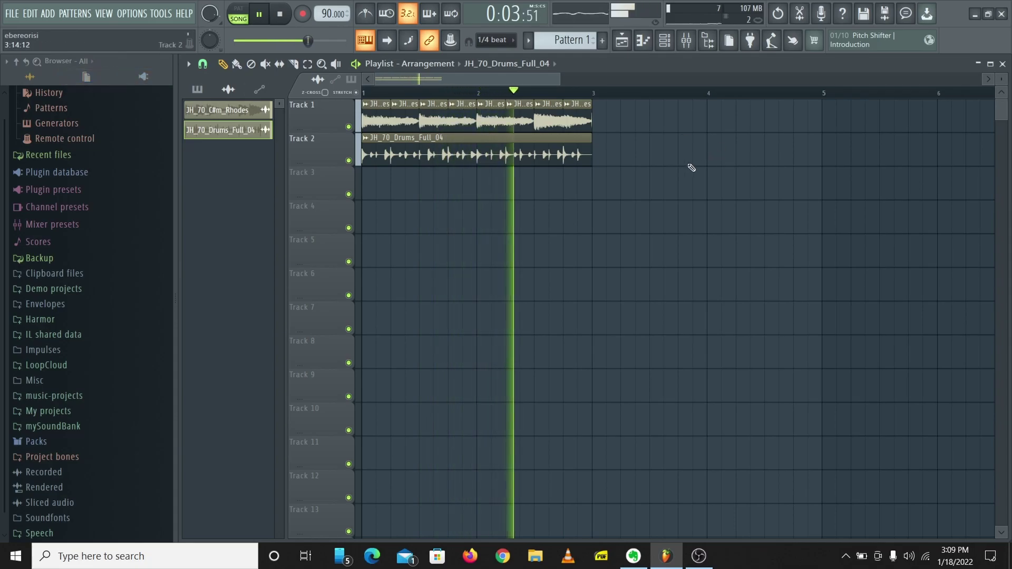
Duplicate the Rhodes and drum clips with Ctrl+A, Ctrl+B to fill through bar 5
{"action": "key", "text": "ctrl+a"}
{"action": "key", "text": "ctrl+b"}
{"action": "left_click", "coordinate": [779, 225]}
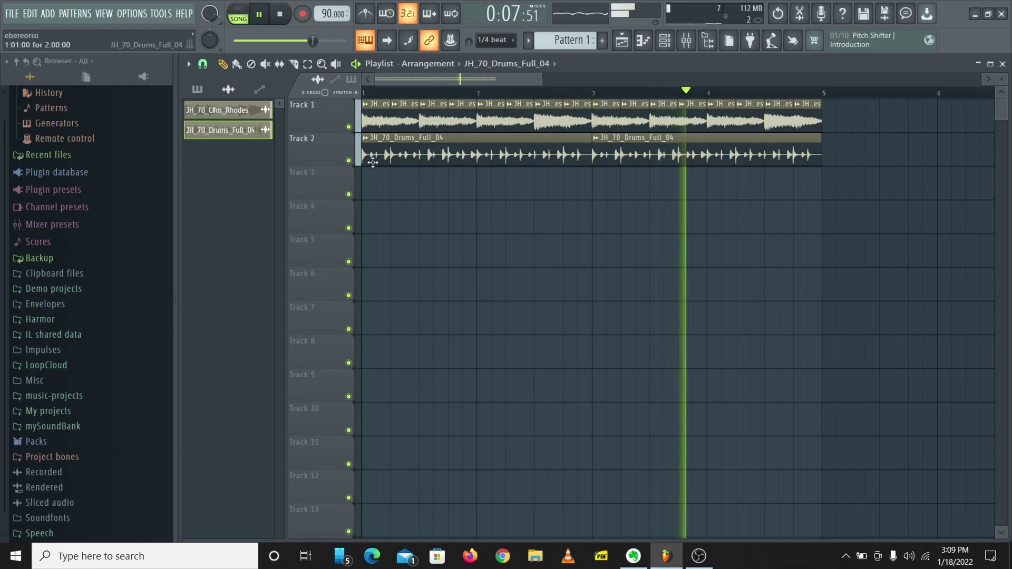
Stop playback and audition SDJH_BASS_LOOPS samples, ending on JH_70_C#m_Double_Bass
{"action": "key", "text": "space"}
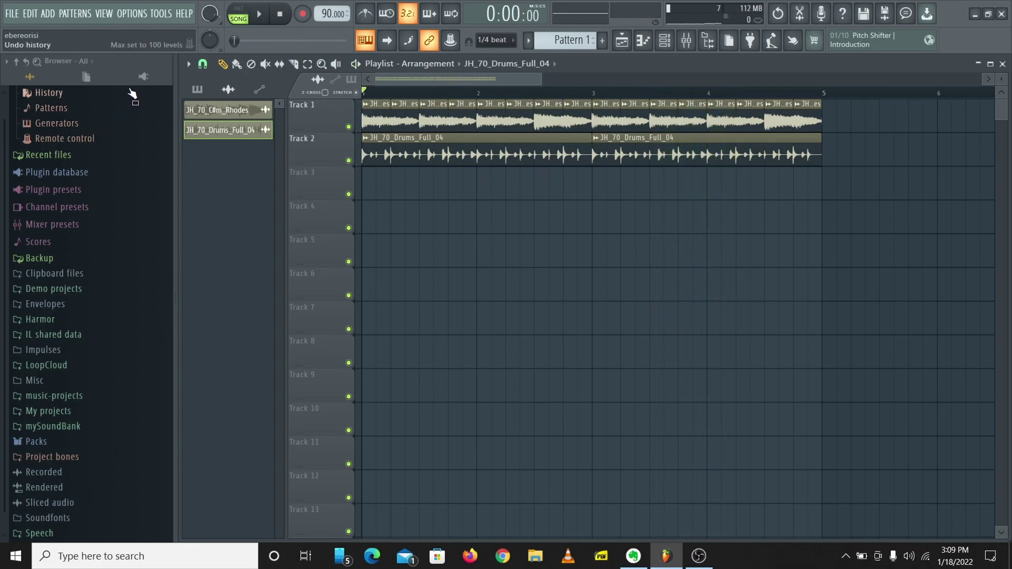
{"action": "scroll", "coordinate": [132, 159], "scroll_direction": "up", "scroll_amount": 1}
{"action": "scroll", "coordinate": [100, 197], "scroll_direction": "down", "scroll_amount": 2}
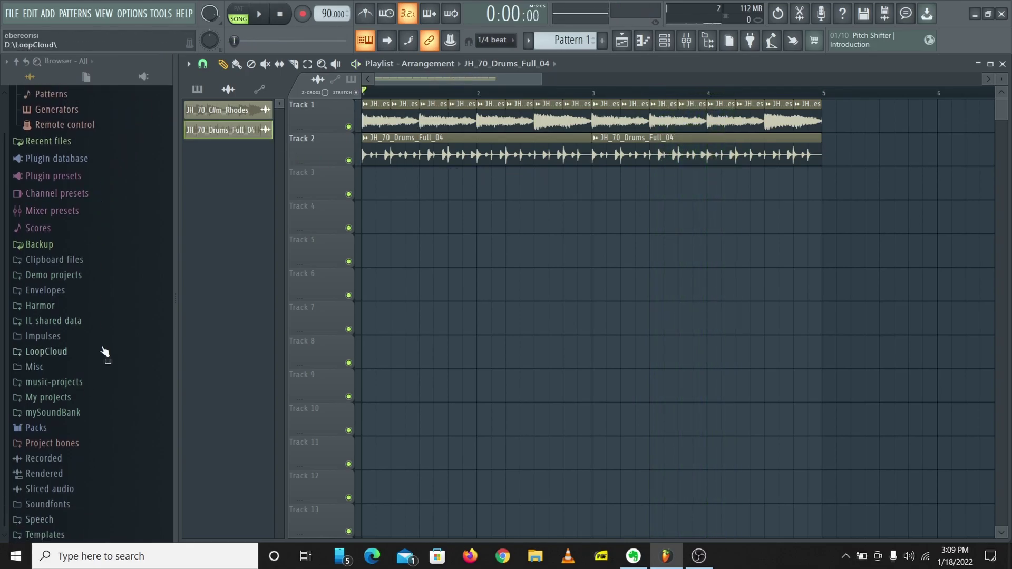
{"action": "left_click", "coordinate": [72, 353]}
{"action": "scroll", "coordinate": [87, 384], "scroll_direction": "down", "scroll_amount": 5}
{"action": "scroll", "coordinate": [99, 197], "scroll_direction": "up", "scroll_amount": 2}
{"action": "left_click", "coordinate": [101, 166]}
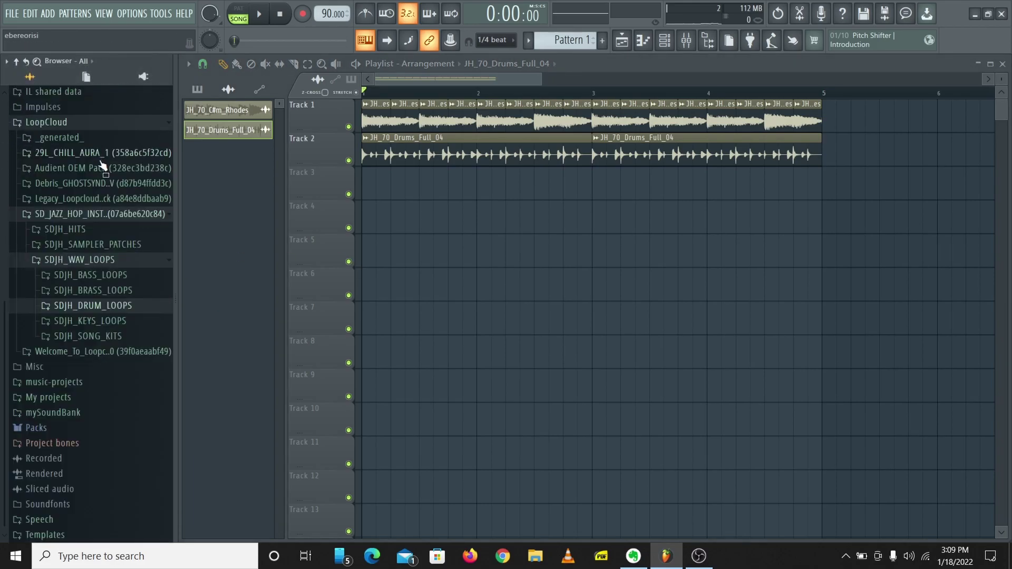
{"action": "left_click", "coordinate": [117, 276]}
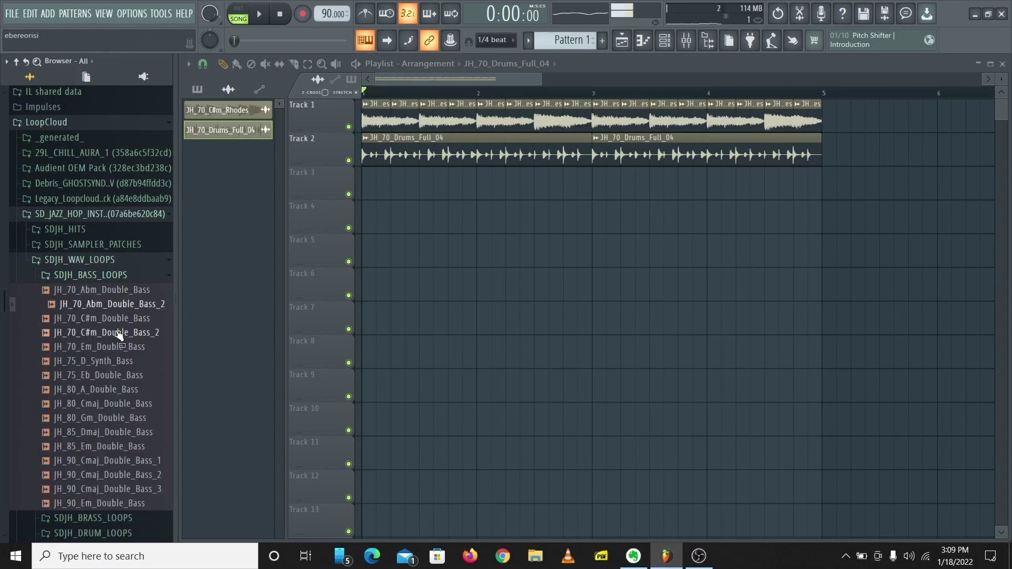
{"action": "left_click", "coordinate": [103, 376]}
{"action": "left_click", "coordinate": [105, 405]}
{"action": "left_click", "coordinate": [146, 332]}
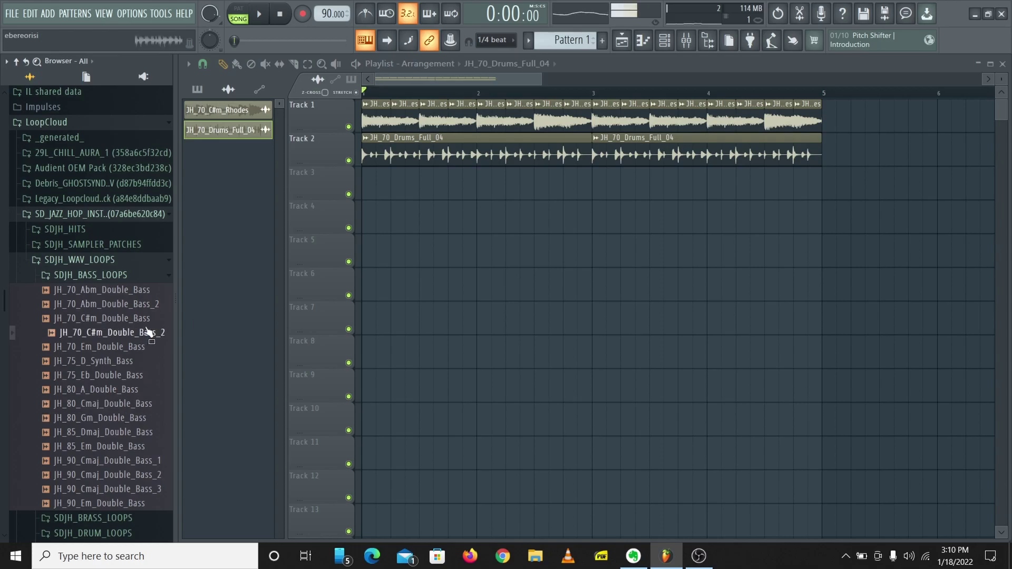
{"action": "left_click", "coordinate": [147, 324]}
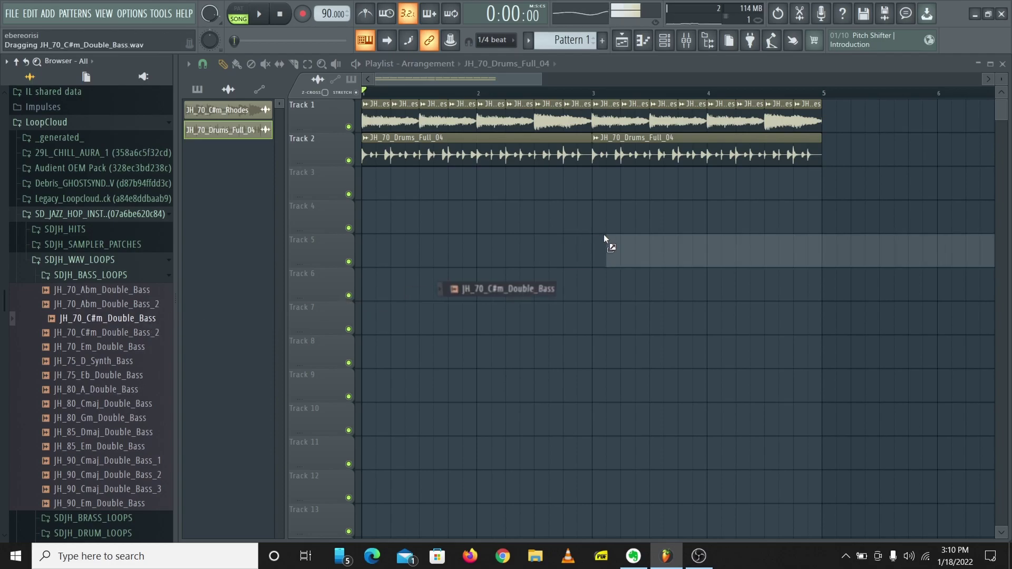
Place the double bass loop on Track 3 in Stretch mode, resized to end at bar 5
{"action": "left_click_drag", "start_coordinate": [149, 322], "coordinate": [450, 216]}
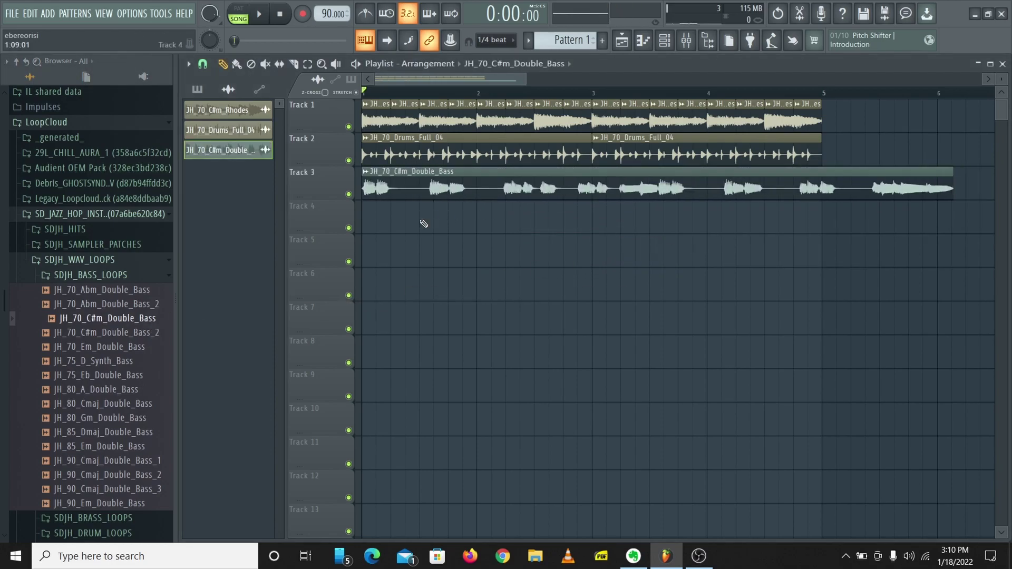
{"action": "right_click", "coordinate": [367, 176]}
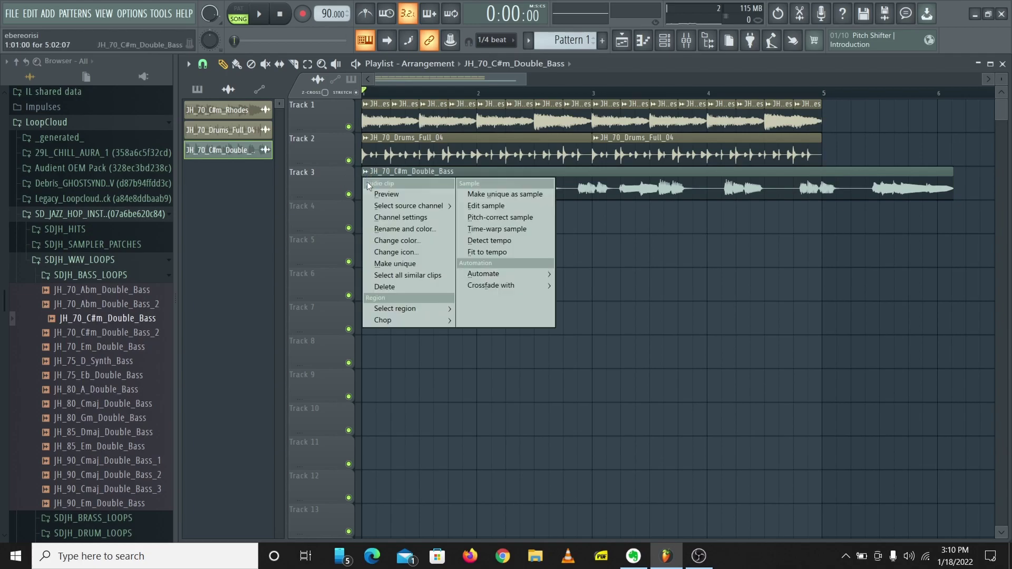
{"action": "left_click", "coordinate": [497, 229]}
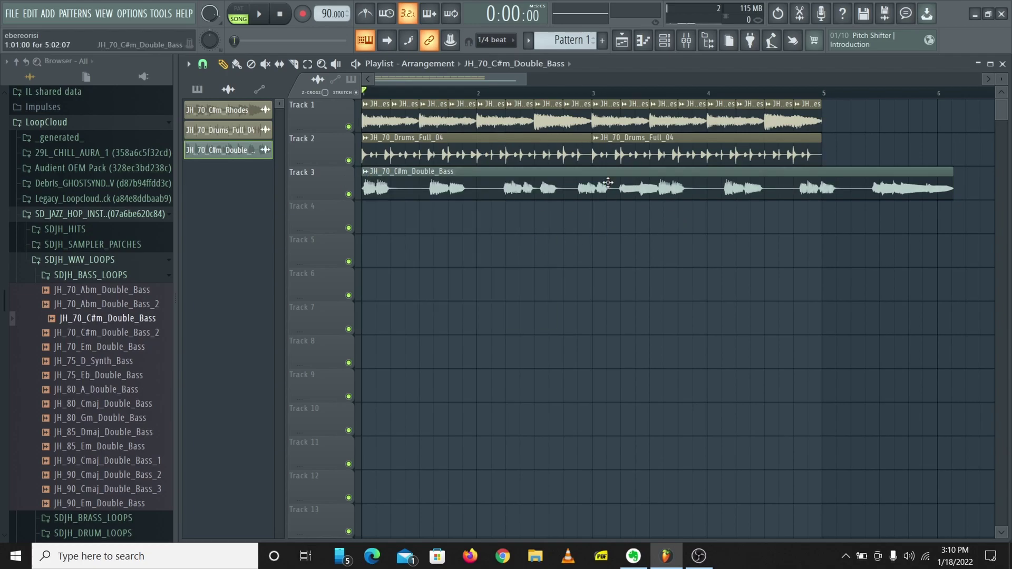
{"action": "left_click", "coordinate": [388, 190]}
{"action": "left_click", "coordinate": [390, 224]}
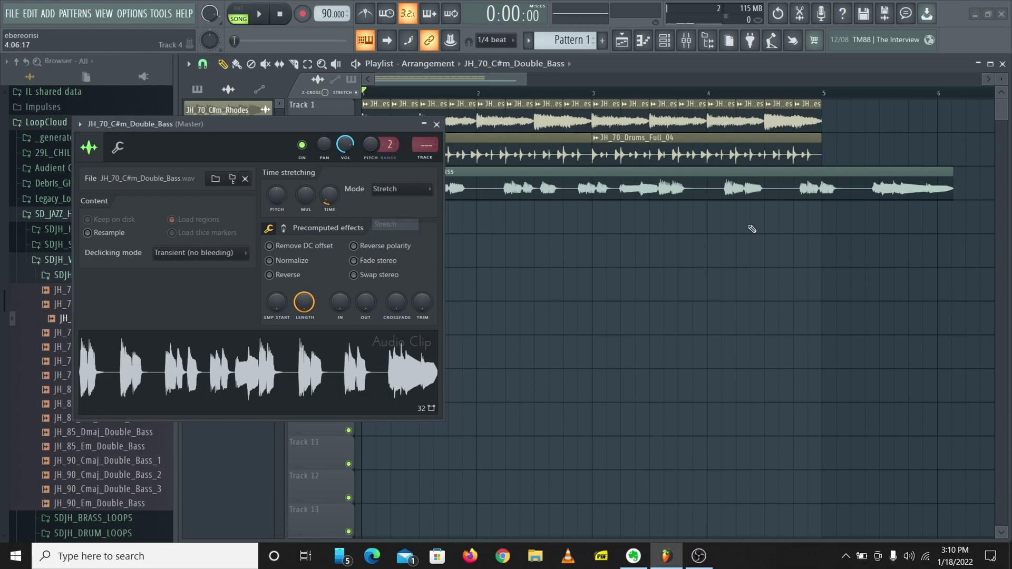
{"action": "left_click_drag", "start_coordinate": [955, 190], "coordinate": [823, 191]}
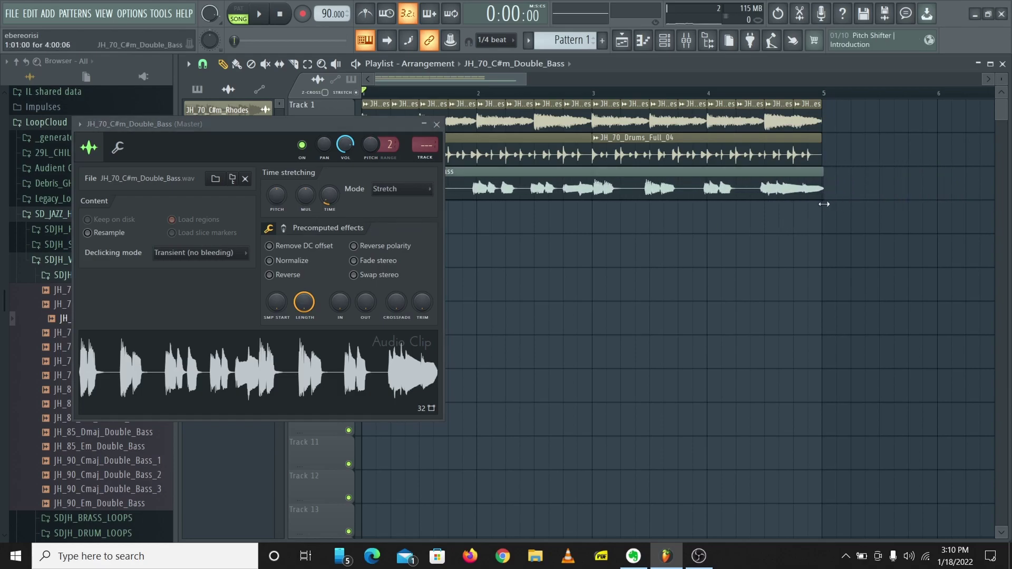
{"action": "scroll", "coordinate": [832, 99], "scroll_direction": "up", "scroll_amount": 5}
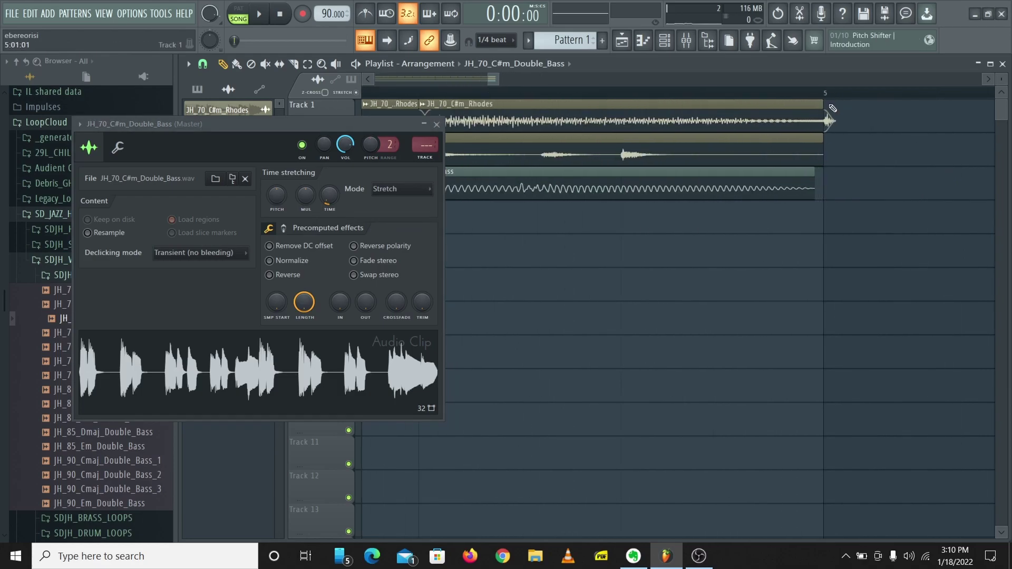
{"action": "left_click_drag", "start_coordinate": [815, 189], "coordinate": [823, 188]}
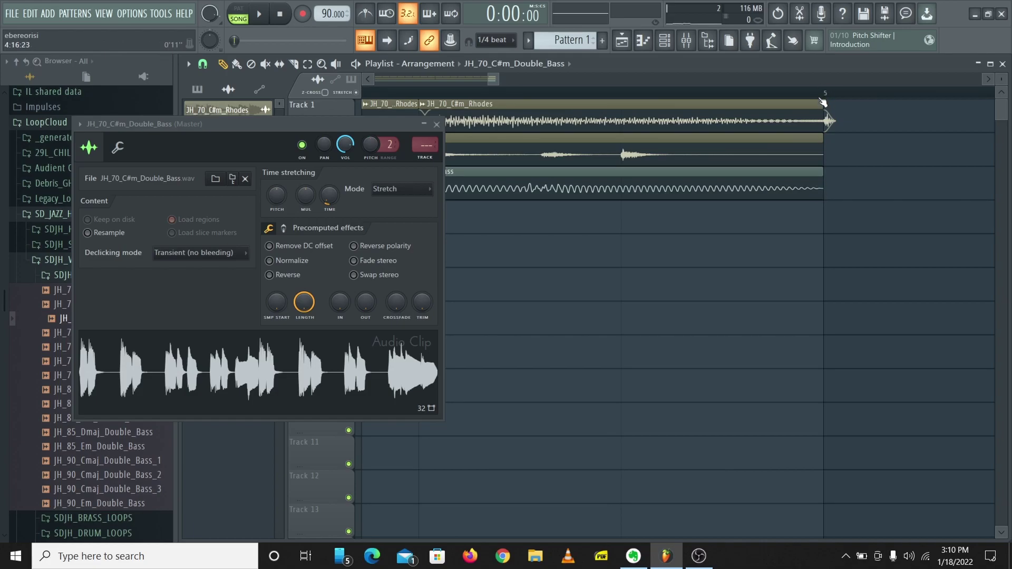
{"action": "scroll", "coordinate": [824, 100], "scroll_direction": "down", "scroll_amount": 3}
{"action": "scroll", "coordinate": [533, 94], "scroll_direction": "up", "scroll_amount": 3}
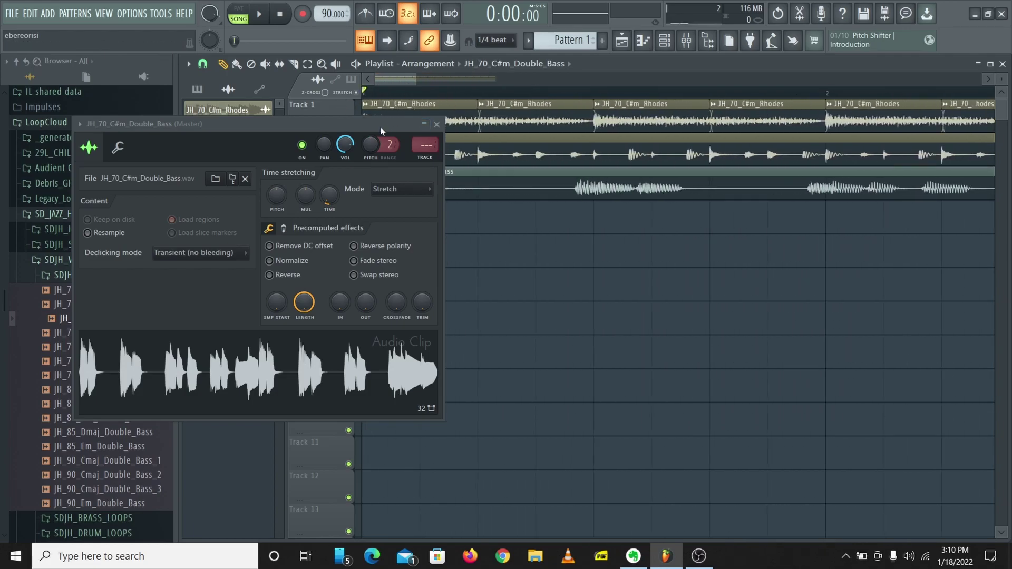
Review the Rhodes and bass channel settings, start playback, and lower the double bass volume
{"action": "left_click_drag", "start_coordinate": [380, 126], "coordinate": [490, 276]}
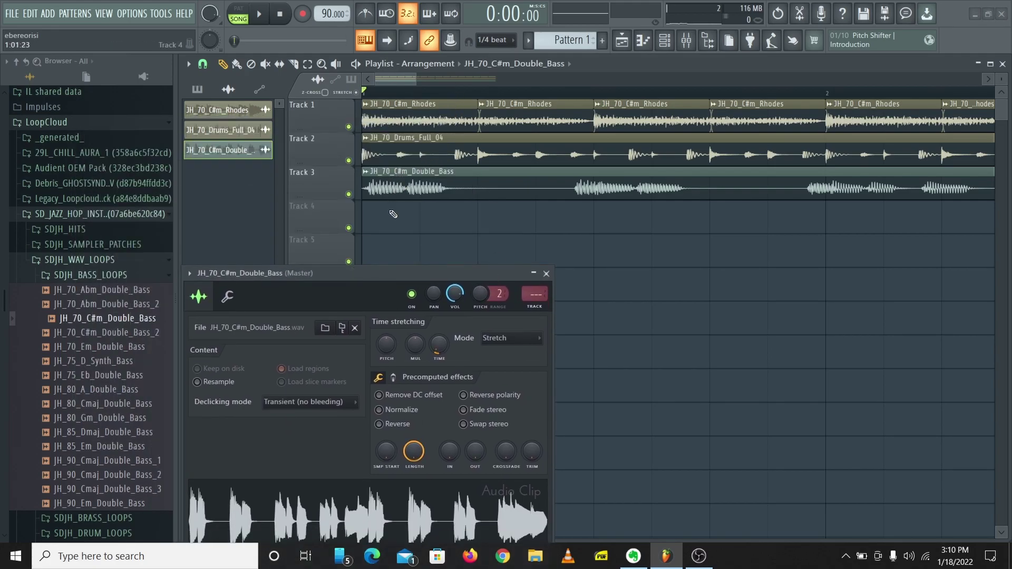
{"action": "double_click", "coordinate": [436, 115]}
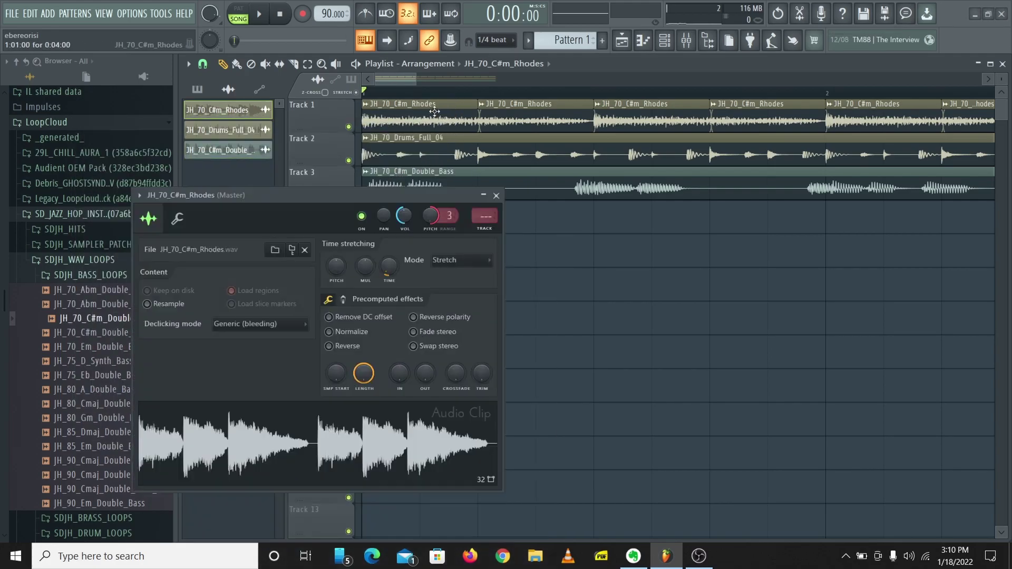
{"action": "left_click", "coordinate": [496, 196]}
{"action": "double_click", "coordinate": [499, 190]}
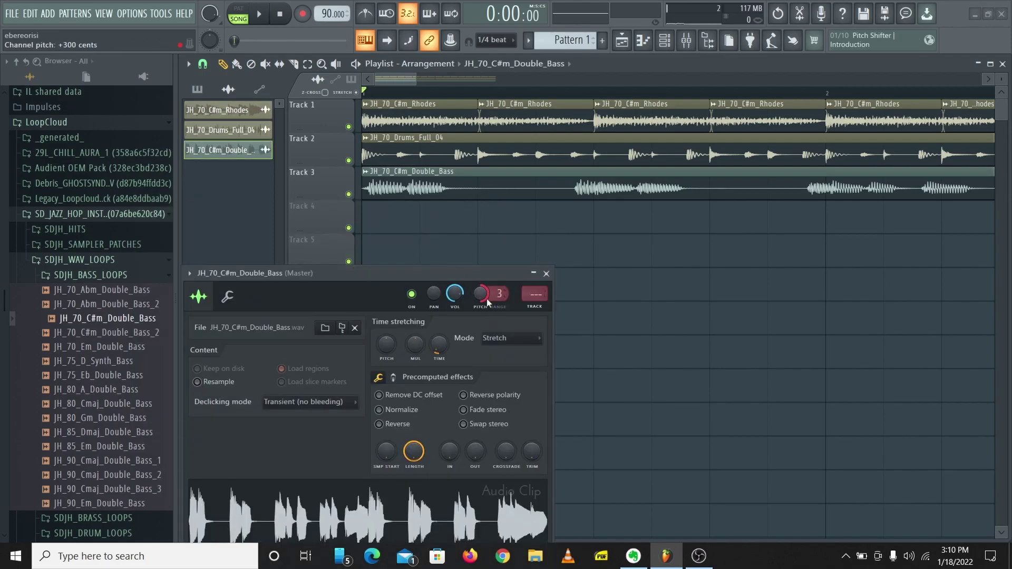
{"action": "left_click", "coordinate": [545, 273]}
{"action": "key", "text": "space"}
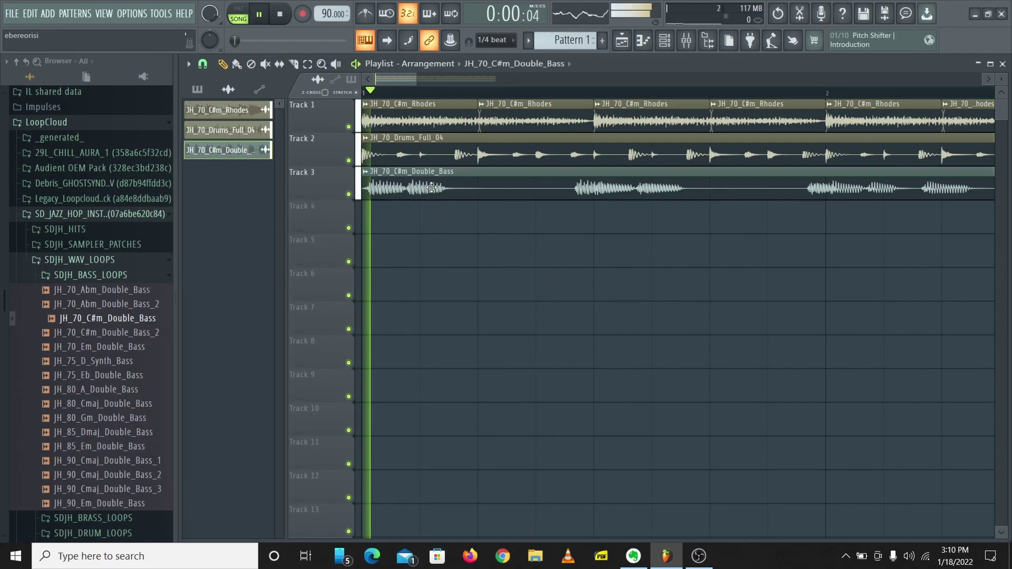
{"action": "double_click", "coordinate": [435, 193]}
{"action": "mouse_move", "coordinate": [456, 296]}
{"action": "left_mouse_down"}
{"action": "mouse_move", "coordinate": [446, 309]}
{"action": "mouse_move", "coordinate": [535, 271]}
{"action": "left_mouse_up"}
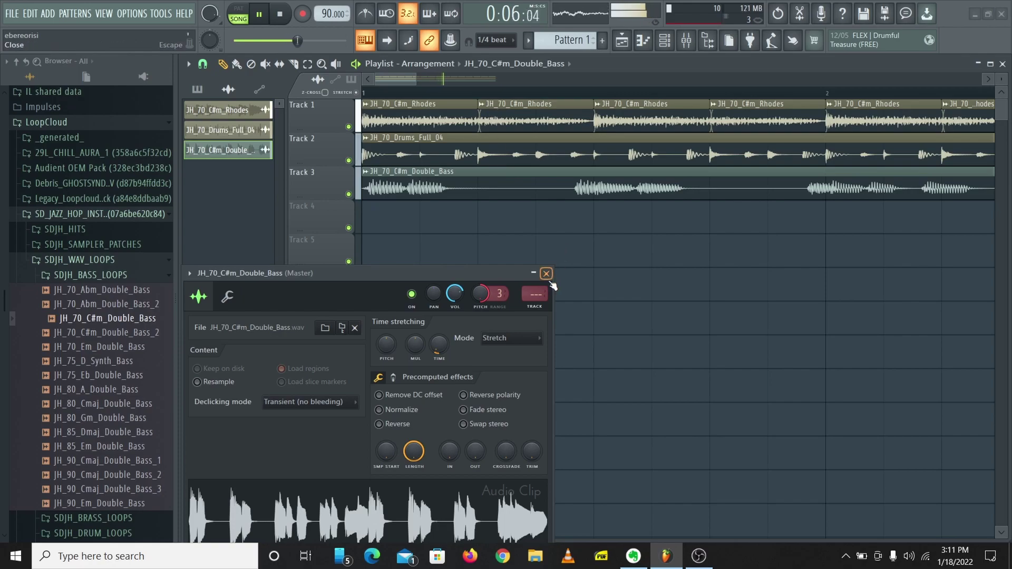
Recheck the double bass channel settings and briefly audition the song
{"action": "left_click", "coordinate": [545, 273]}
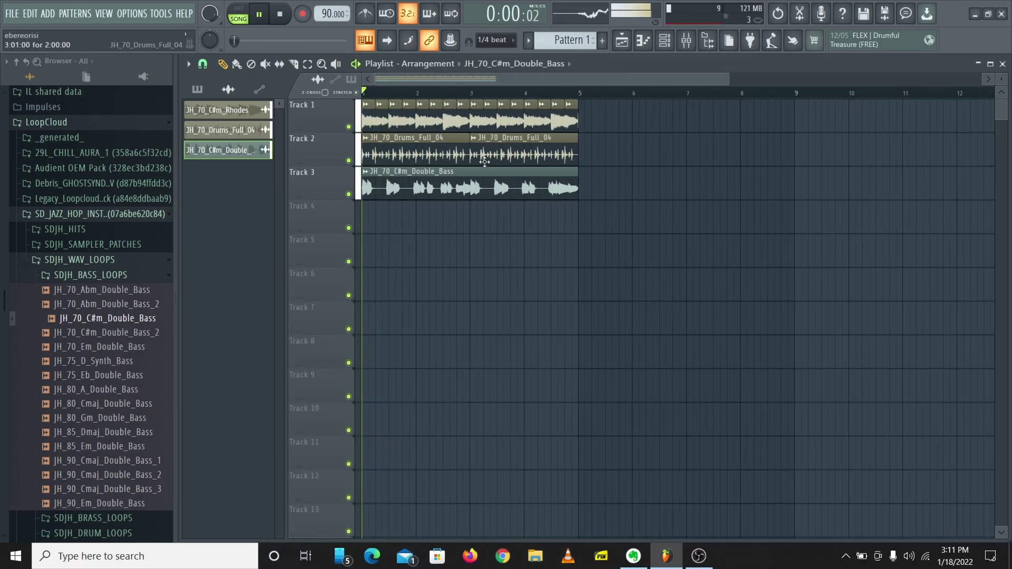
{"action": "key", "text": "space"}
{"action": "left_click", "coordinate": [395, 171]}
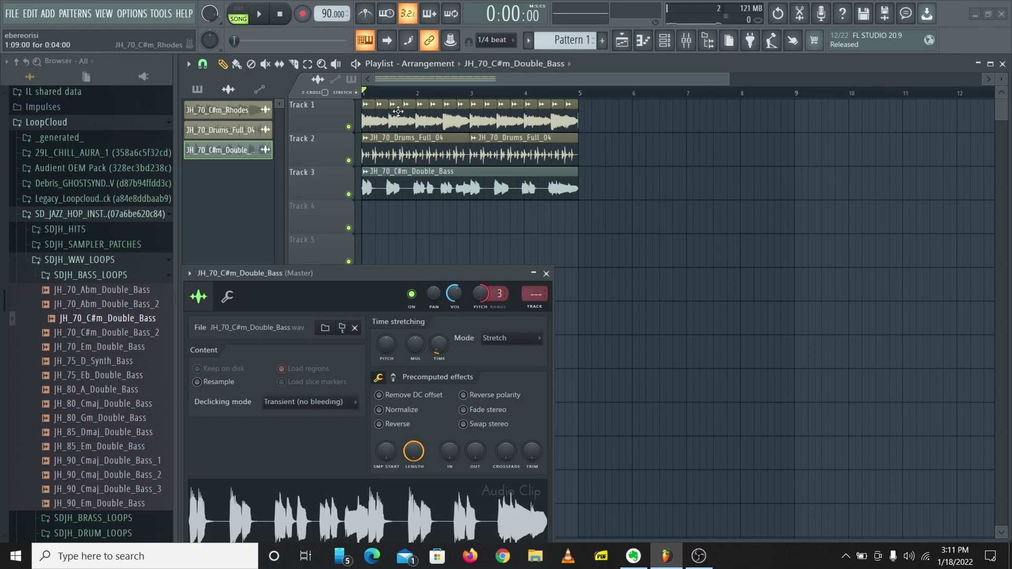
{"action": "left_click", "coordinate": [546, 274]}
{"action": "key", "text": "space"}
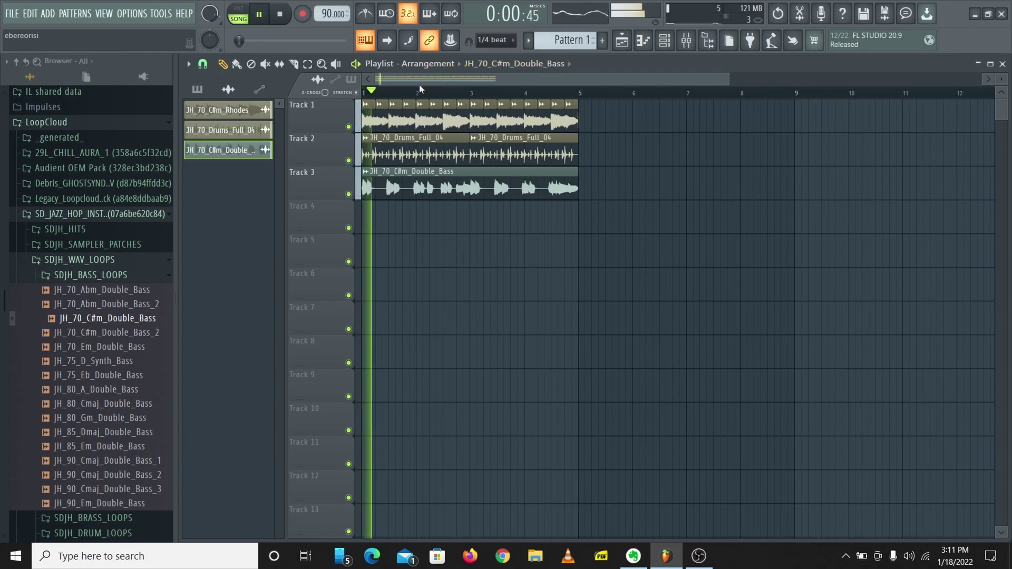
{"action": "key", "text": "space"}
{"action": "scroll", "coordinate": [419, 82], "scroll_direction": "up", "scroll_amount": 3}
{"action": "left_click_drag", "start_coordinate": [419, 82], "coordinate": [401, 111]}
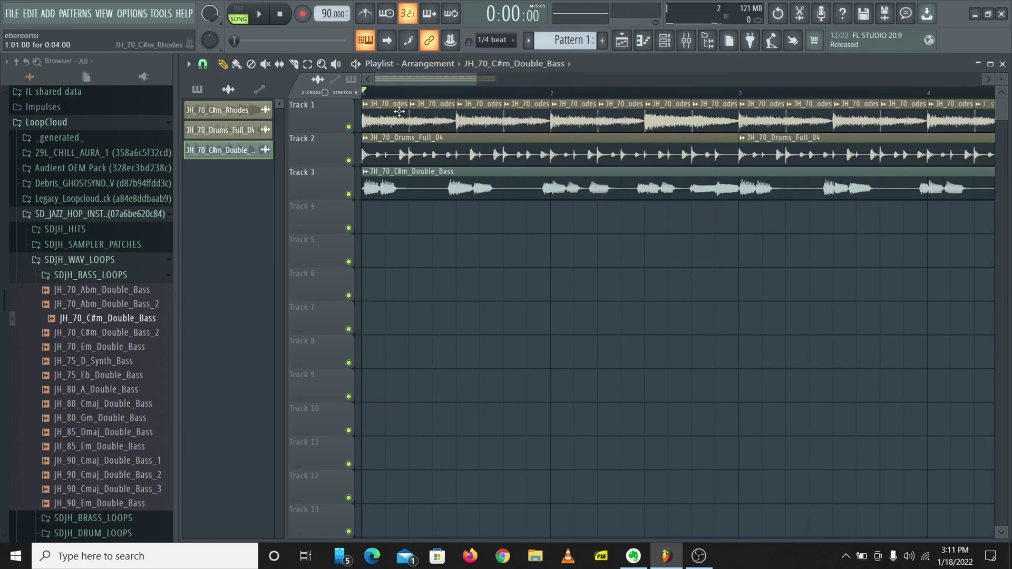
{"action": "scroll", "coordinate": [432, 94], "scroll_direction": "down", "scroll_amount": 2}
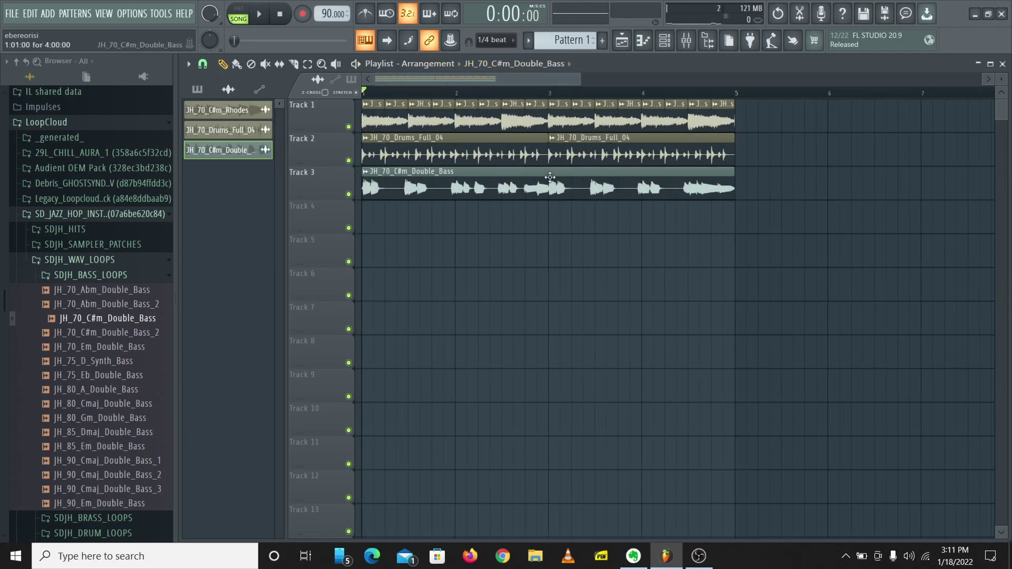
Add a bass copy on Track 6 near bar 5 and shorten the Track 3 clip to one bar
{"action": "left_click", "coordinate": [789, 283]}
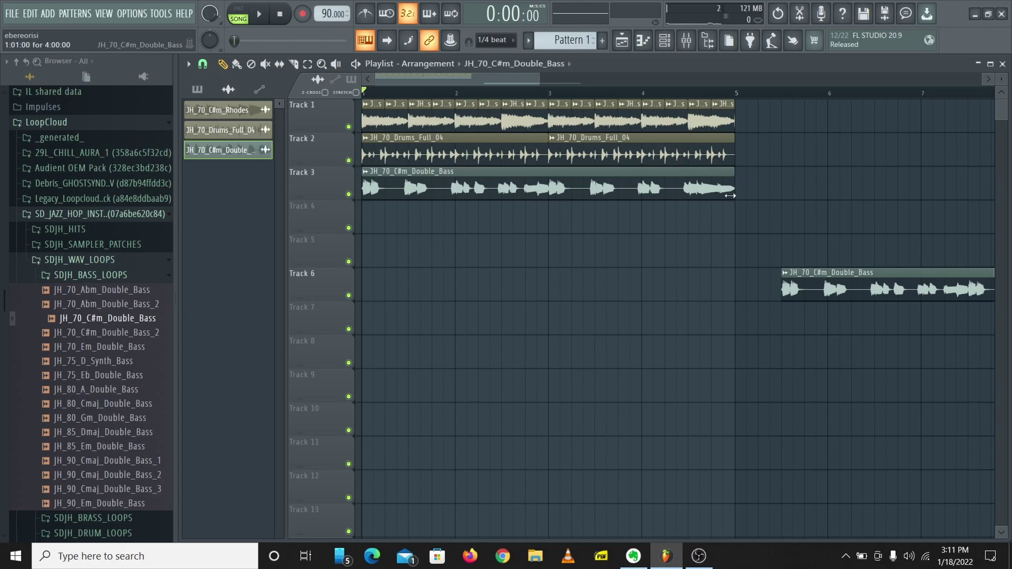
{"action": "left_click_drag", "start_coordinate": [730, 195], "coordinate": [458, 193]}
{"action": "key", "text": "space"}
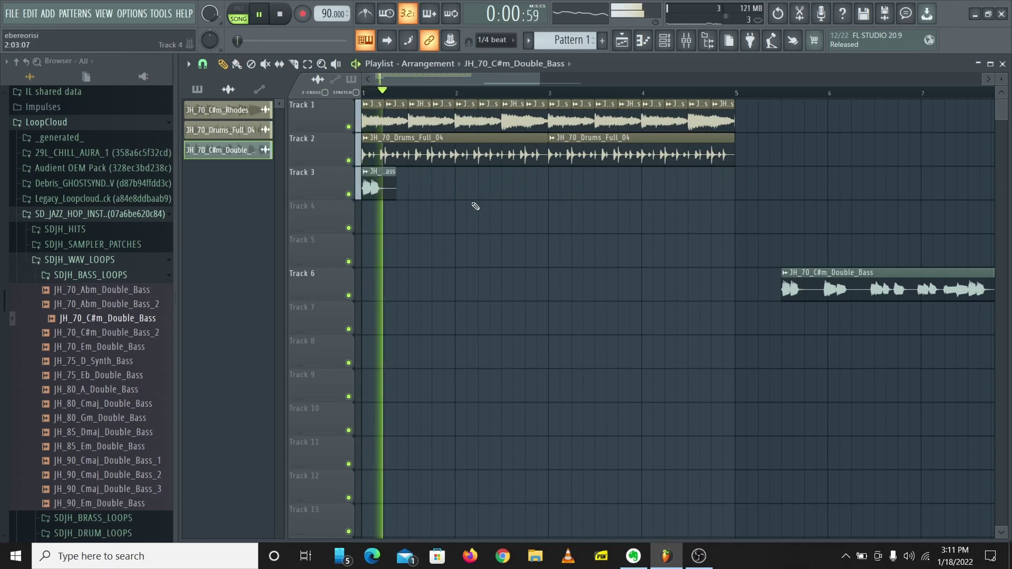
{"action": "key", "text": "space"}
{"action": "key", "text": "space"}
Add a second short chop on Track 3, move the Track 6 clip earlier, and audition from bar 5
{"action": "left_click", "coordinate": [410, 183]}
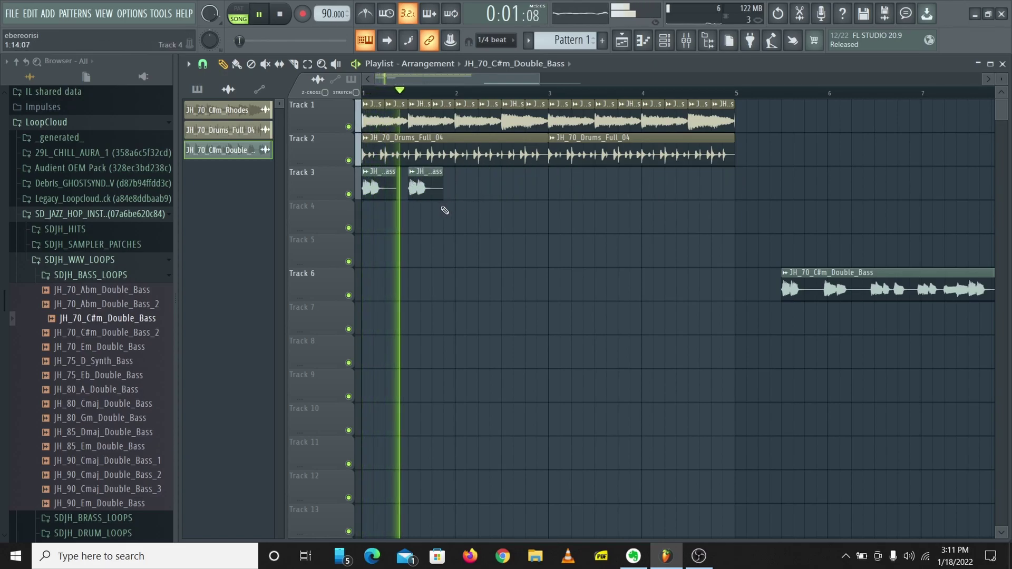
{"action": "key", "text": "space"}
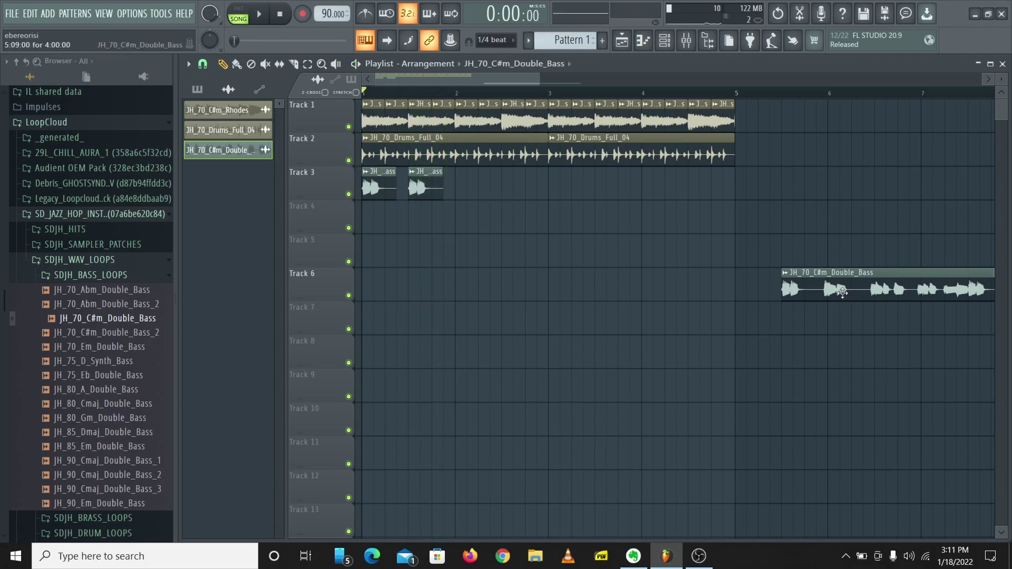
{"action": "mouse_move", "coordinate": [867, 286]}
{"action": "left_mouse_down"}
{"action": "mouse_move", "coordinate": [750, 287]}
{"action": "mouse_move", "coordinate": [806, 242]}
{"action": "left_mouse_up"}
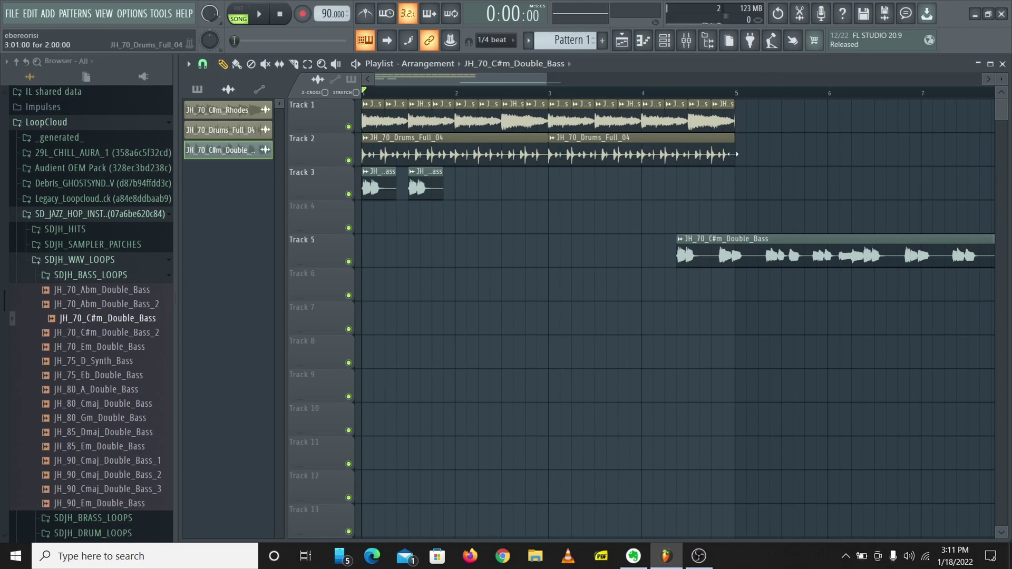
{"action": "key", "text": "shift+Right"}
{"action": "key", "text": "shift+Right"}
{"action": "key", "text": "shift+Right"}
{"action": "key", "text": "space"}
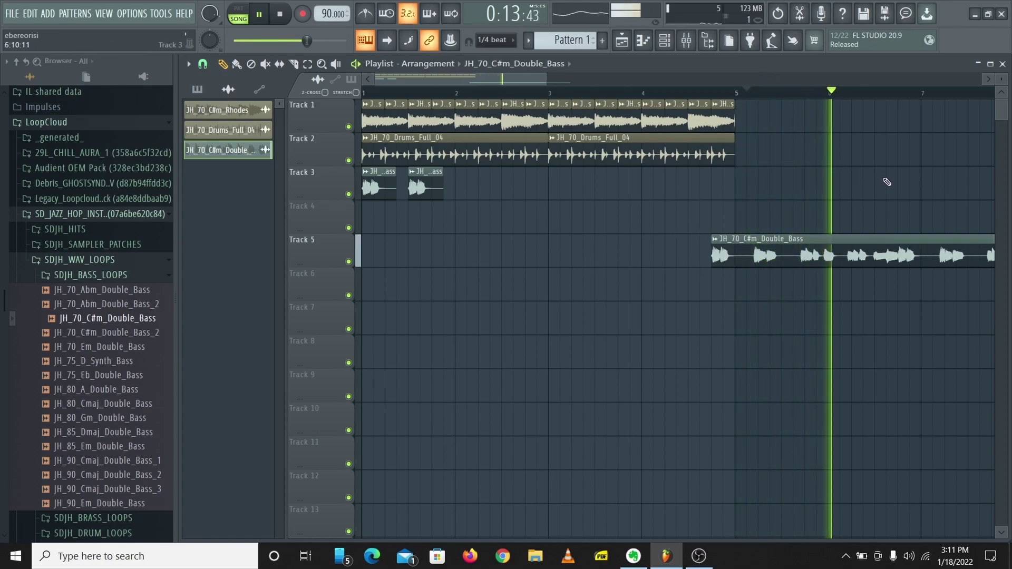
{"action": "key", "text": "space"}
{"action": "key", "text": "space"}
{"action": "key", "text": "space"}
{"action": "key", "text": "space"}
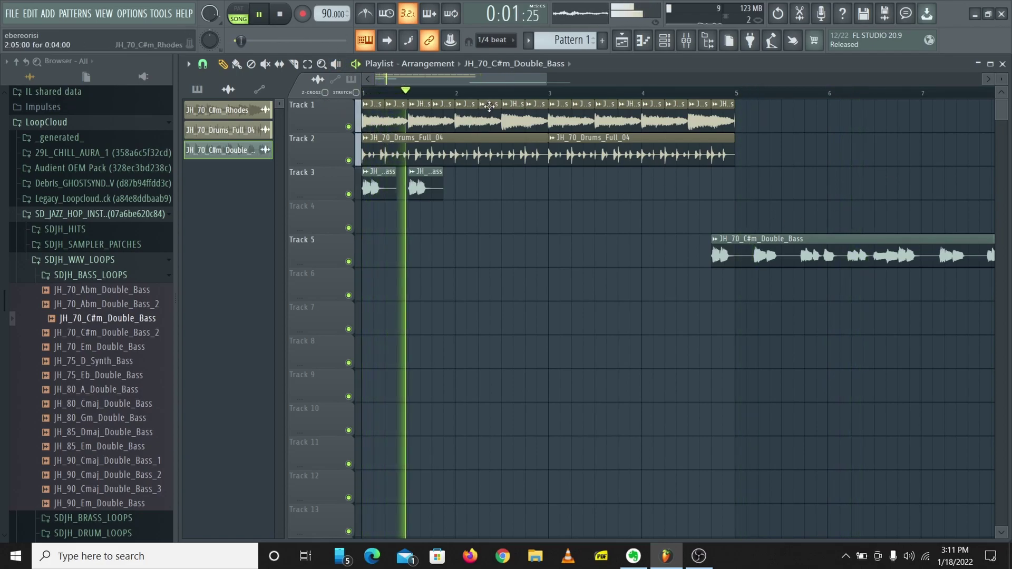
{"action": "key", "text": "space"}
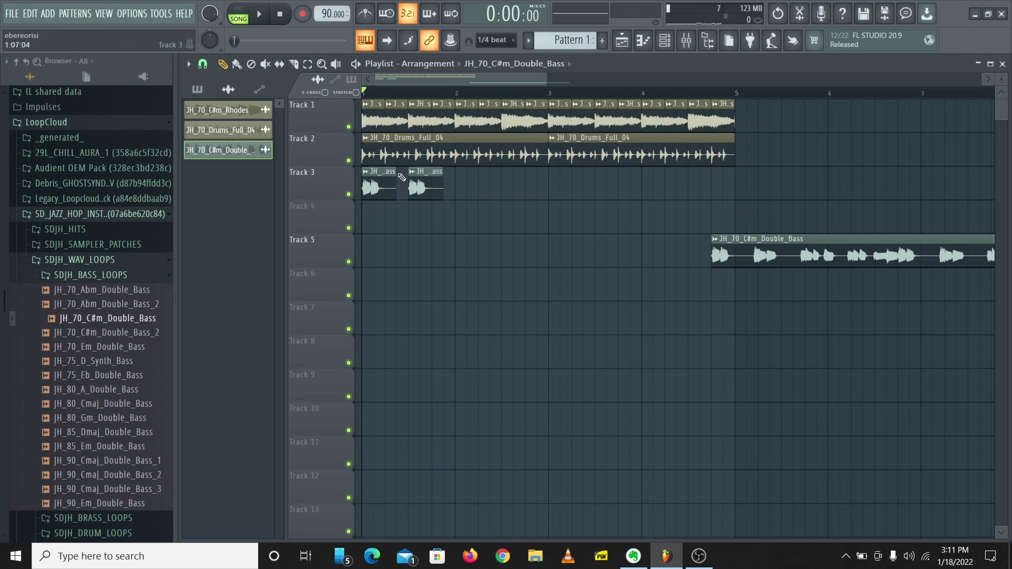
{"action": "left_click", "coordinate": [760, 91]}
{"action": "key", "text": "space"}
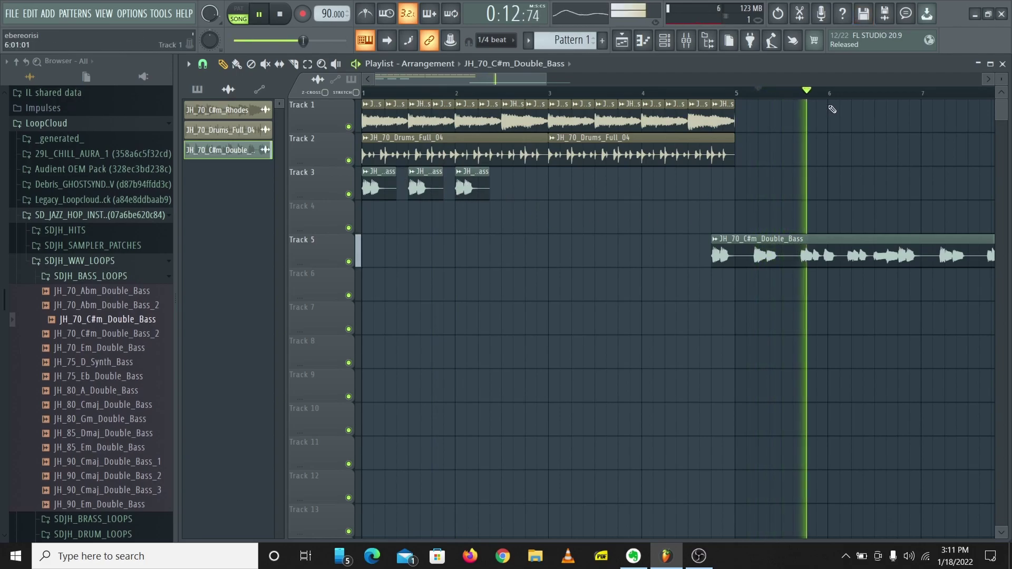
{"action": "key", "text": "space"}
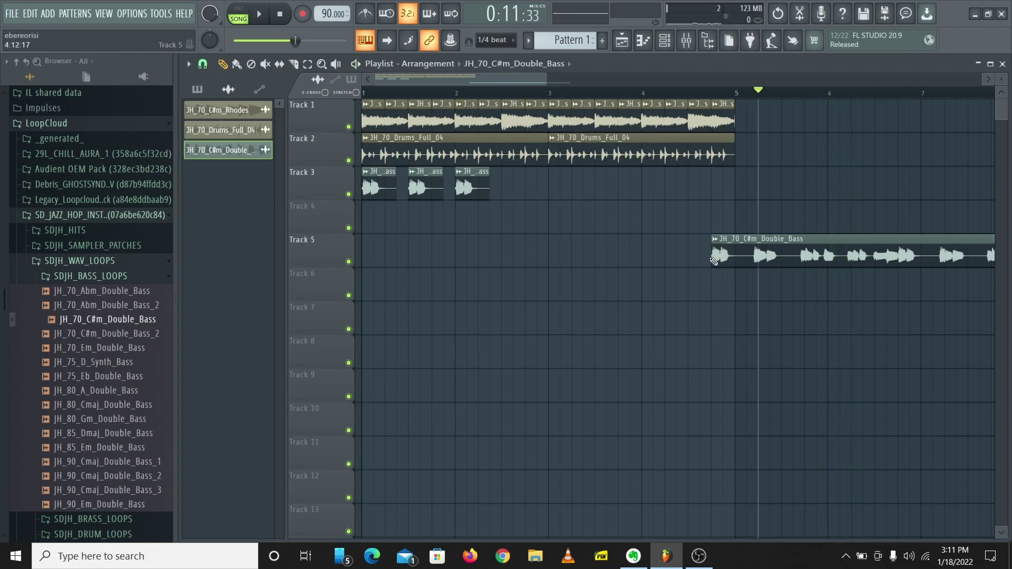
{"action": "key", "text": "space"}
{"action": "key", "text": "space"}
Place a double bass clip on Track 4, trimming both edges to a short chop, and play from bar 2
{"action": "left_click", "coordinate": [364, 219]}
{"action": "left_click_drag", "start_coordinate": [375, 222], "coordinate": [479, 224]}
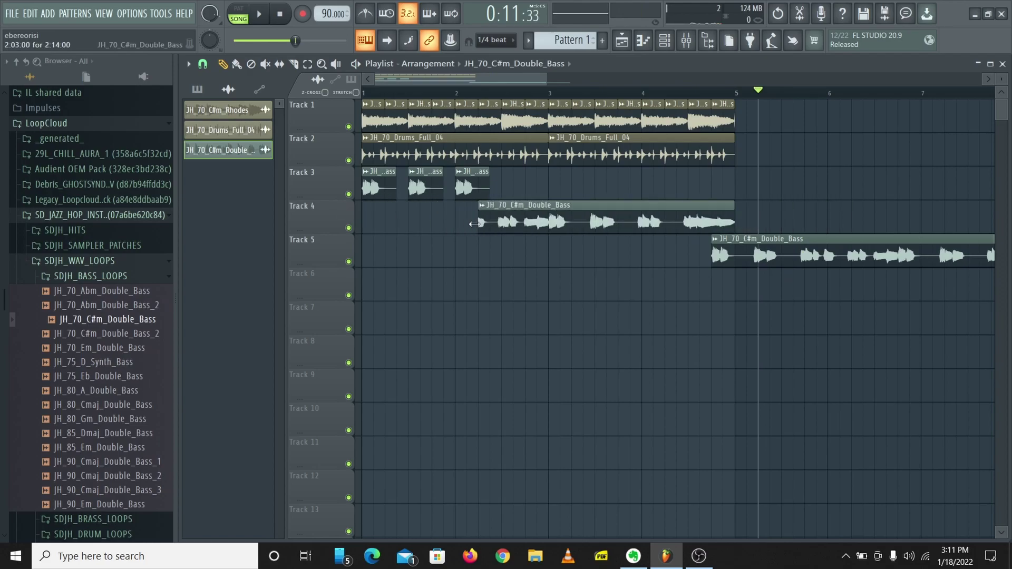
{"action": "left_click", "coordinate": [456, 92]}
{"action": "key", "text": "space"}
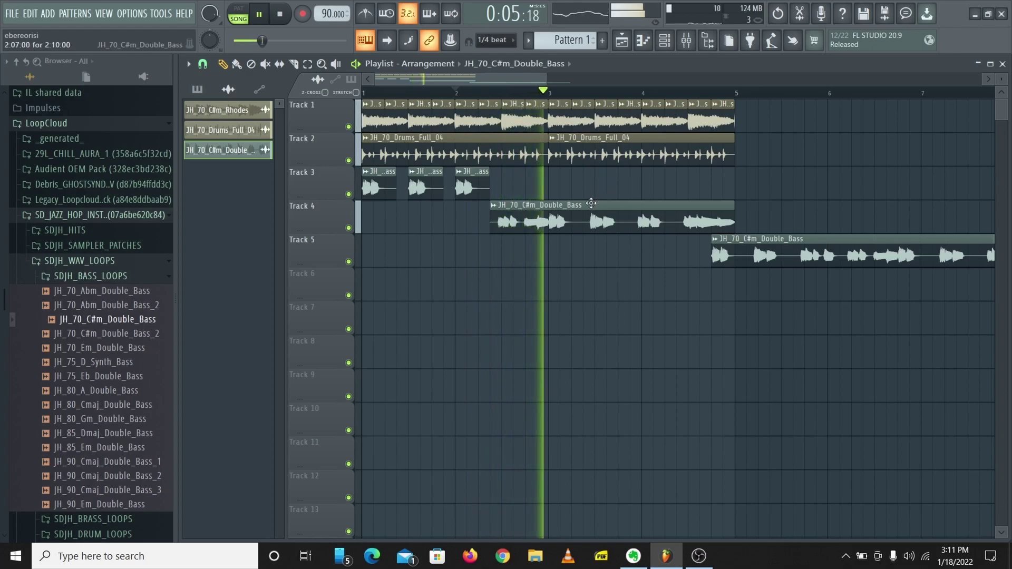
{"action": "key", "text": "space"}
{"action": "key", "text": "space"}
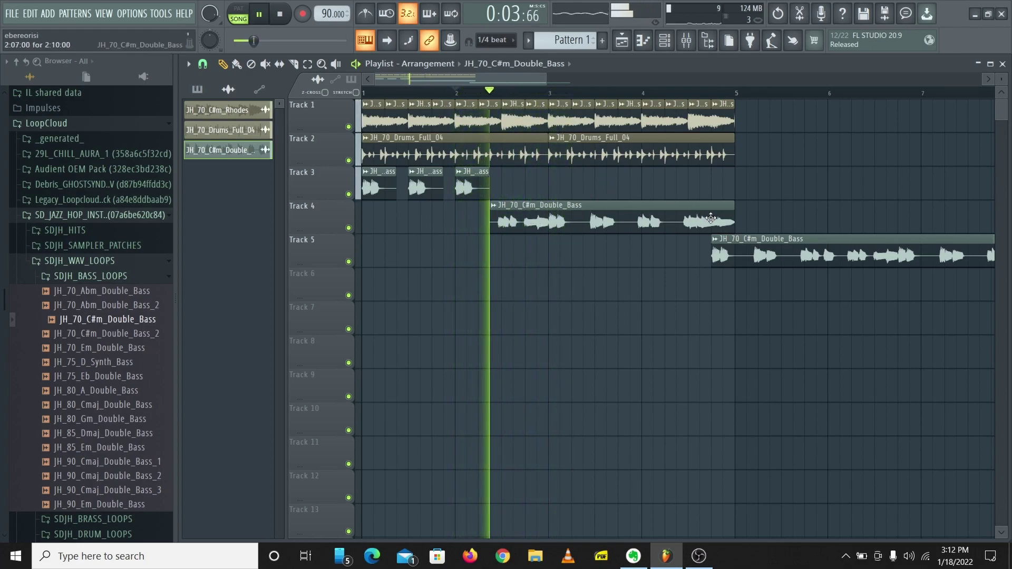
{"action": "key", "text": "space"}
{"action": "left_click_drag", "start_coordinate": [735, 214], "coordinate": [537, 209]}
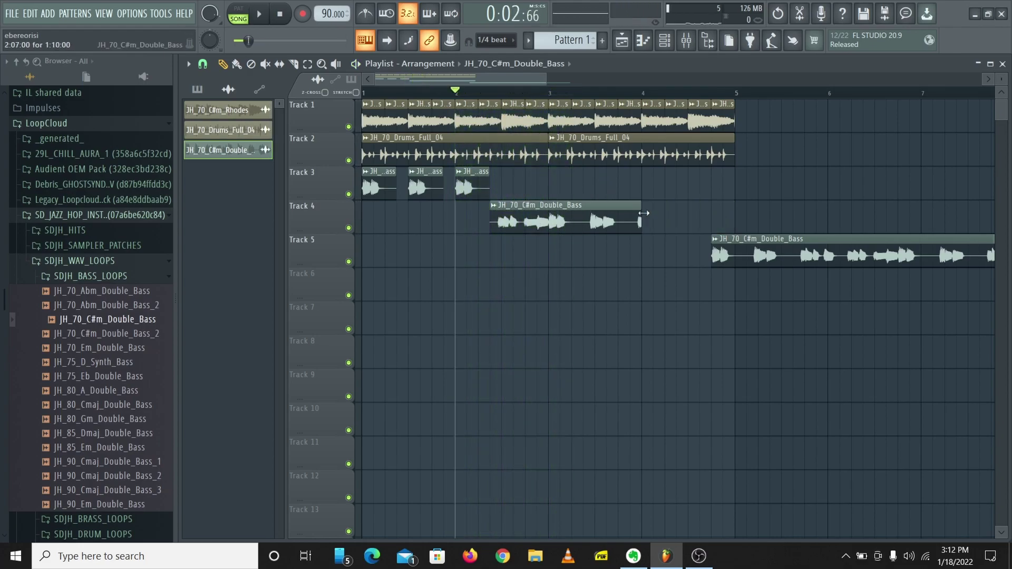
{"action": "key", "text": "space"}
{"action": "key", "text": "space"}
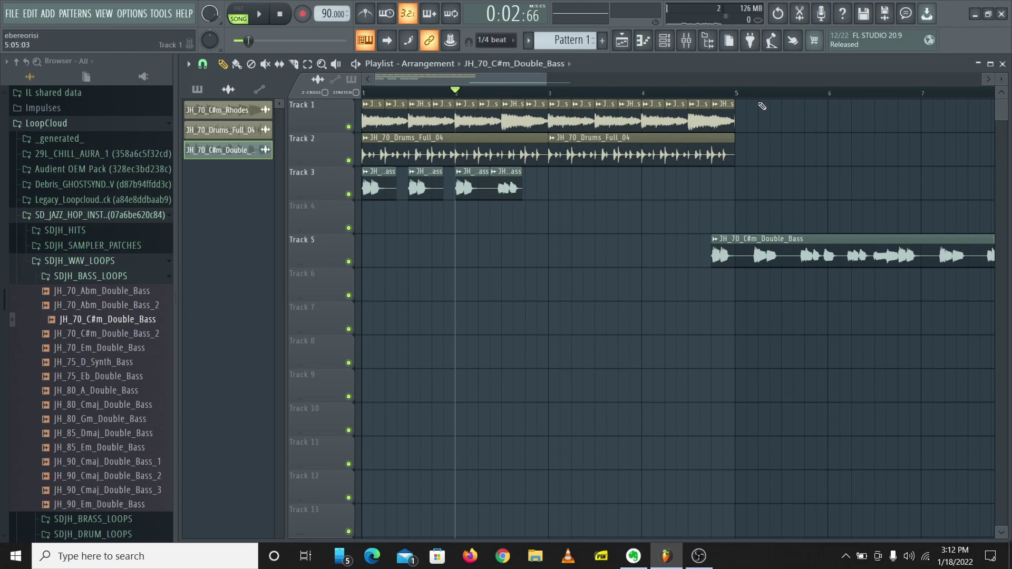
Duplicate the Track 3 bass chops with Ctrl+B and nudge the copies later
{"action": "left_click", "coordinate": [501, 222]}
{"action": "left_click_drag", "start_coordinate": [573, 222], "coordinate": [747, 390]}
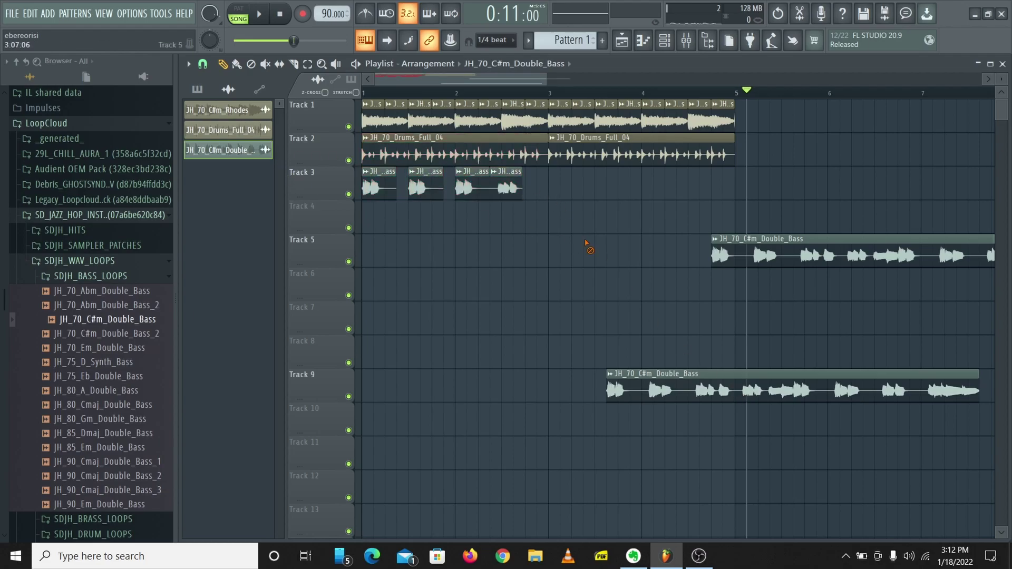
{"action": "left_click_drag", "start_coordinate": [548, 201], "coordinate": [365, 181]}
{"action": "key", "text": "ctrl+b"}
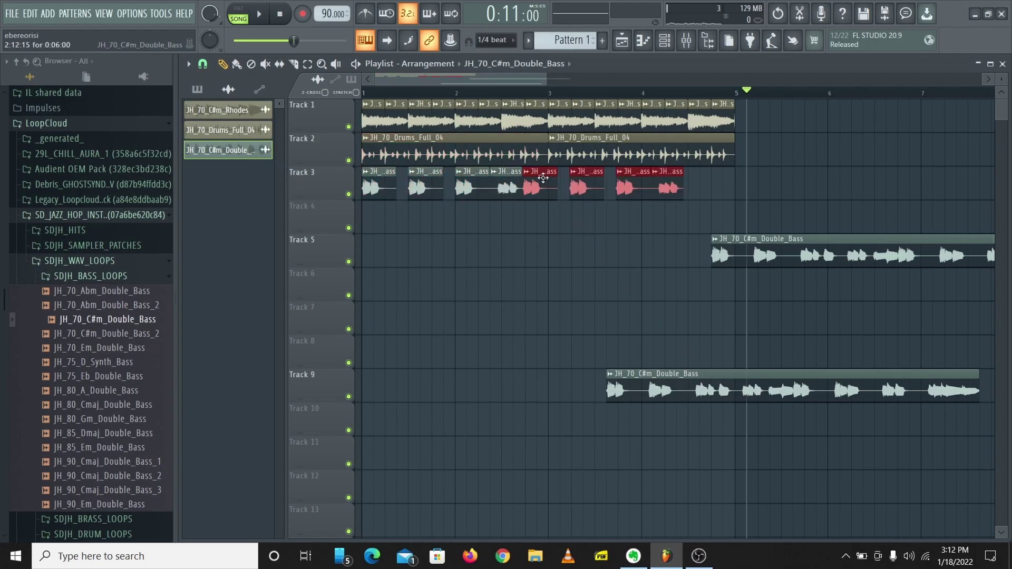
{"action": "left_click_drag", "start_coordinate": [536, 180], "coordinate": [553, 183]}
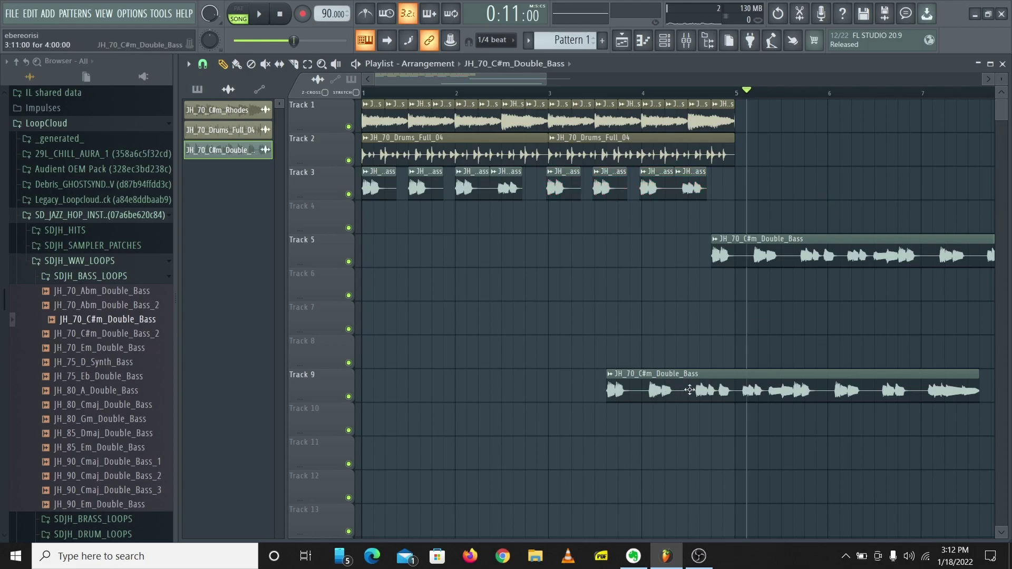
Trim the bass clip into a short chop on Track 4 near bar 3, and delete Track 5's long clip
{"action": "left_click_drag", "start_coordinate": [706, 389], "coordinate": [669, 232]}
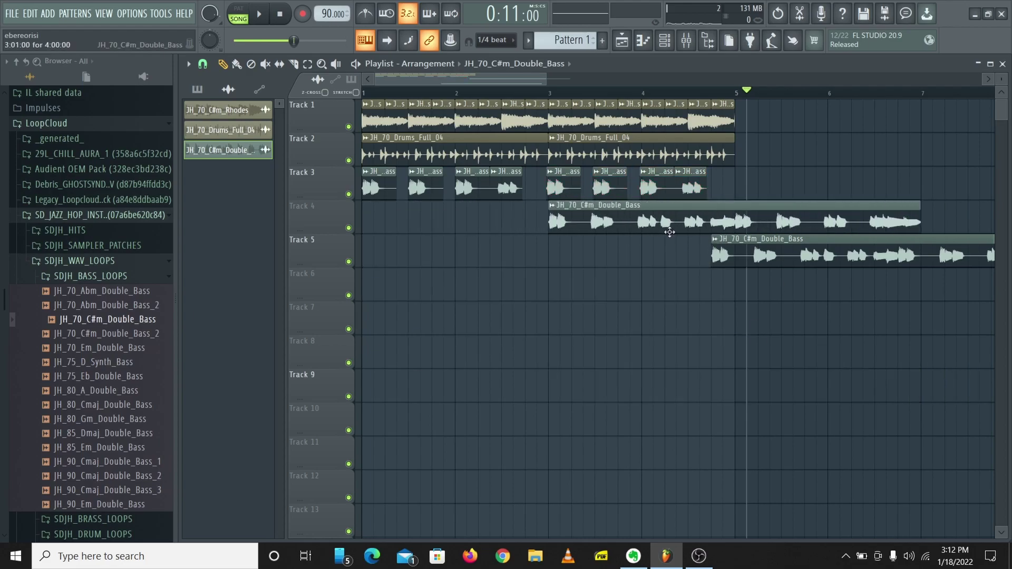
{"action": "left_click_drag", "start_coordinate": [669, 231], "coordinate": [746, 232]}
{"action": "left_click_drag", "start_coordinate": [618, 229], "coordinate": [642, 229]}
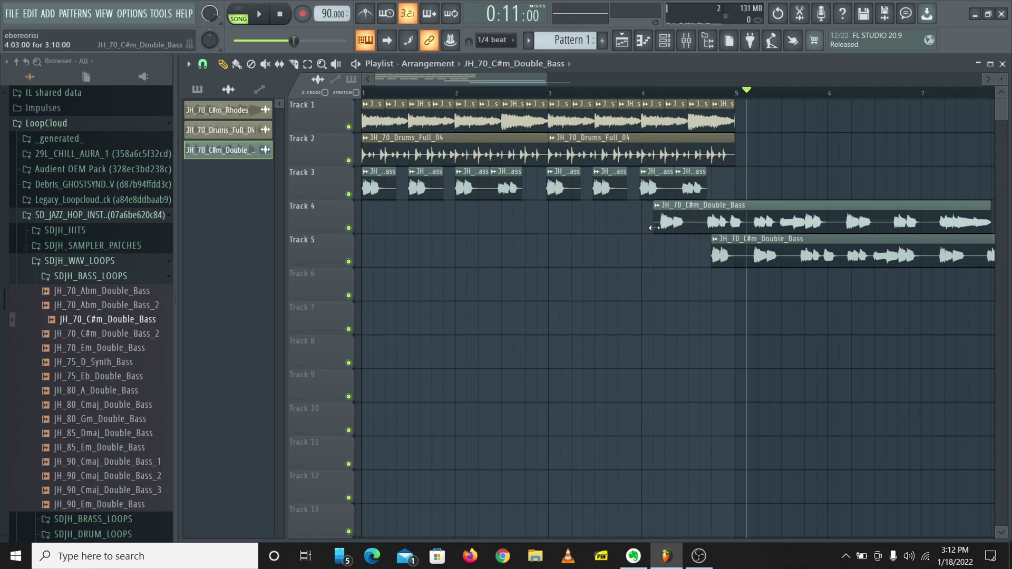
{"action": "left_click_drag", "start_coordinate": [988, 226], "coordinate": [706, 221]}
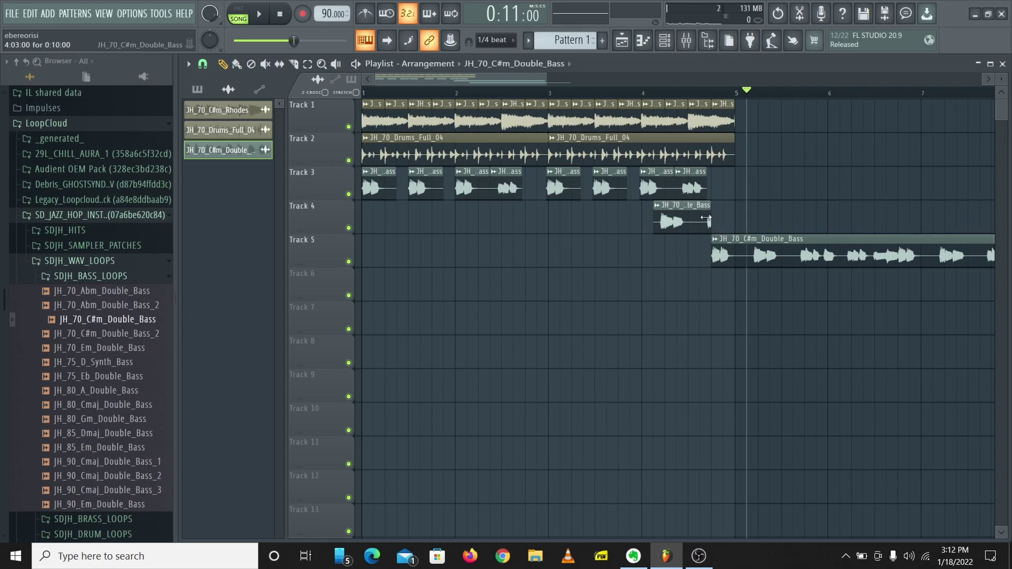
{"action": "right_click", "coordinate": [794, 257]}
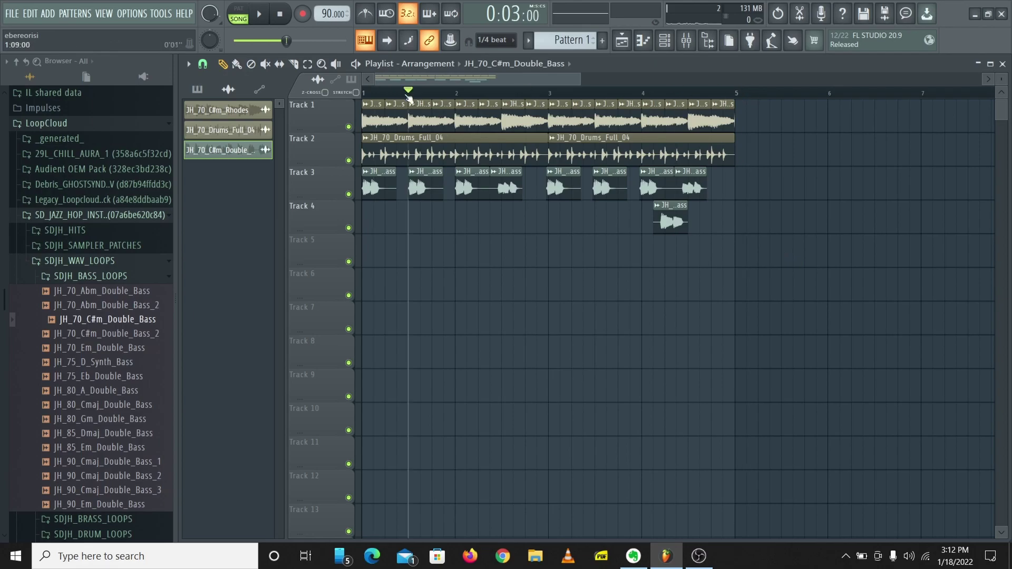
Play back the arrangement and shift the later chops right to start on bar 3
{"action": "key", "text": "space"}
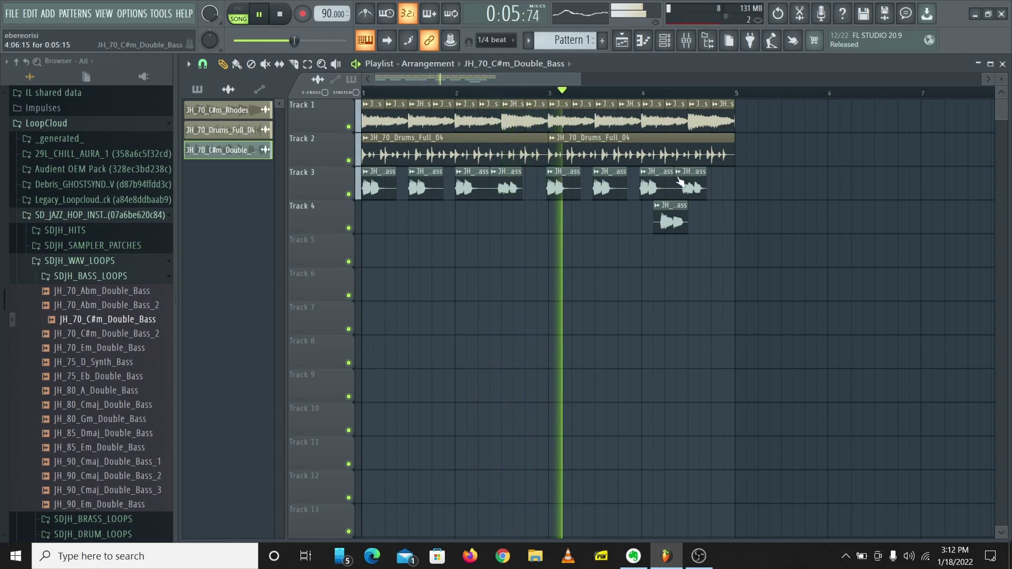
{"action": "scroll", "coordinate": [605, 168], "scroll_direction": "up", "scroll_amount": 3, "text": "ctrl"}
{"action": "key", "text": "space"}
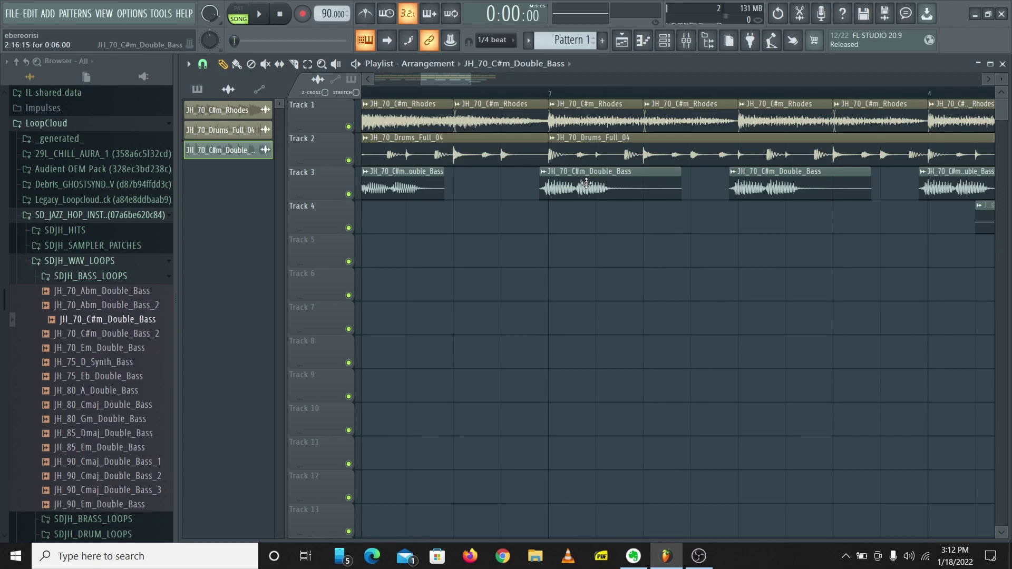
{"action": "scroll", "coordinate": [662, 97], "scroll_direction": "down", "scroll_amount": 3, "text": "ctrl"}
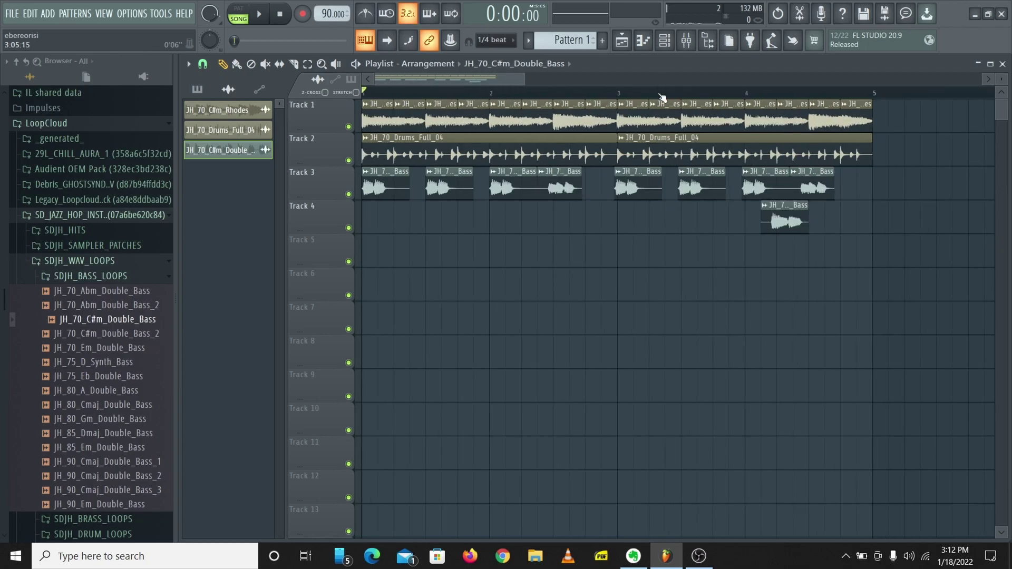
{"action": "mouse_move", "coordinate": [869, 297]}
{"action": "left_mouse_down", "text": "ctrl"}
{"action": "mouse_move", "coordinate": [621, 167]}
{"action": "mouse_move", "coordinate": [631, 191]}
{"action": "mouse_move", "coordinate": [560, 195]}
{"action": "left_mouse_up", "text": "ctrl"}
{"action": "scroll", "coordinate": [632, 107], "scroll_direction": "up", "scroll_amount": 3, "text": "ctrl"}
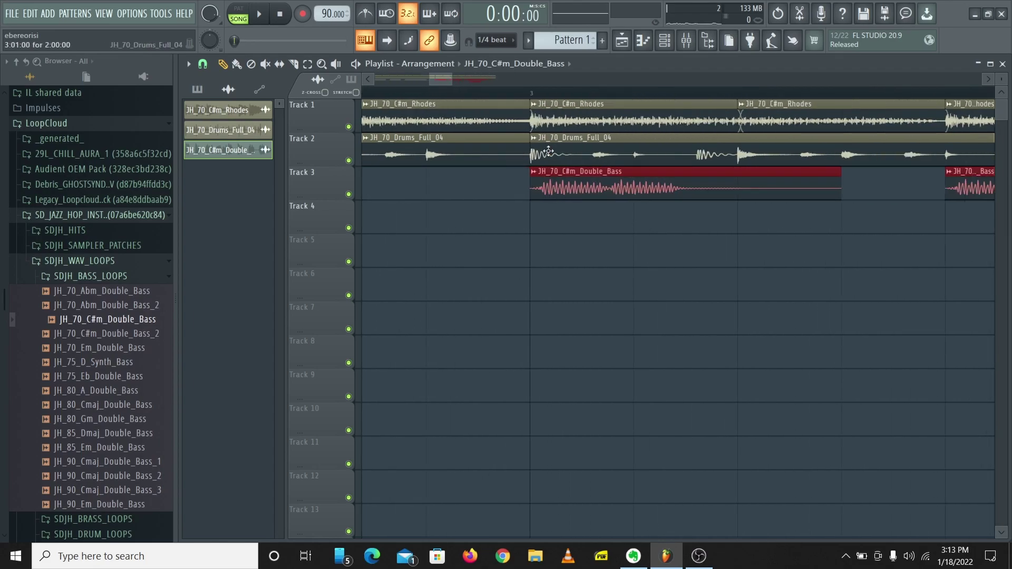
{"action": "scroll", "coordinate": [569, 237], "scroll_direction": "down", "scroll_amount": 5, "text": "ctrl"}
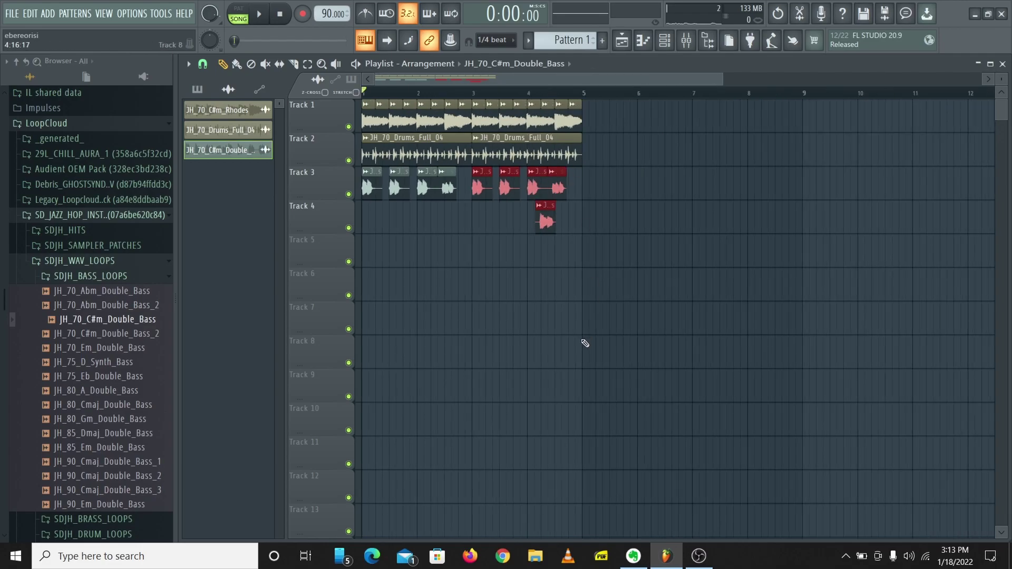
Check the drum clip settings, trim the final Track 3/4 chops near bar 4, and play
{"action": "key", "text": "space"}
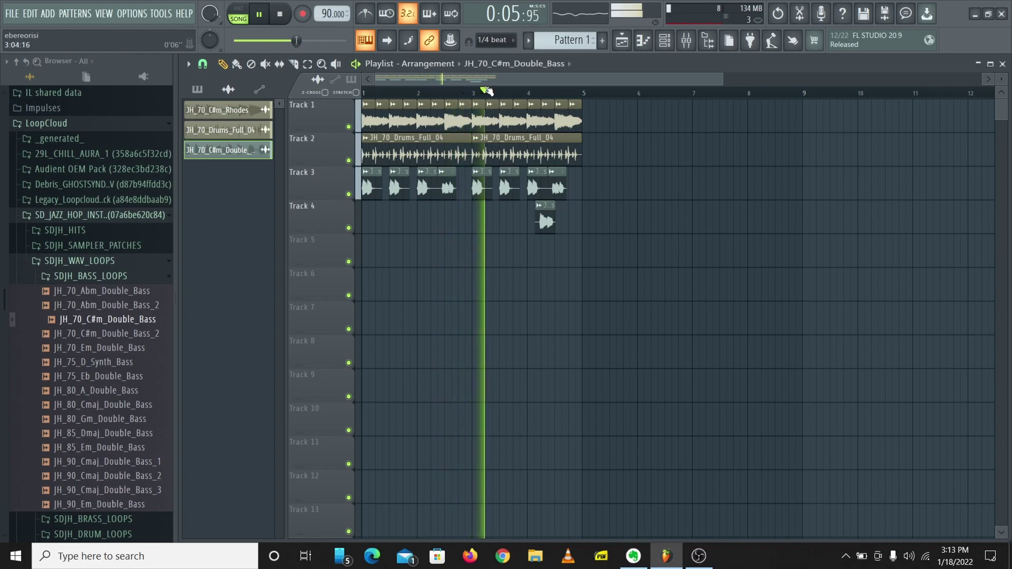
{"action": "double_click", "coordinate": [411, 140]}
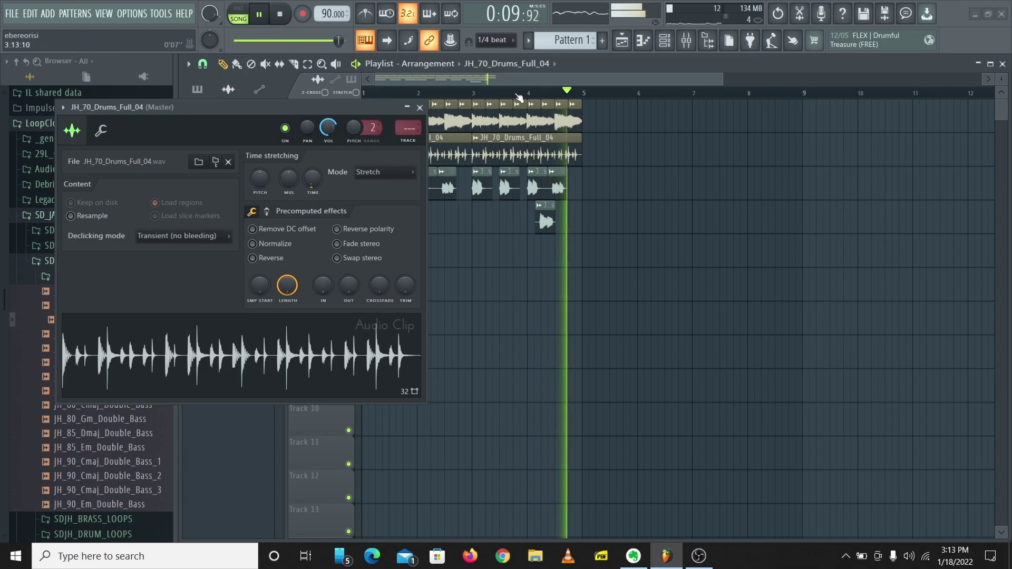
{"action": "key", "text": "space"}
{"action": "left_click", "coordinate": [419, 108]}
{"action": "left_click", "coordinate": [526, 93]}
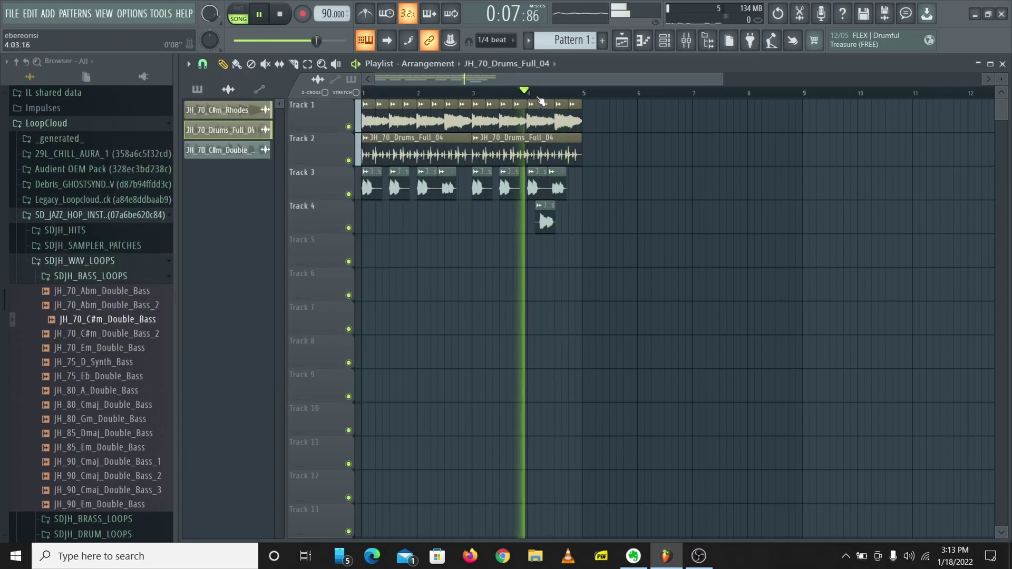
{"action": "scroll", "coordinate": [540, 214], "scroll_direction": "up", "scroll_amount": 3}
{"action": "left_click", "coordinate": [637, 186]}
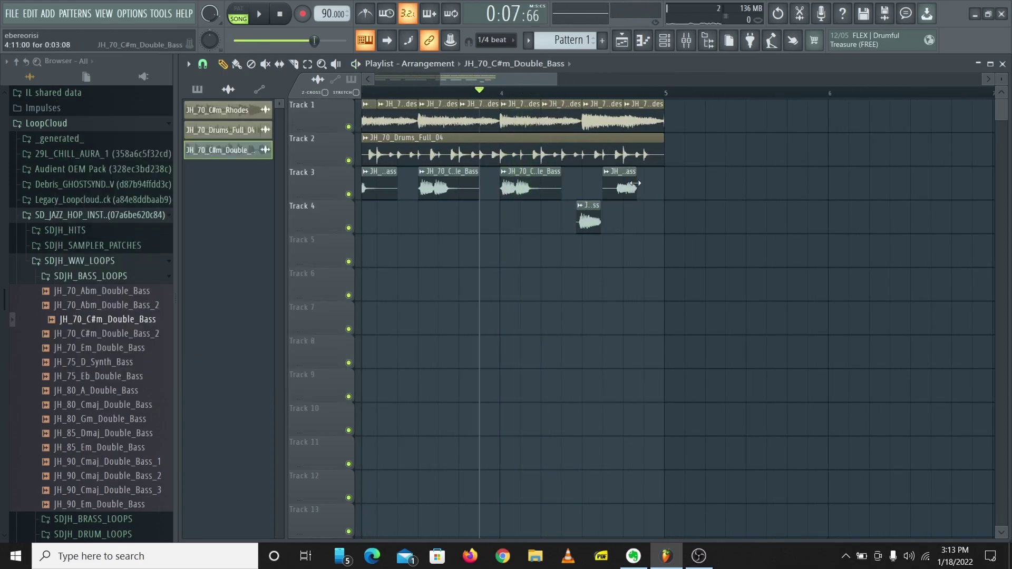
{"action": "key", "text": "space"}
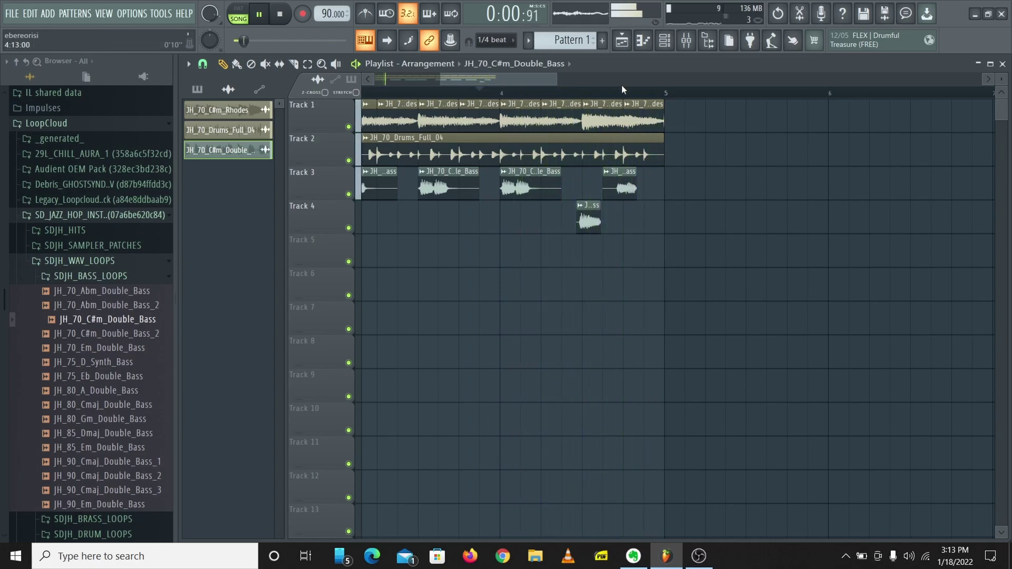
{"action": "scroll", "coordinate": [600, 96], "scroll_direction": "down", "scroll_amount": 2}
{"action": "scroll", "coordinate": [553, 109], "scroll_direction": "down", "scroll_amount": 2}
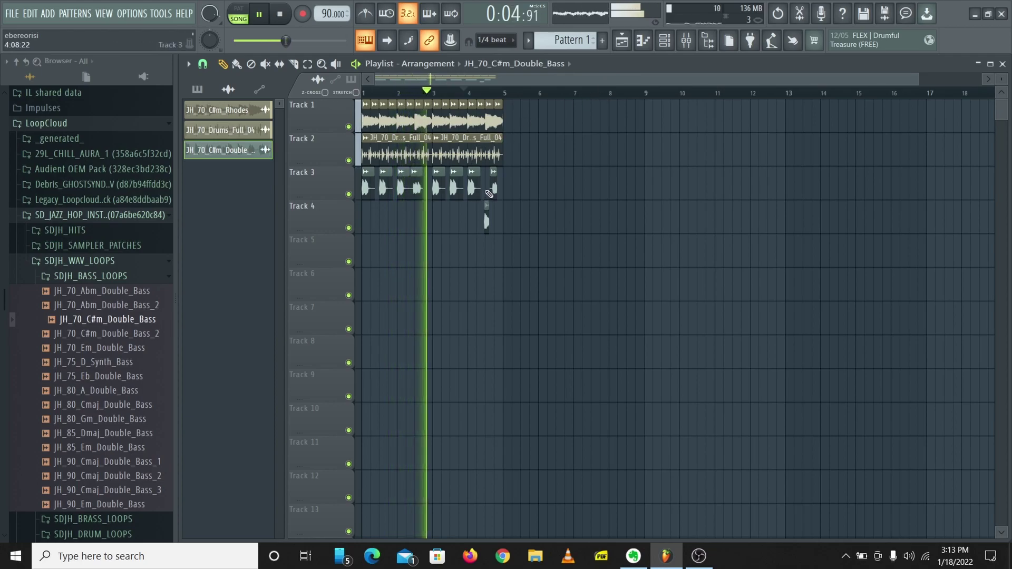
{"action": "left_click_drag", "start_coordinate": [414, 187], "coordinate": [383, 252]}
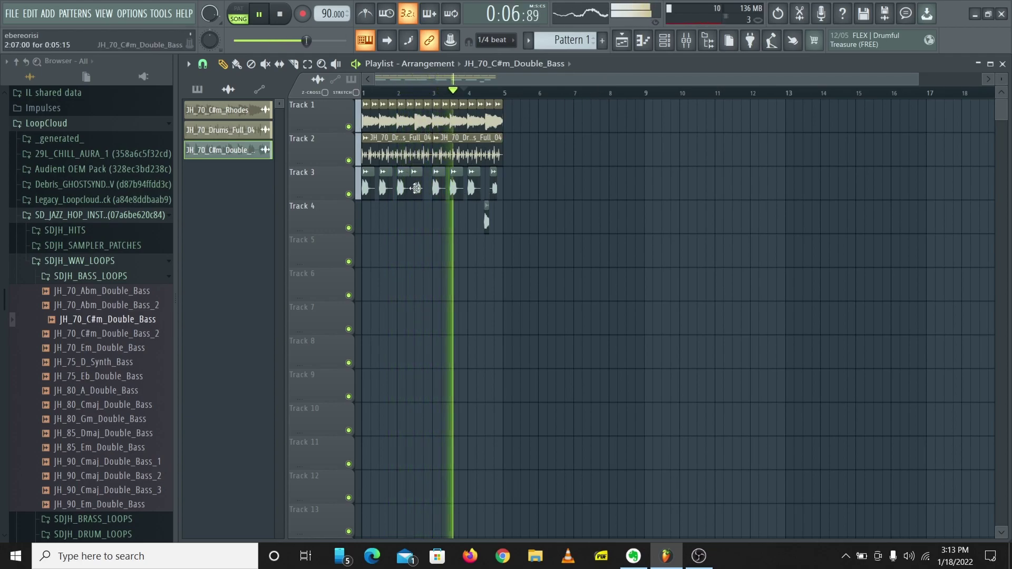
Extend then shorten the Track 5 bass clip, settling the shortened piece on Track 5 near bar 4
{"action": "key", "text": "space"}
{"action": "scroll", "coordinate": [410, 249], "scroll_direction": "up", "scroll_amount": 2}
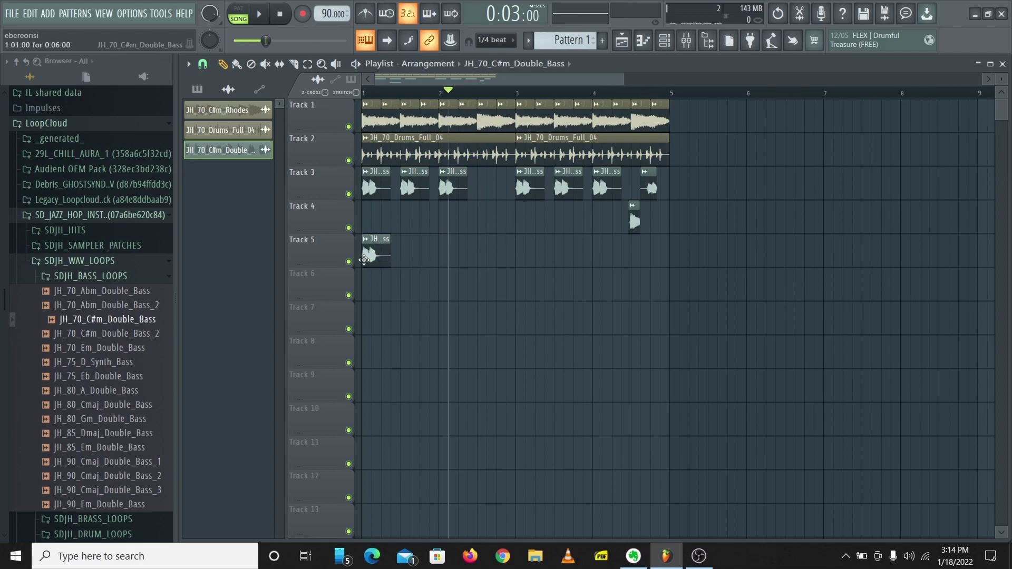
{"action": "left_click_drag", "start_coordinate": [388, 258], "coordinate": [795, 258]}
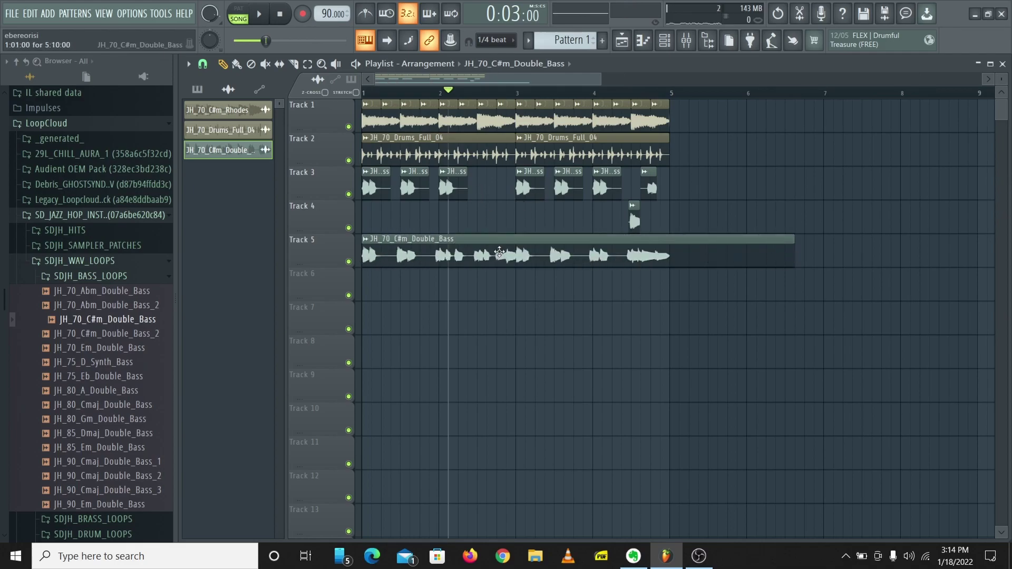
{"action": "key", "text": "space"}
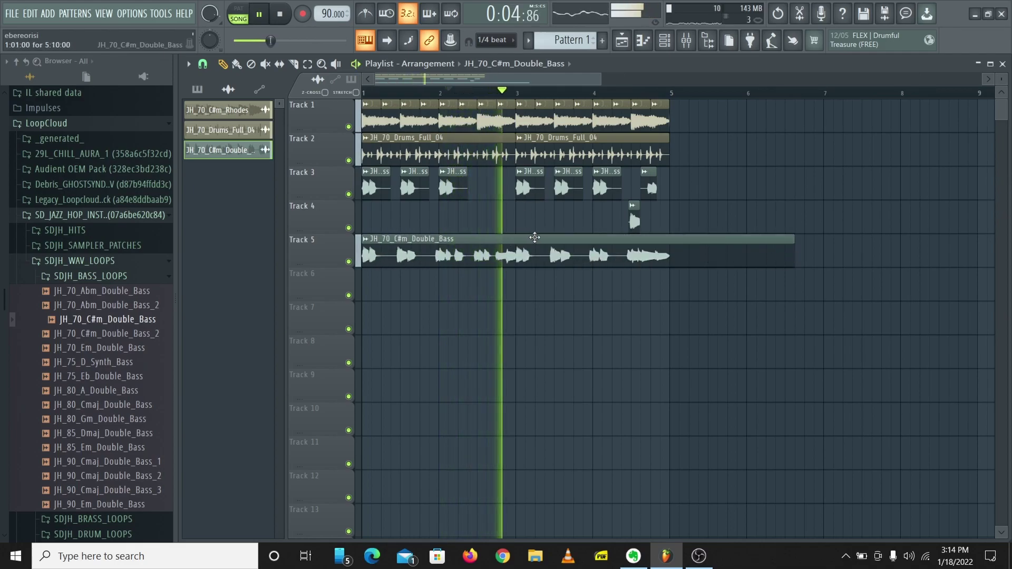
{"action": "key", "text": "space"}
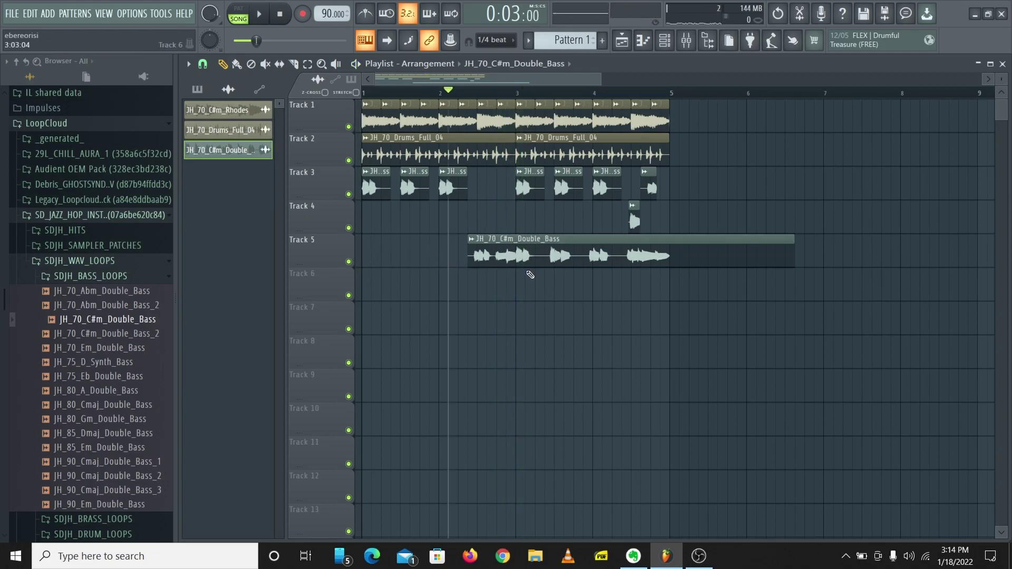
{"action": "left_click_drag", "start_coordinate": [789, 253], "coordinate": [609, 255]}
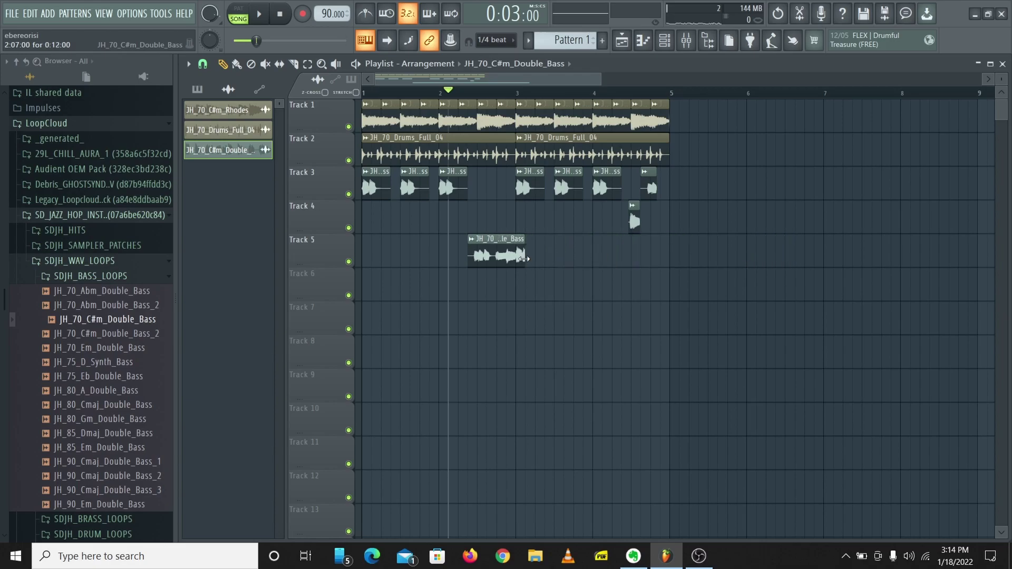
{"action": "key", "text": "space"}
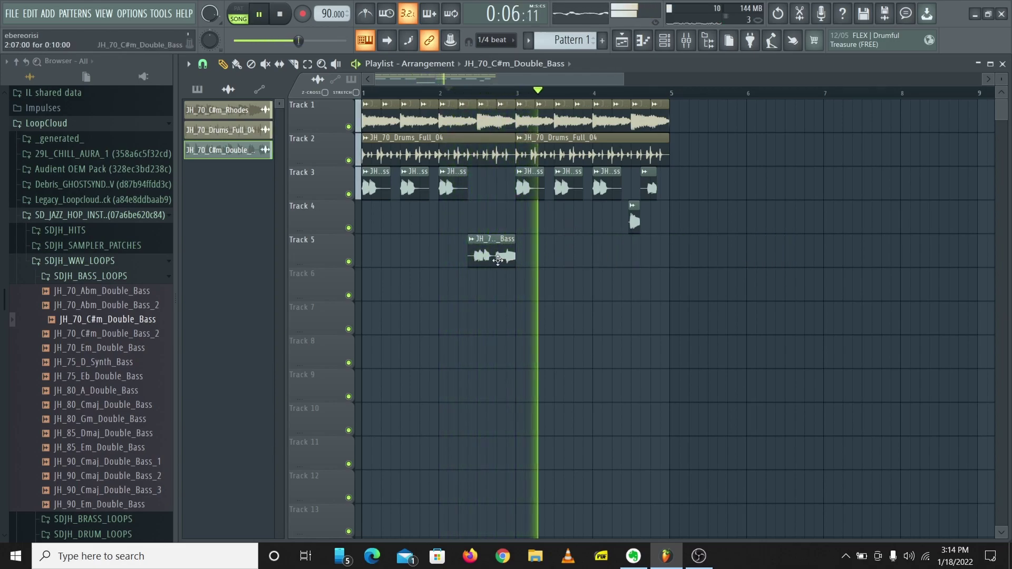
{"action": "left_click_drag", "start_coordinate": [494, 253], "coordinate": [494, 185]}
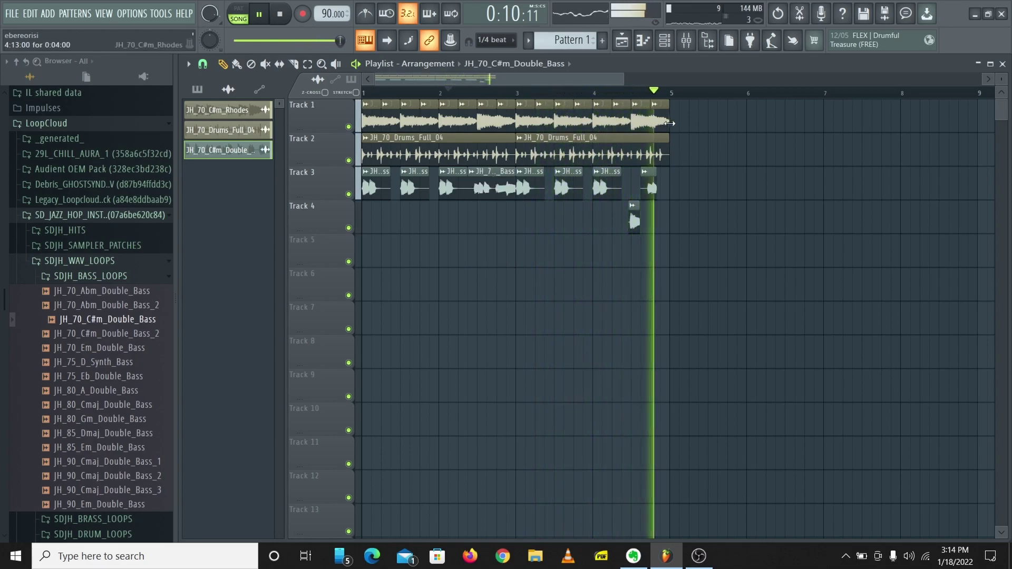
{"action": "left_click_drag", "start_coordinate": [497, 188], "coordinate": [496, 264]}
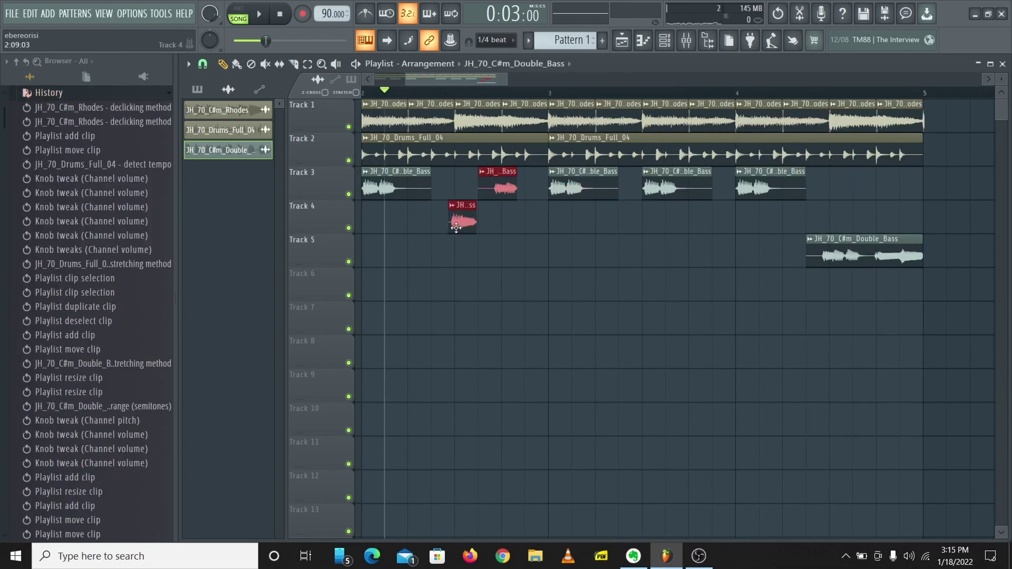
Move the Track 5 bass piece and small Track 4 clip onto Track 3 during playback
{"action": "key", "text": "space"}
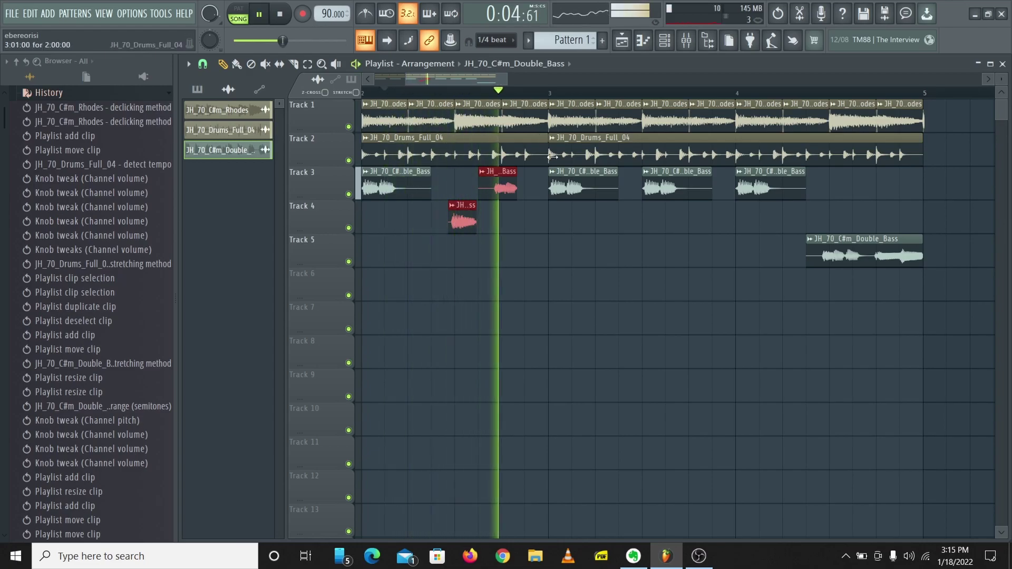
{"action": "scroll", "coordinate": [587, 248], "scroll_direction": "down", "scroll_amount": 4}
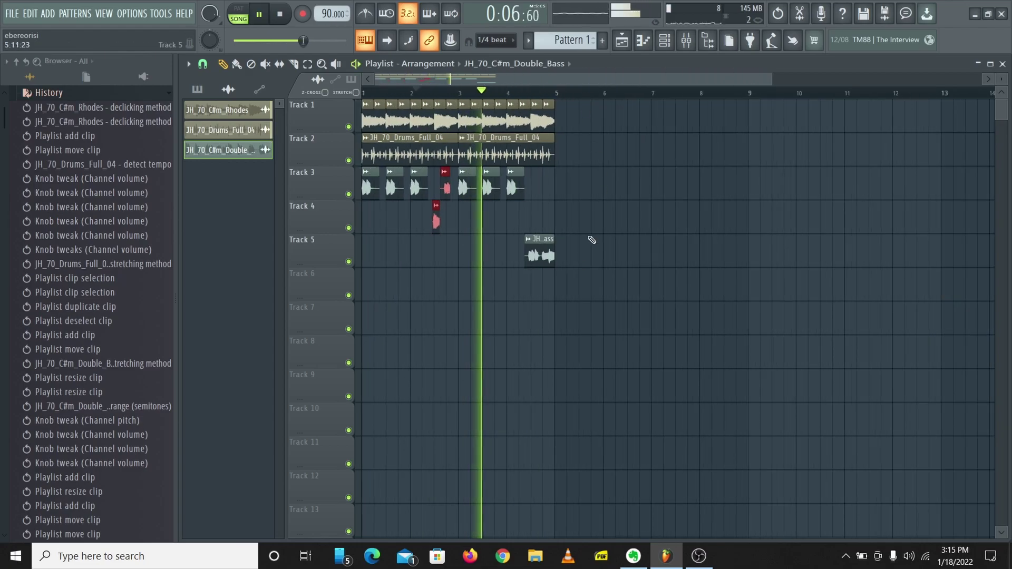
{"action": "left_click_drag", "start_coordinate": [546, 243], "coordinate": [546, 176]}
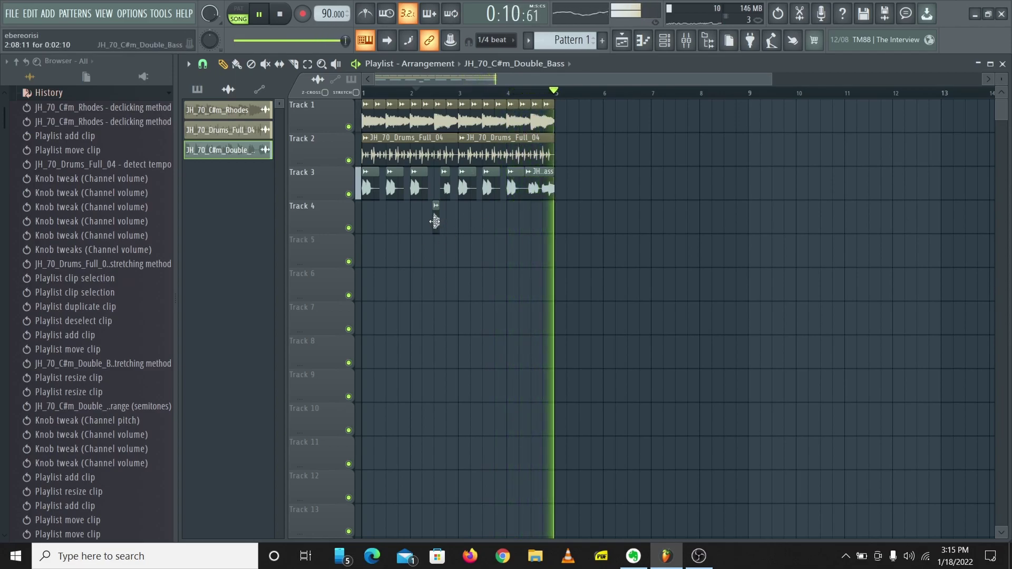
{"action": "left_click_drag", "start_coordinate": [435, 215], "coordinate": [437, 182]}
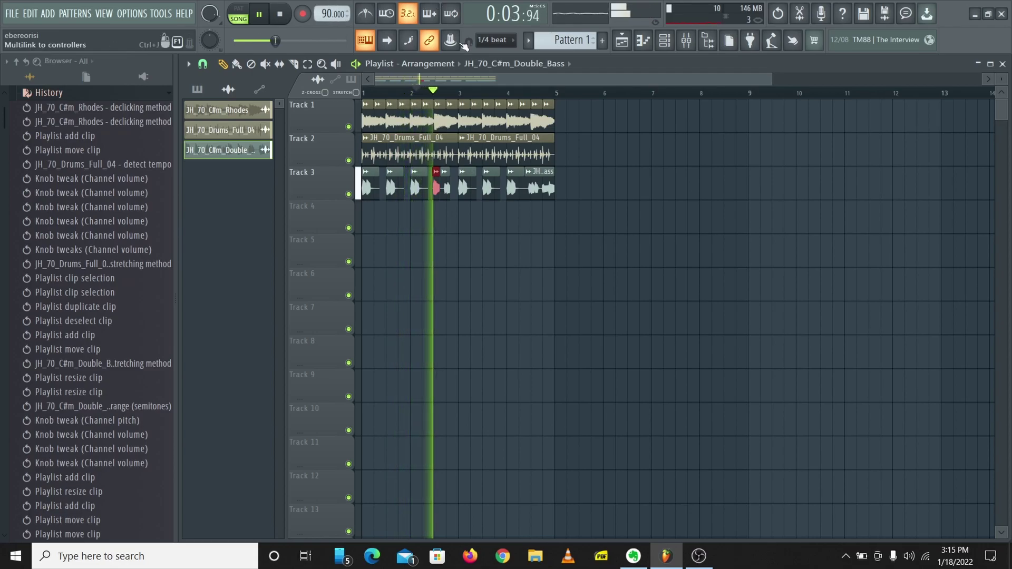
{"action": "double_click", "coordinate": [417, 117]}
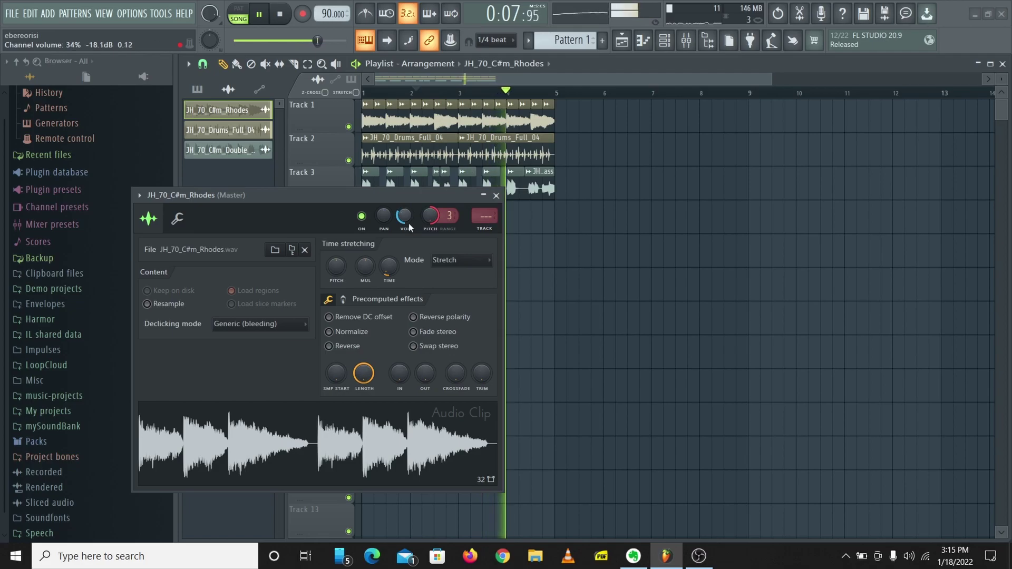
{"action": "left_click", "coordinate": [496, 194]}
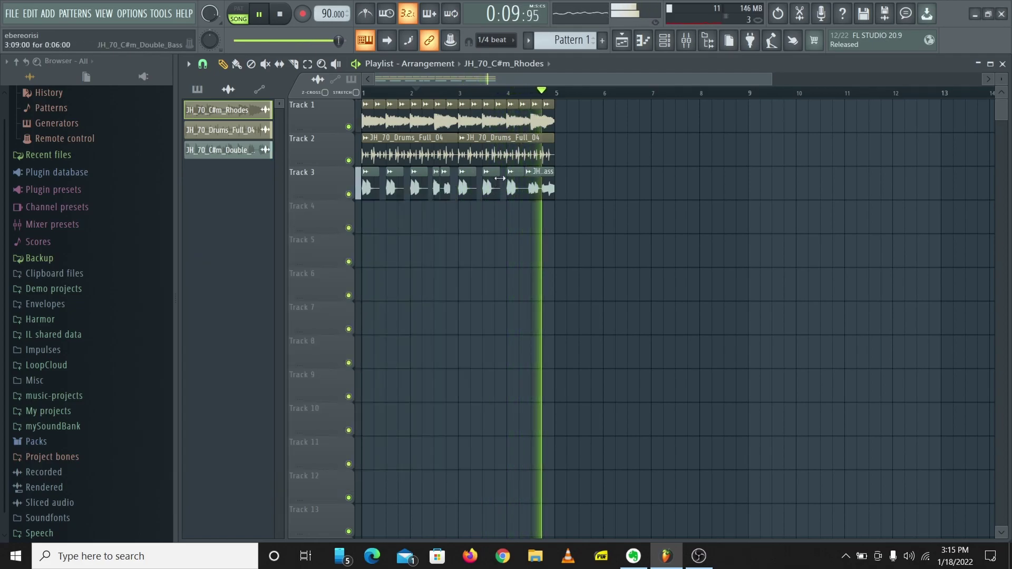
{"action": "key", "text": "space"}
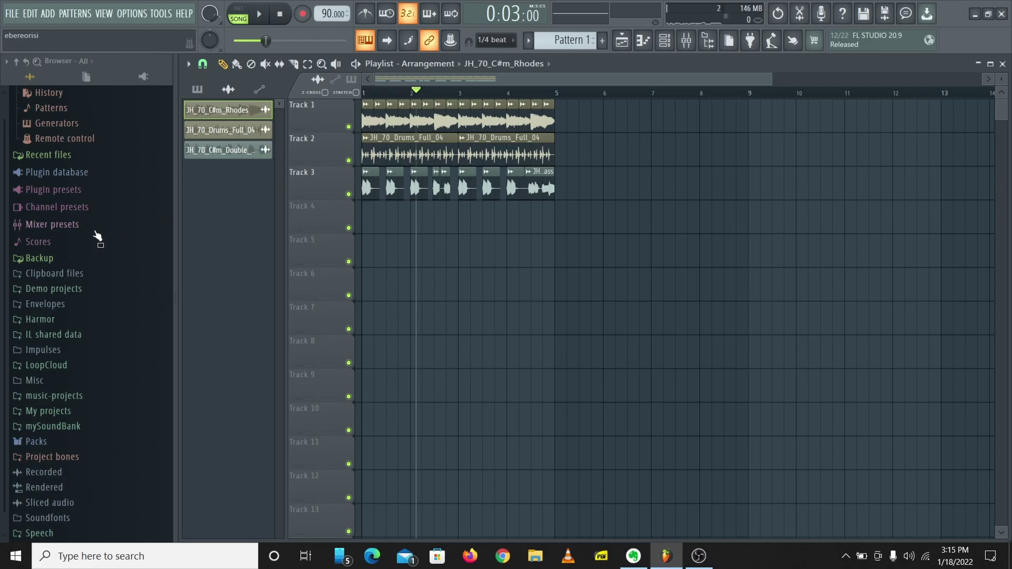
{"action": "scroll", "coordinate": [97, 237], "scroll_direction": "up", "scroll_amount": 1}
{"action": "scroll", "coordinate": [99, 270], "scroll_direction": "down", "scroll_amount": 1}
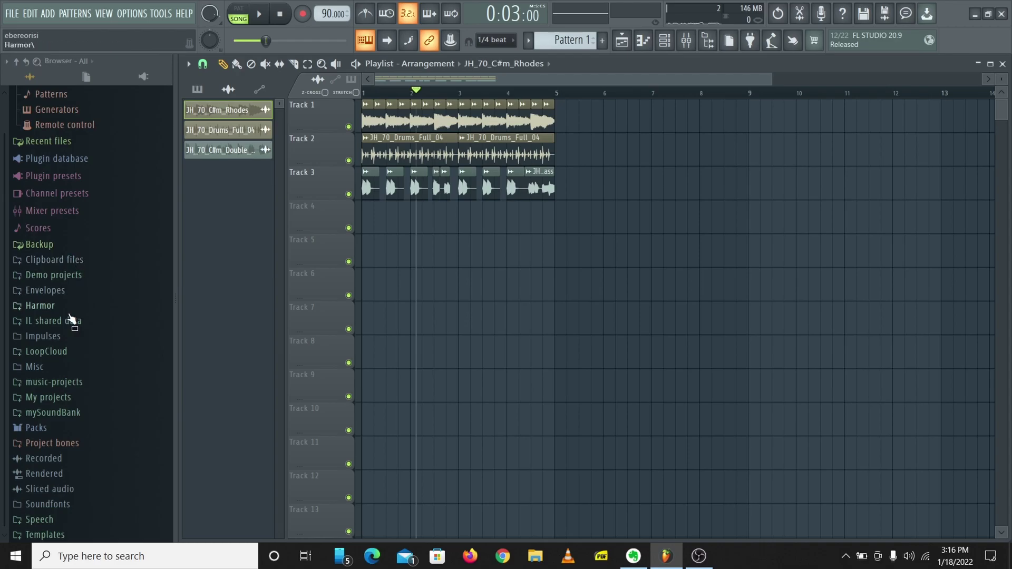
Open Audient OEM Pack > WAV_LOOPS > VOCAL_LOOPS and preview the Hiiiigh_Vox and Alright_Vox samples
{"action": "left_click", "coordinate": [48, 351]}
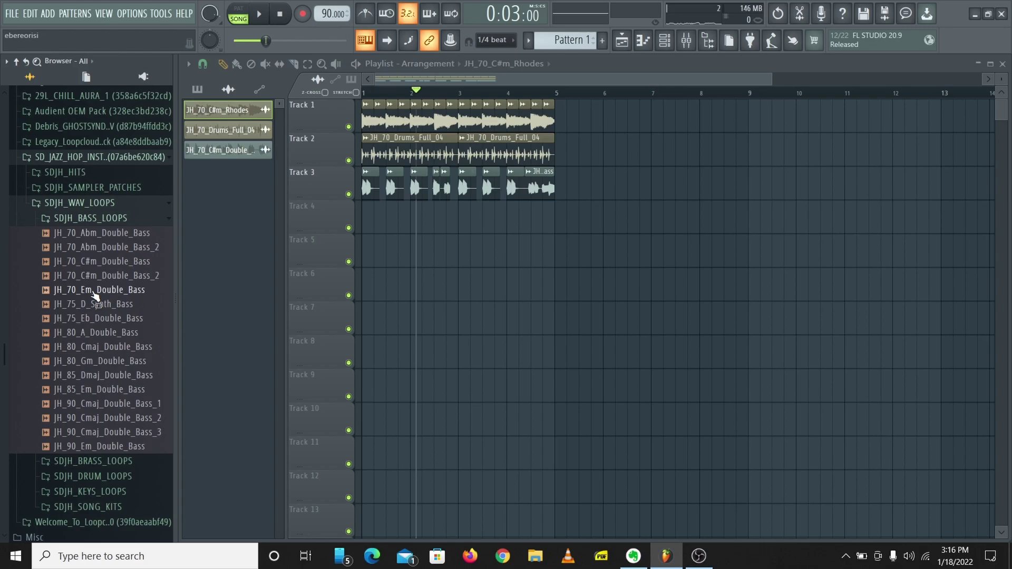
{"action": "left_click", "coordinate": [119, 221]}
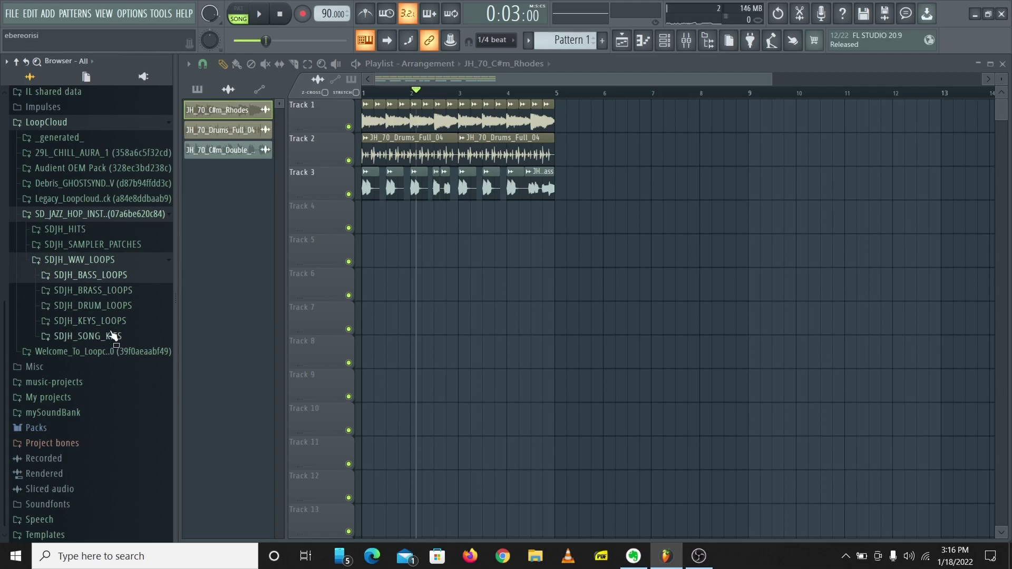
{"action": "left_click", "coordinate": [112, 336]}
{"action": "scroll", "coordinate": [115, 333], "scroll_direction": "down", "scroll_amount": 1}
{"action": "scroll", "coordinate": [117, 317], "scroll_direction": "down", "scroll_amount": 3}
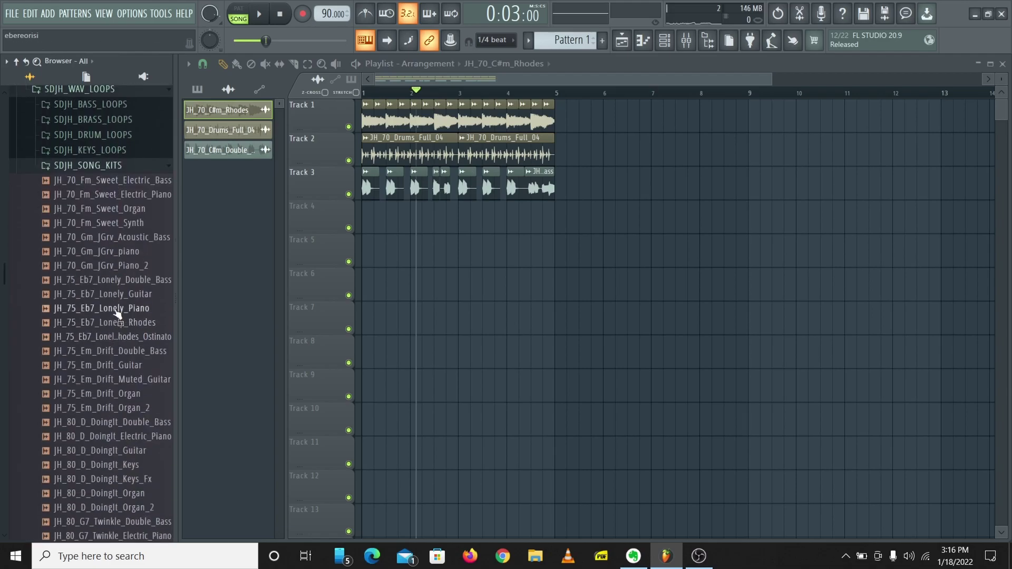
{"action": "scroll", "coordinate": [119, 277], "scroll_direction": "up", "scroll_amount": 7}
{"action": "scroll", "coordinate": [111, 333], "scroll_direction": "down", "scroll_amount": 12}
{"action": "scroll", "coordinate": [103, 356], "scroll_direction": "down", "scroll_amount": 3}
{"action": "scroll", "coordinate": [100, 364], "scroll_direction": "up", "scroll_amount": 4}
{"action": "scroll", "coordinate": [100, 360], "scroll_direction": "up", "scroll_amount": 4}
{"action": "scroll", "coordinate": [100, 411], "scroll_direction": "up", "scroll_amount": 2}
{"action": "left_click", "coordinate": [101, 424]}
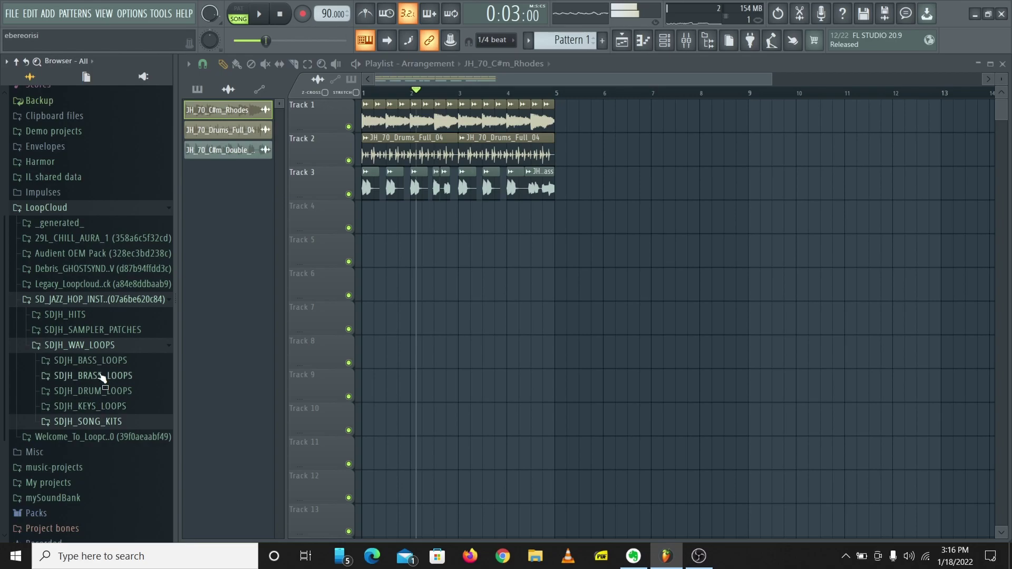
{"action": "left_click", "coordinate": [110, 346]}
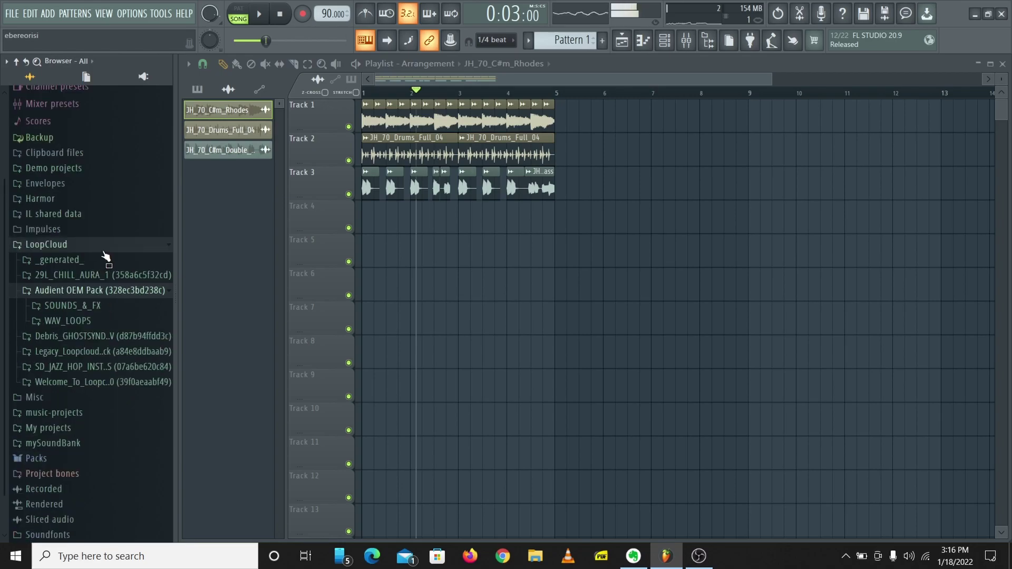
{"action": "left_click", "coordinate": [96, 321]}
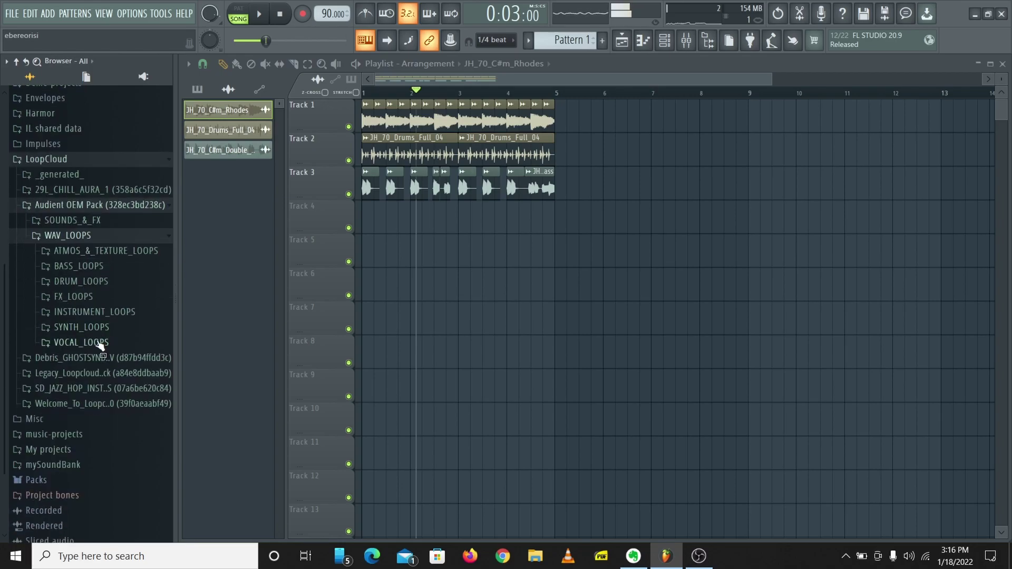
{"action": "left_click", "coordinate": [81, 343]}
{"action": "left_click", "coordinate": [104, 388]}
{"action": "scroll", "coordinate": [111, 316], "scroll_direction": "down", "scroll_amount": 3}
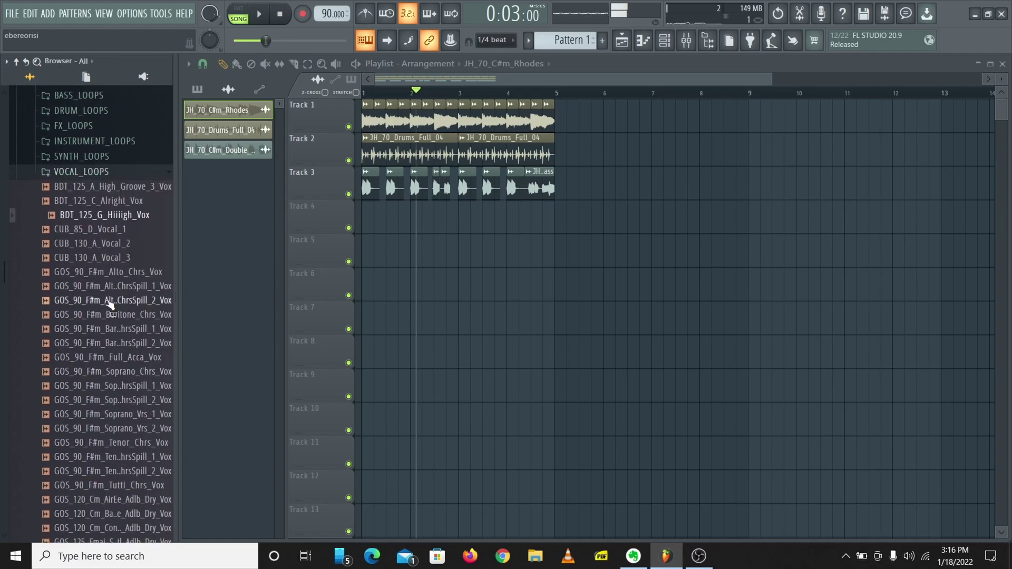
{"action": "left_click", "coordinate": [110, 202]}
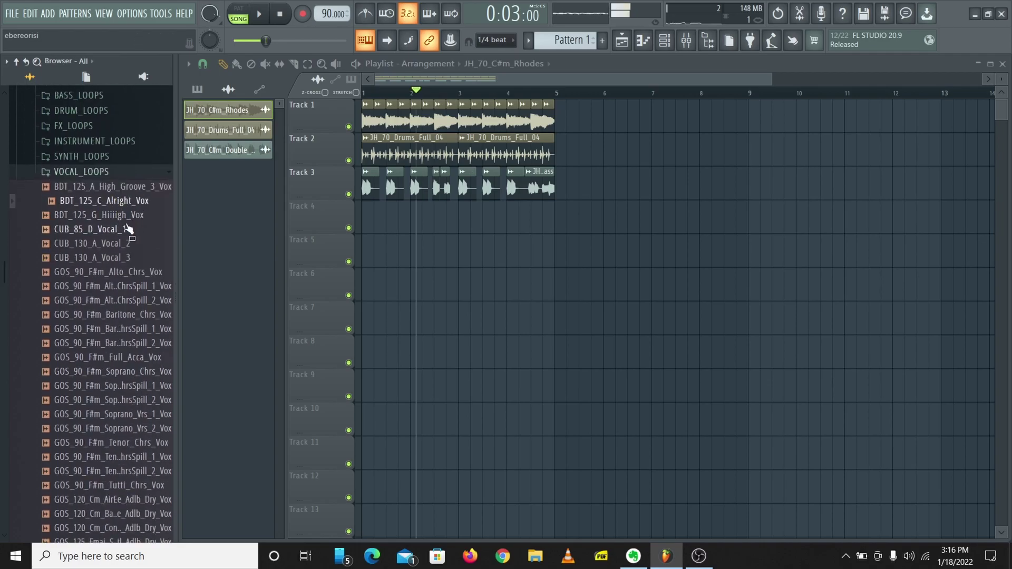
Place BDT_125_G_Hiiiigh_Vox on Track 4 and bring up the clip's options menu
{"action": "mouse_move", "coordinate": [103, 214]}
{"action": "left_mouse_down"}
{"action": "mouse_move", "coordinate": [584, 243]}
{"action": "mouse_move", "coordinate": [471, 208]}
{"action": "left_mouse_up"}
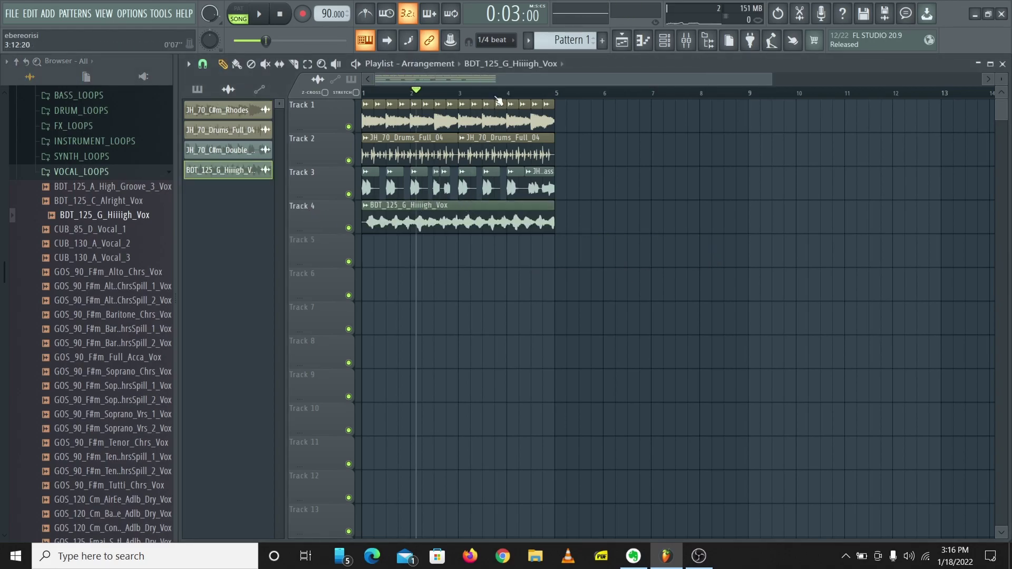
{"action": "scroll", "coordinate": [540, 93], "scroll_direction": "up", "scroll_amount": 5}
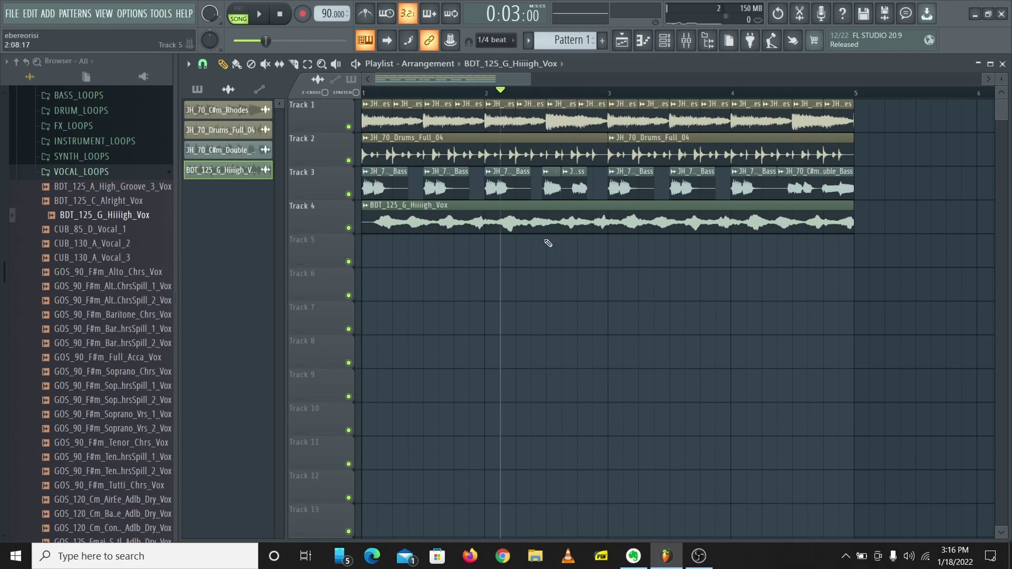
{"action": "right_click", "coordinate": [364, 206]}
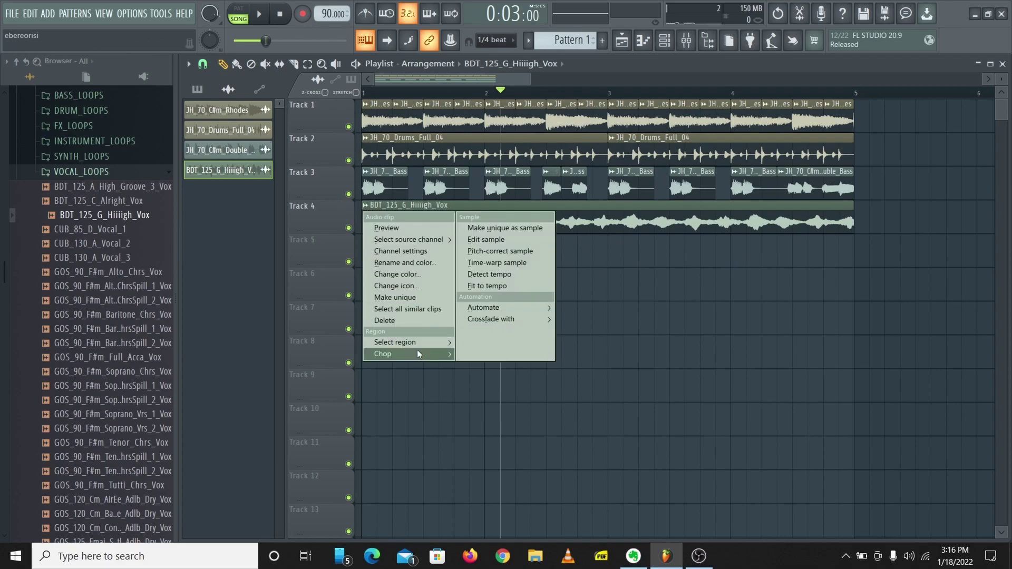
{"action": "mouse_move", "coordinate": [481, 461]}
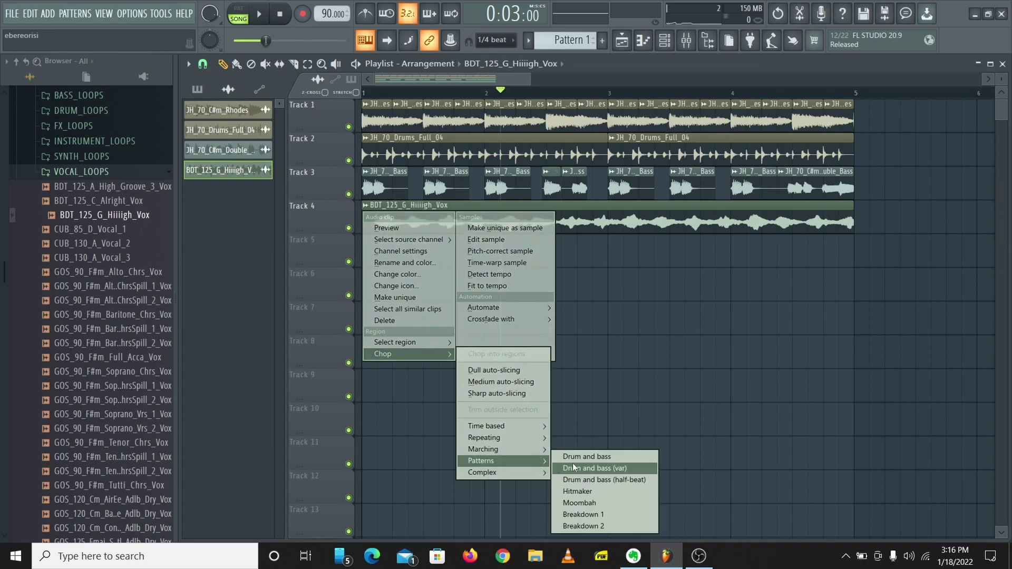
Apply the Drum and bass chop pattern, set vocal volume to 20%, and preview from the start
{"action": "left_click", "coordinate": [598, 492]}
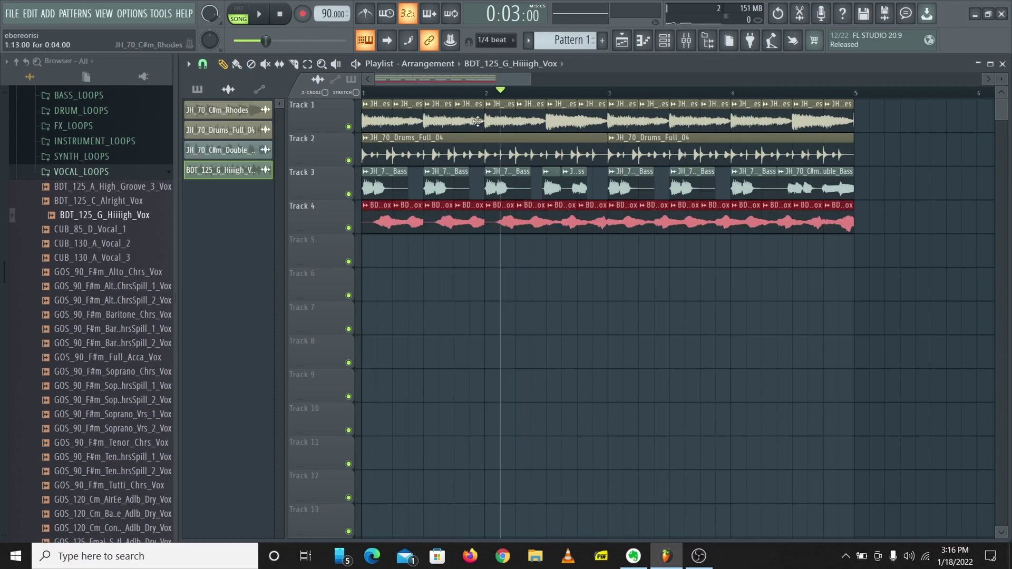
{"action": "key", "text": "Home"}
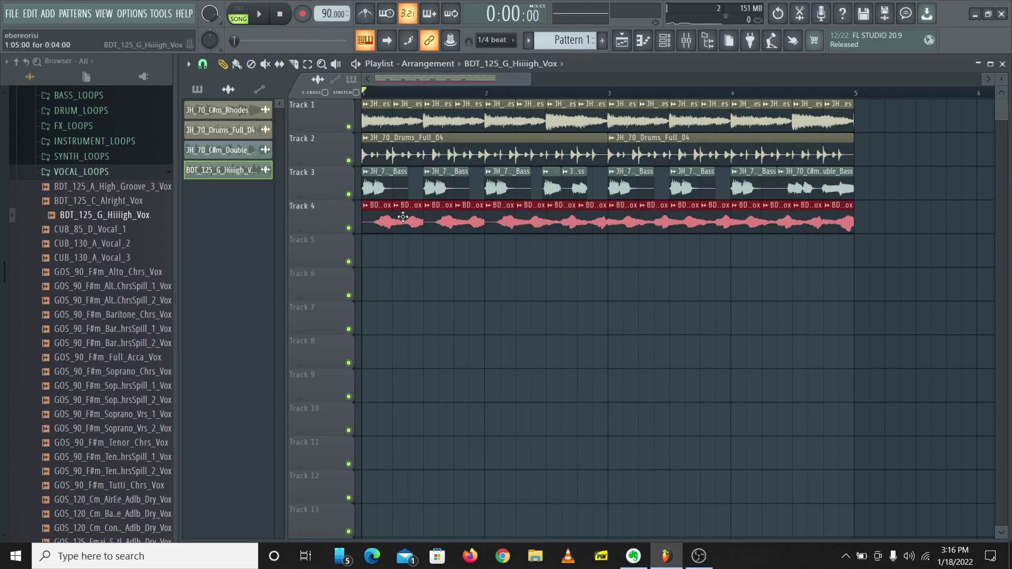
{"action": "double_click", "coordinate": [403, 217]}
{"action": "left_click_drag", "start_coordinate": [364, 163], "coordinate": [364, 164]}
{"action": "key", "text": "space"}
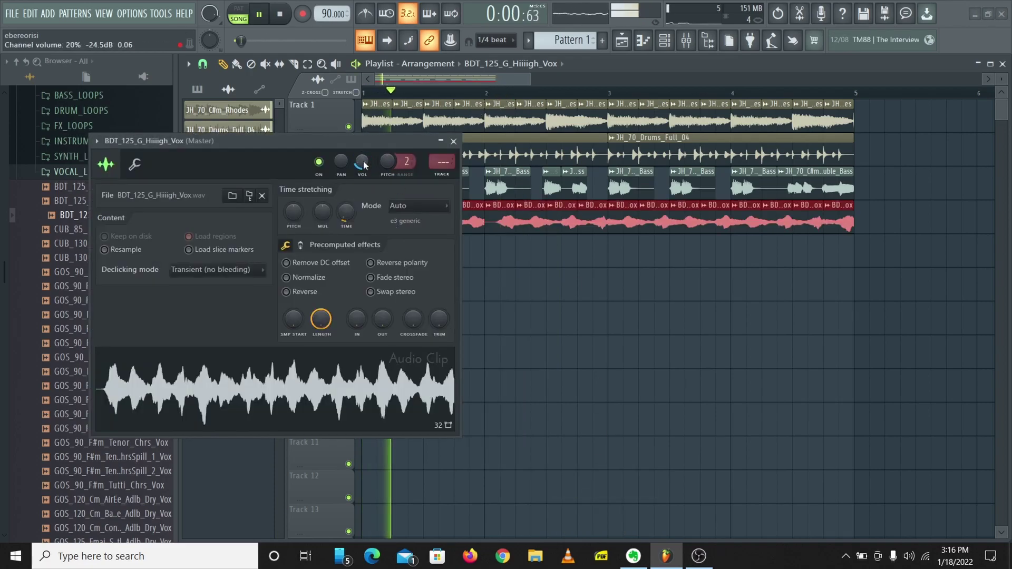
{"action": "key", "text": "space"}
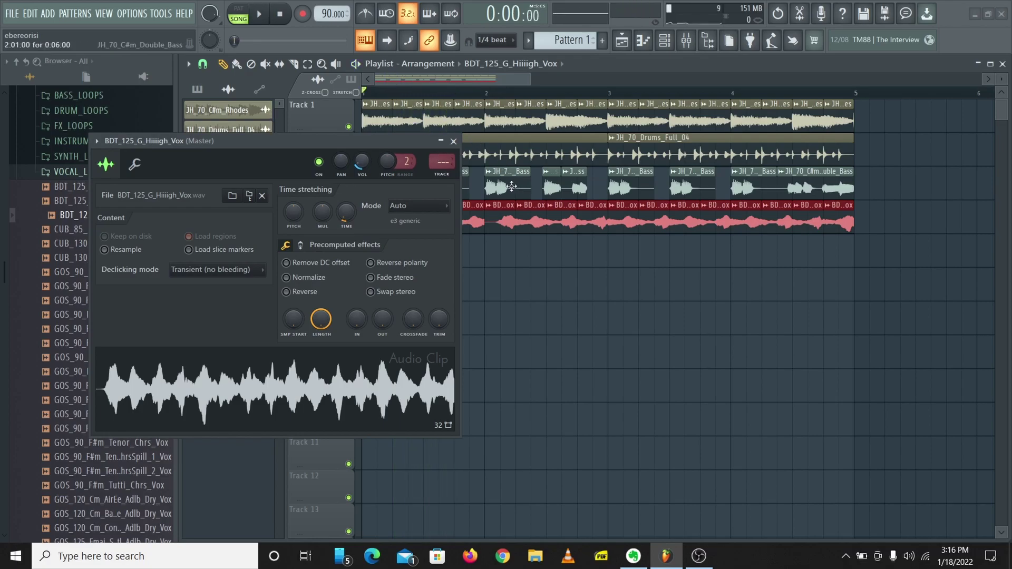
{"action": "left_click", "coordinate": [452, 141]}
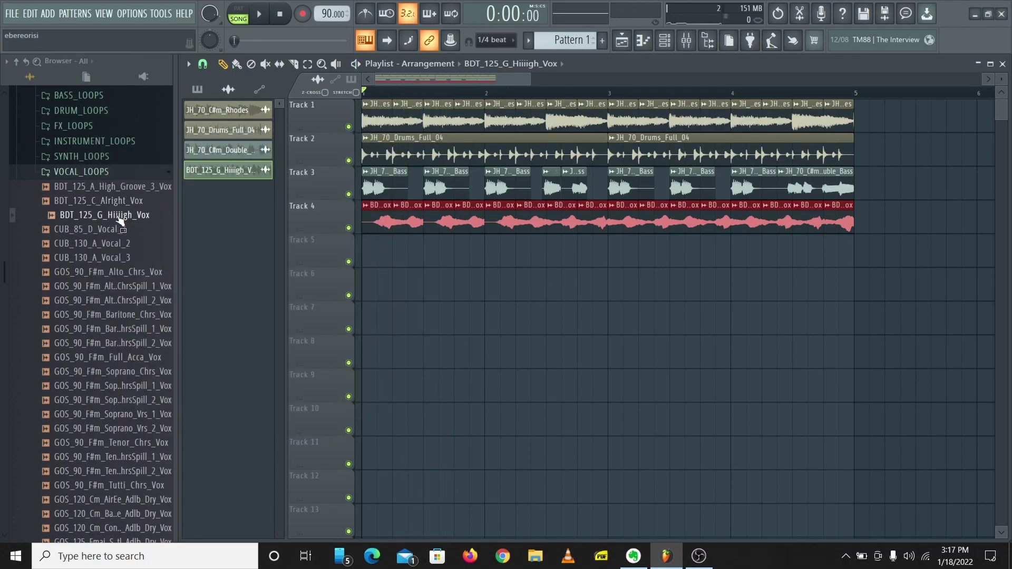
{"action": "scroll", "coordinate": [418, 91], "scroll_direction": "up", "scroll_amount": 3}
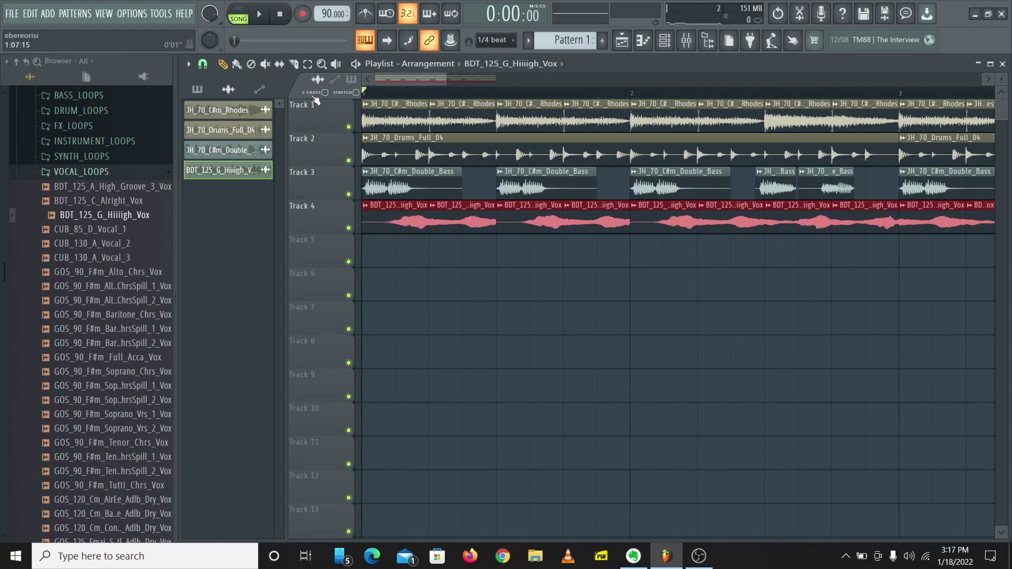
{"action": "scroll", "coordinate": [461, 97], "scroll_direction": "up", "scroll_amount": 2}
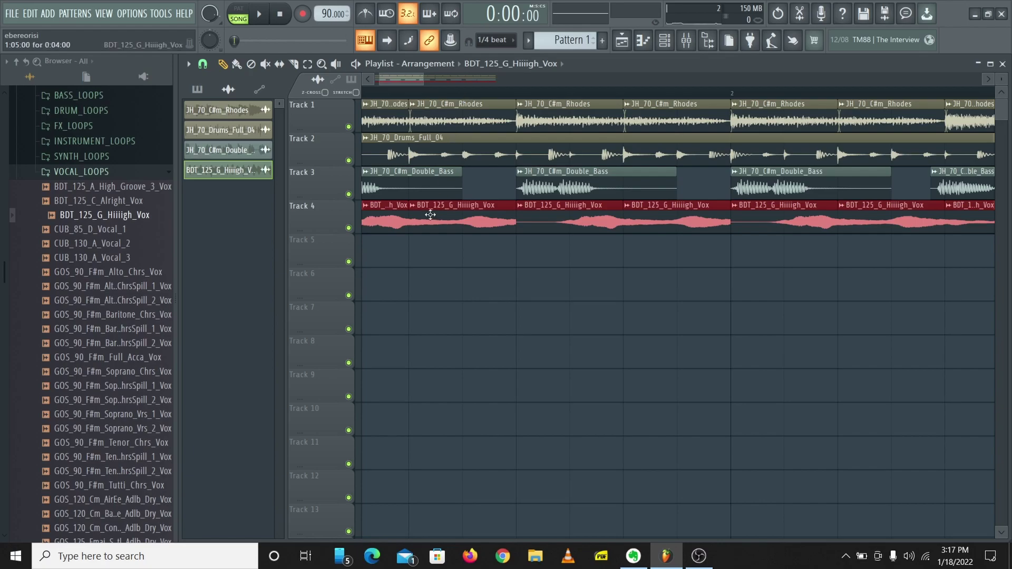
{"action": "left_click_drag", "start_coordinate": [415, 83], "coordinate": [368, 79]}
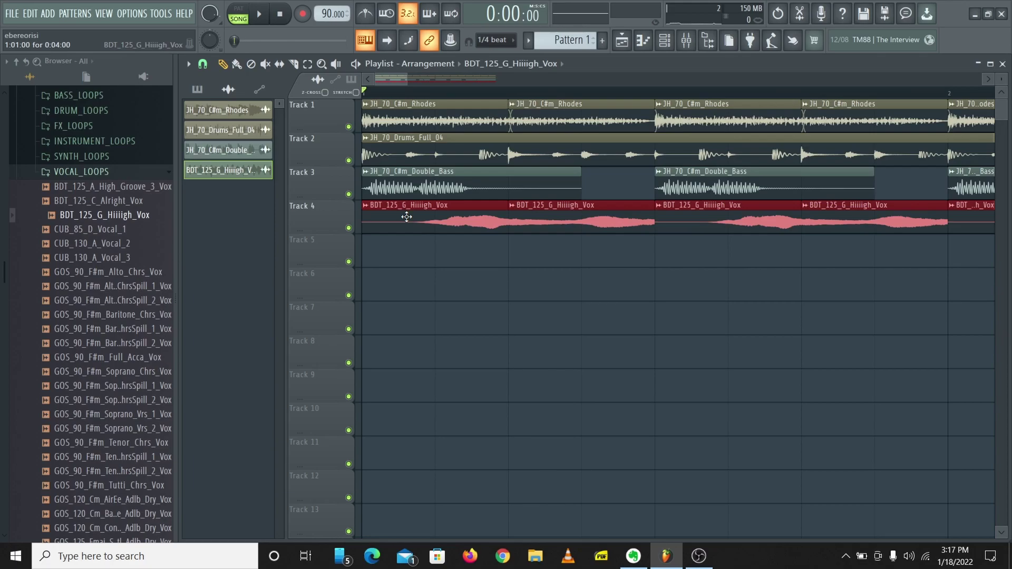
Set the vocal clip's time-stretching mode to Stretch and preview the arrangement
{"action": "double_click", "coordinate": [428, 218]}
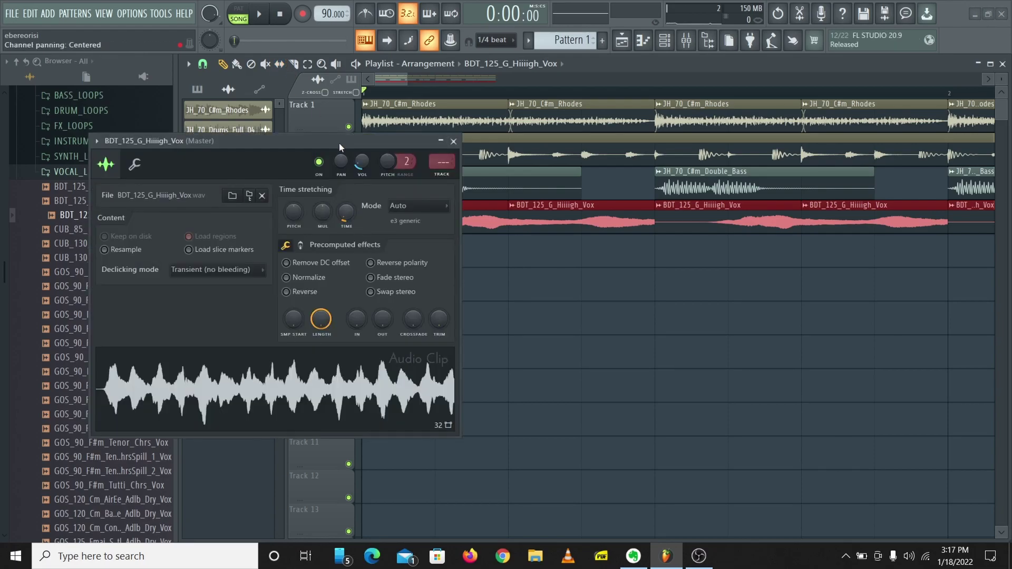
{"action": "left_click", "coordinate": [407, 208]}
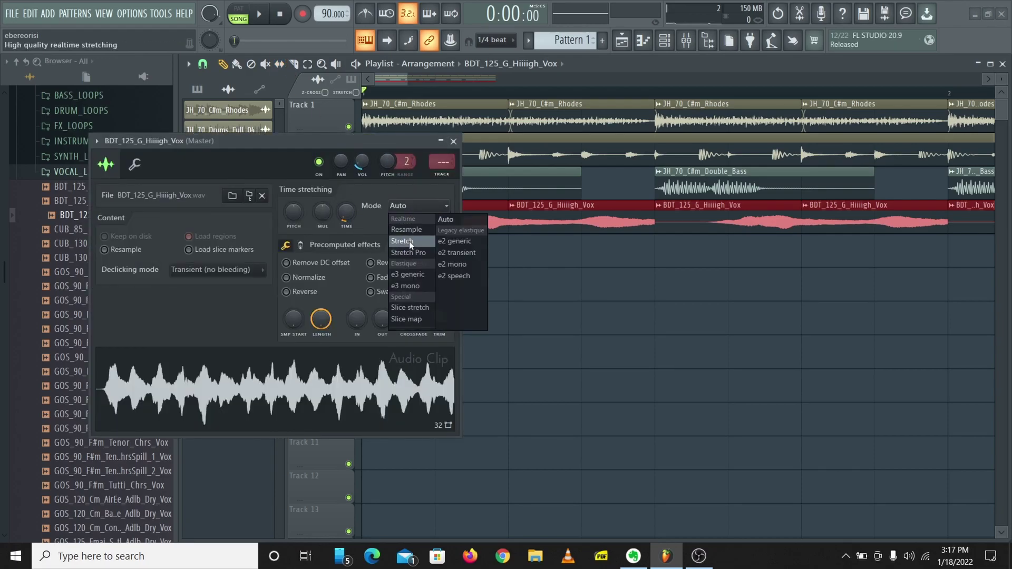
{"action": "left_click", "coordinate": [409, 241]}
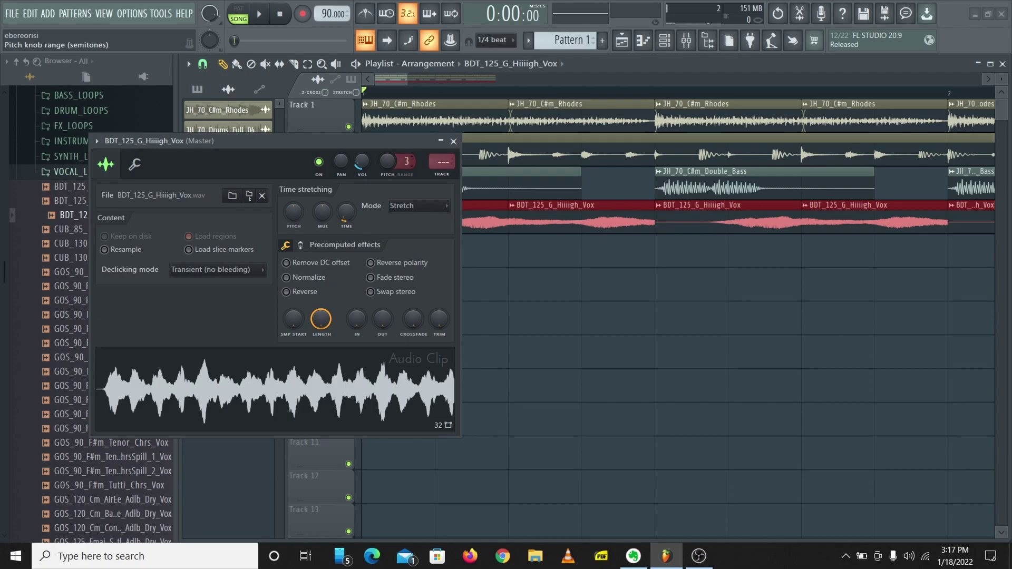
{"action": "left_click", "coordinate": [454, 141]}
{"action": "key", "text": "space"}
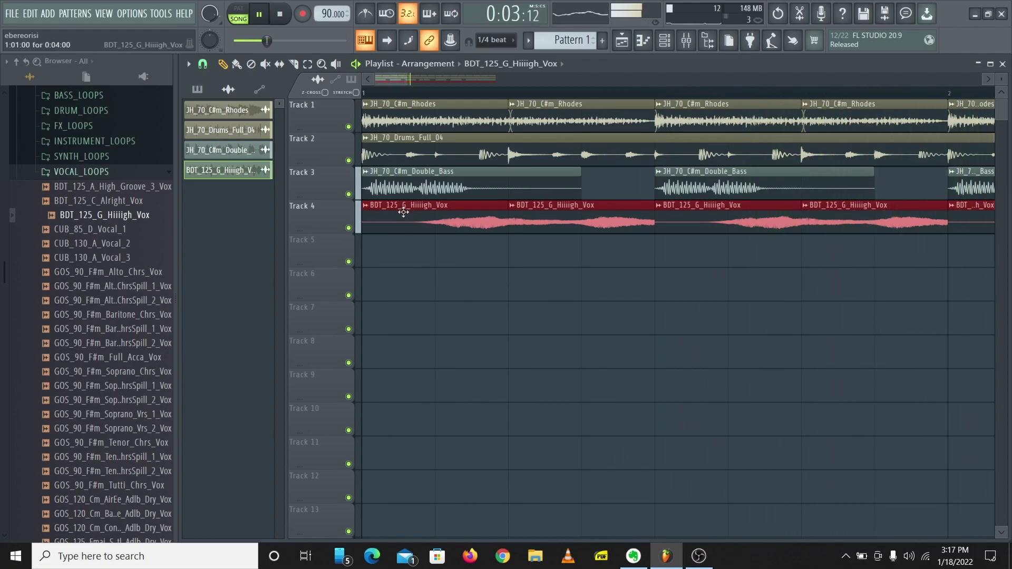
{"action": "key", "text": "space"}
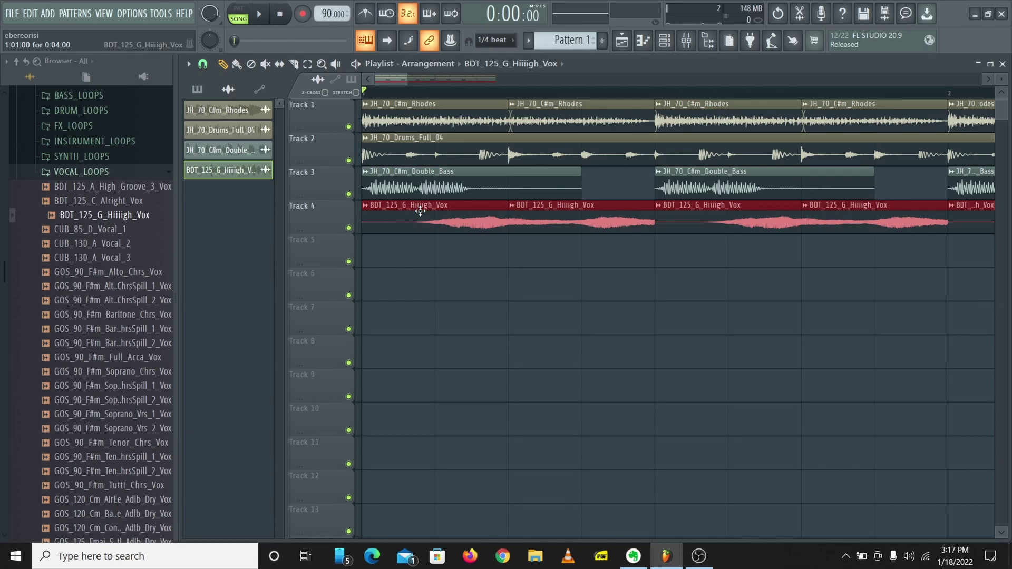
Pitch the vocal loop down 300 cents and close its settings
{"action": "double_click", "coordinate": [421, 212]}
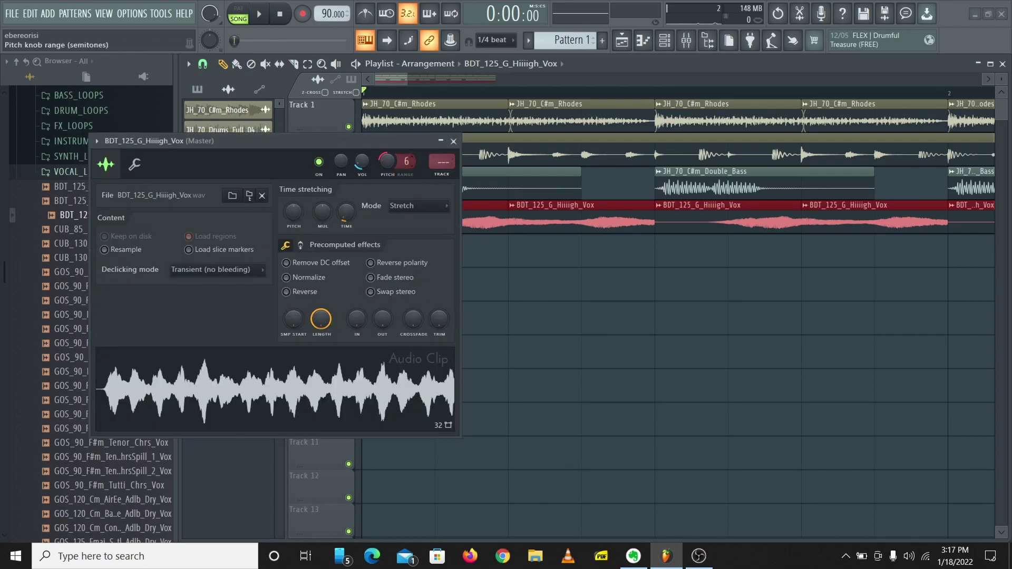
{"action": "left_click_drag", "start_coordinate": [387, 161], "coordinate": [390, 169]}
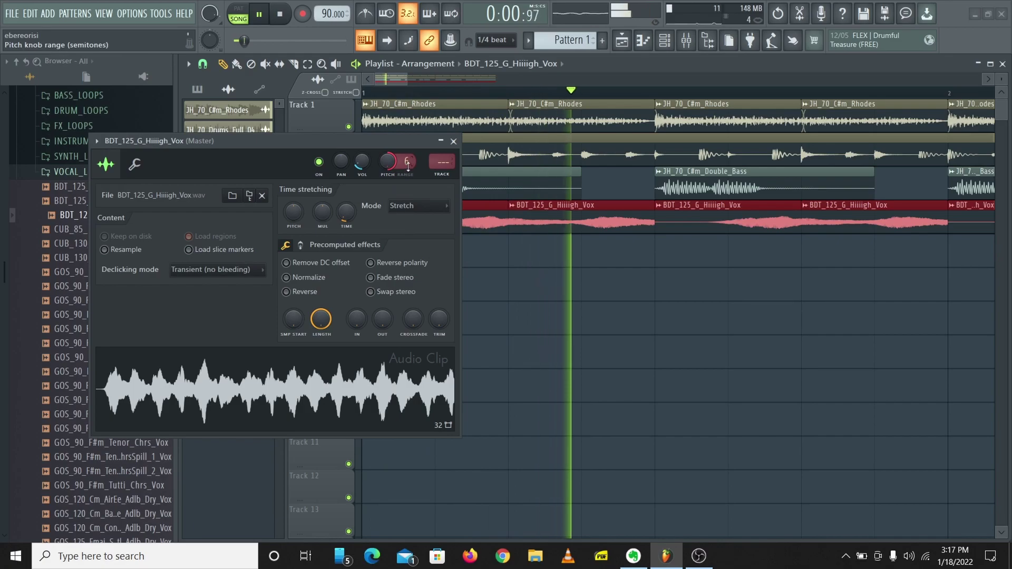
{"action": "left_click", "coordinate": [454, 141]}
{"action": "scroll", "coordinate": [427, 190], "scroll_direction": "down", "scroll_amount": 3}
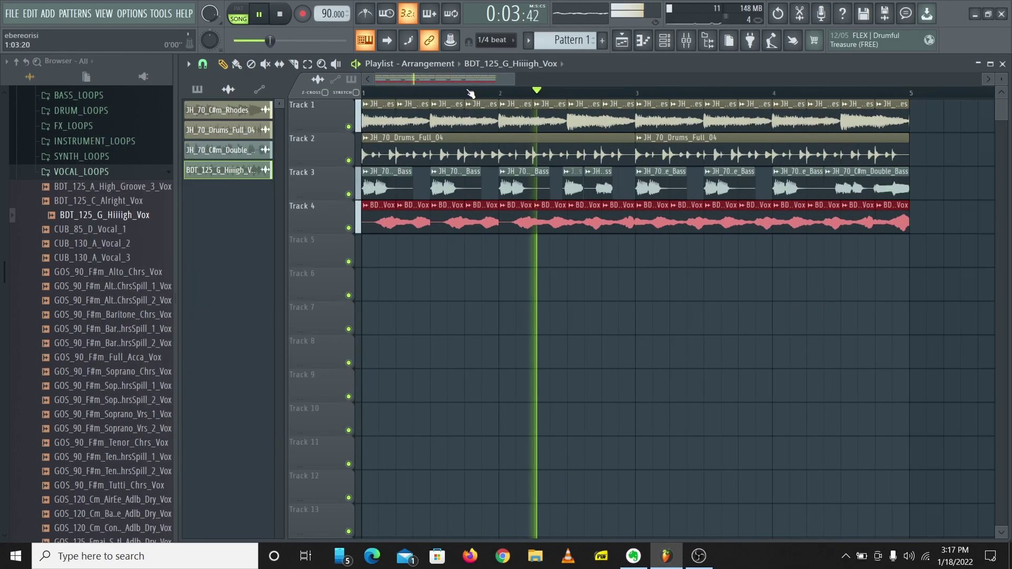
{"action": "scroll", "coordinate": [410, 226], "scroll_direction": "down", "scroll_amount": 2}
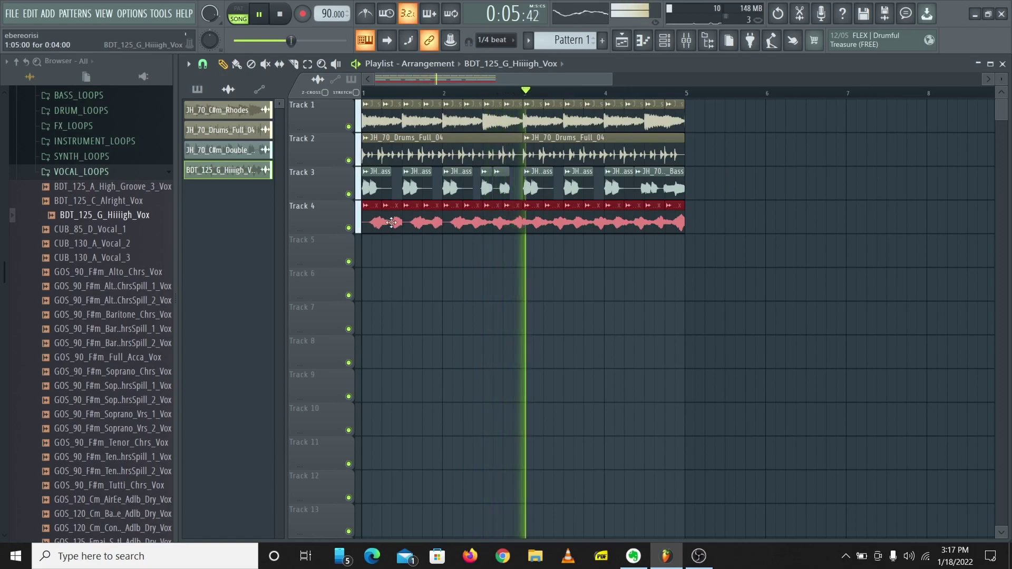
Stop playback and delete the chopped vocal slices on Track 4
{"action": "key", "text": "space"}
{"action": "right_click", "coordinate": [711, 232]}
{"action": "right_click", "coordinate": [602, 224]}
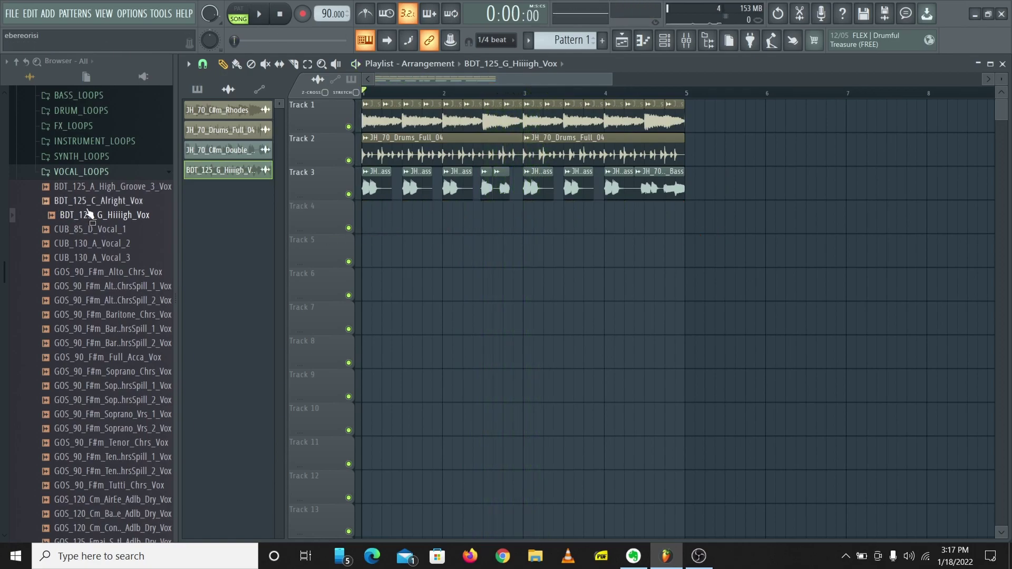
Place the vox sample at bar 1 on Track 4, keeping its embedded 125 BPM tempo
{"action": "left_click_drag", "start_coordinate": [105, 215], "coordinate": [385, 217]}
{"action": "left_click_drag", "start_coordinate": [480, 219], "coordinate": [460, 218]}
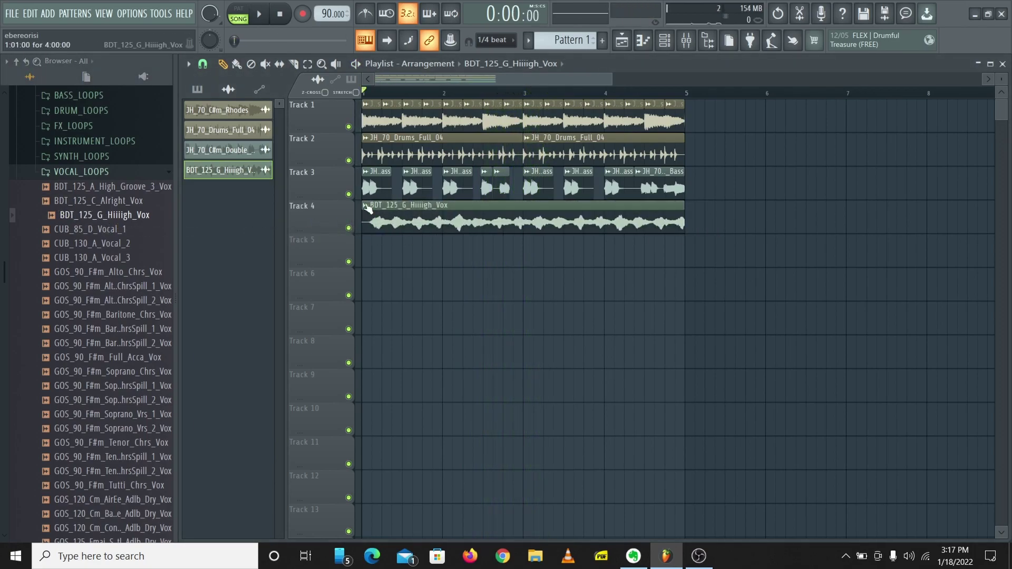
{"action": "right_click", "coordinate": [366, 212]}
{"action": "left_click", "coordinate": [515, 288]}
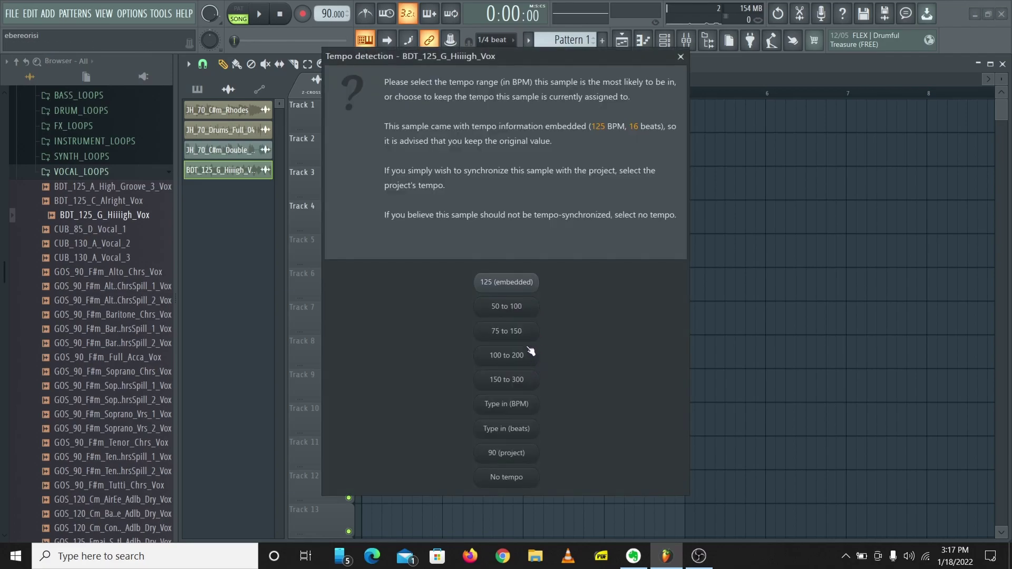
{"action": "left_click", "coordinate": [520, 287]}
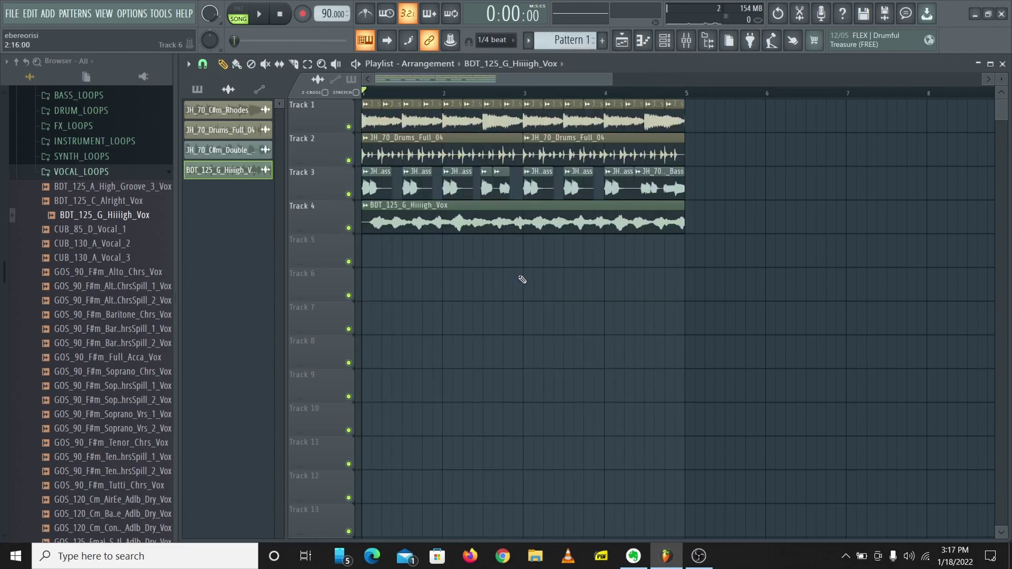
{"action": "left_click", "coordinate": [365, 205]}
{"action": "mouse_move", "coordinate": [407, 353]}
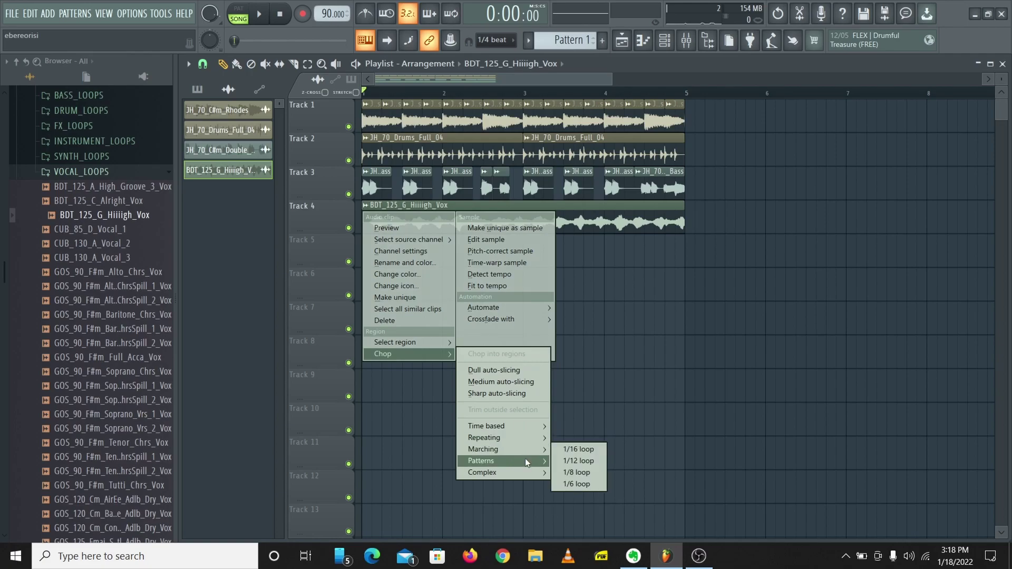
{"action": "mouse_move", "coordinate": [500, 473]}
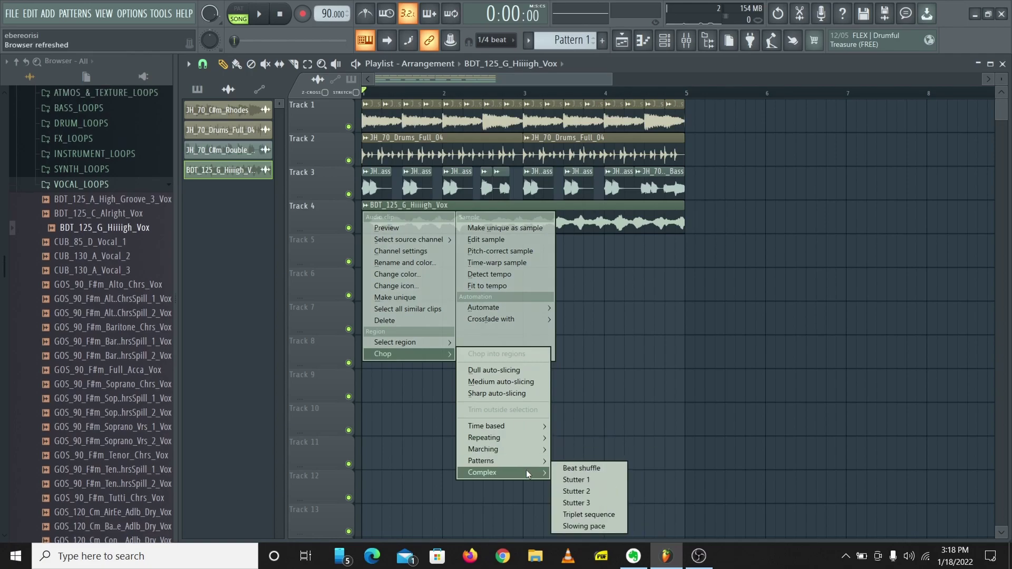
Chop the vocal clip with the Breakdown 2 pattern and preview it
{"action": "left_click", "coordinate": [604, 525]}
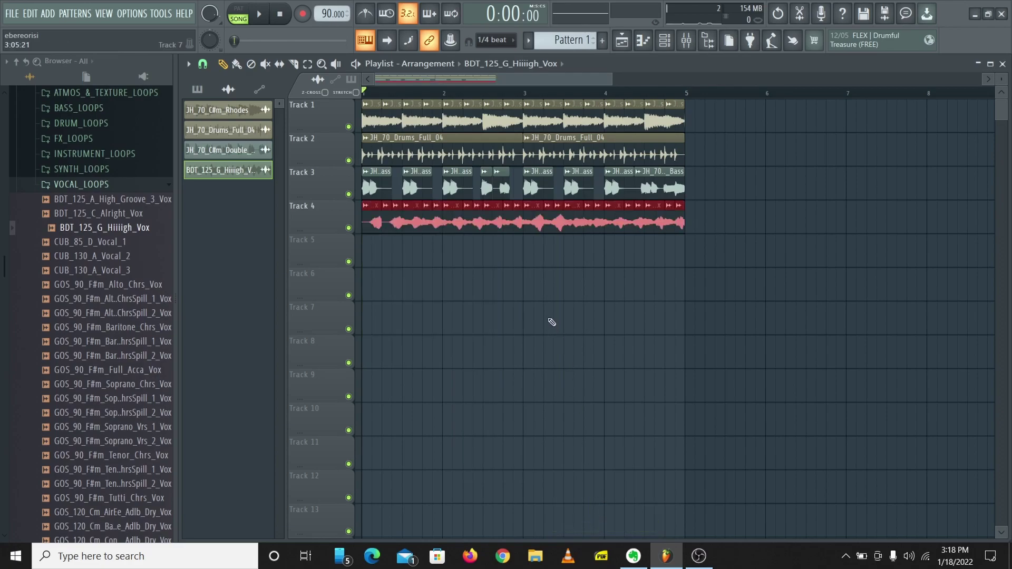
{"action": "key", "text": "space"}
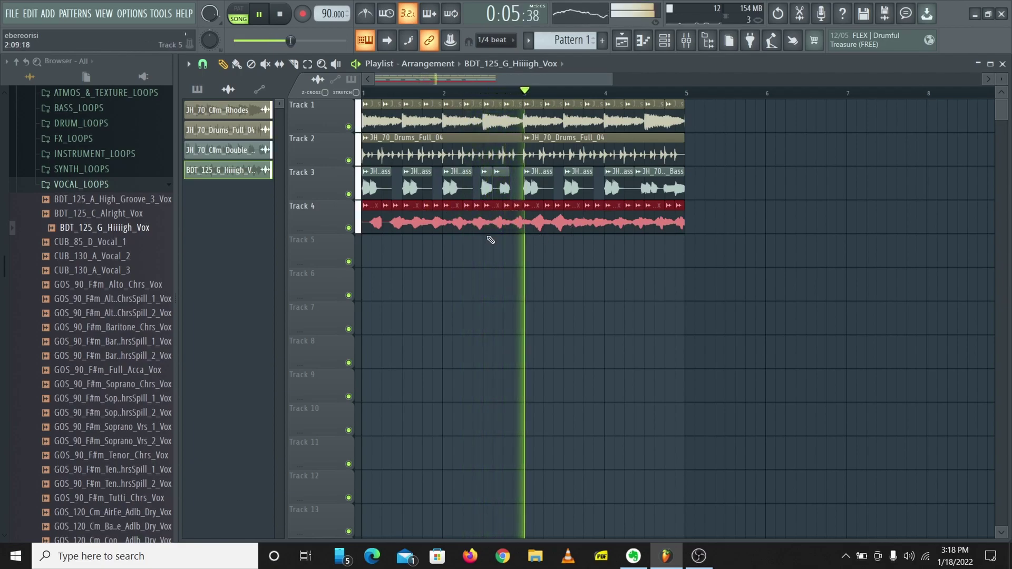
{"action": "left_click", "coordinate": [470, 221]}
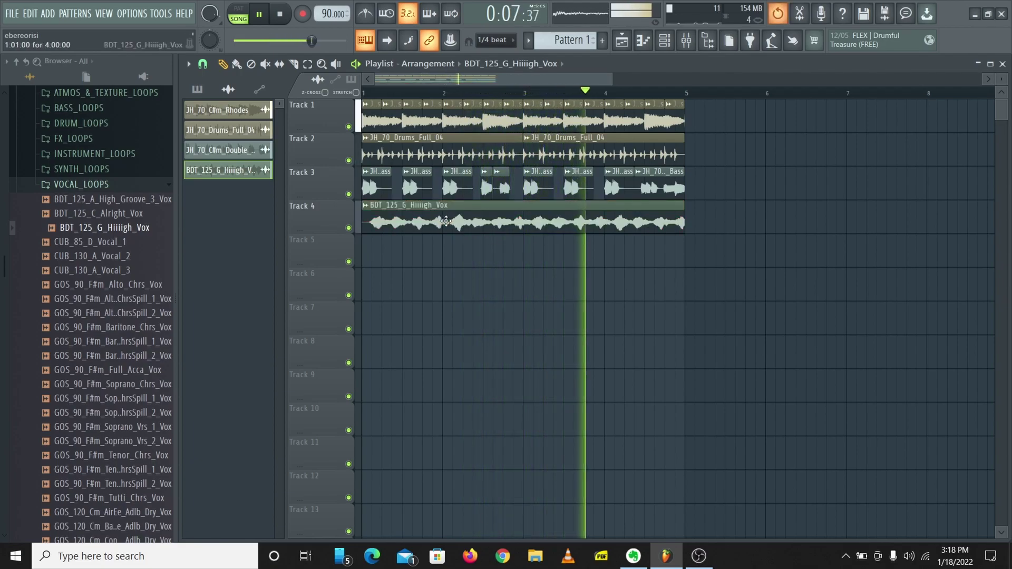
{"action": "key", "text": "space"}
Rechop the vocal clip with the Moombah pattern and play it back
{"action": "right_click", "coordinate": [362, 212]}
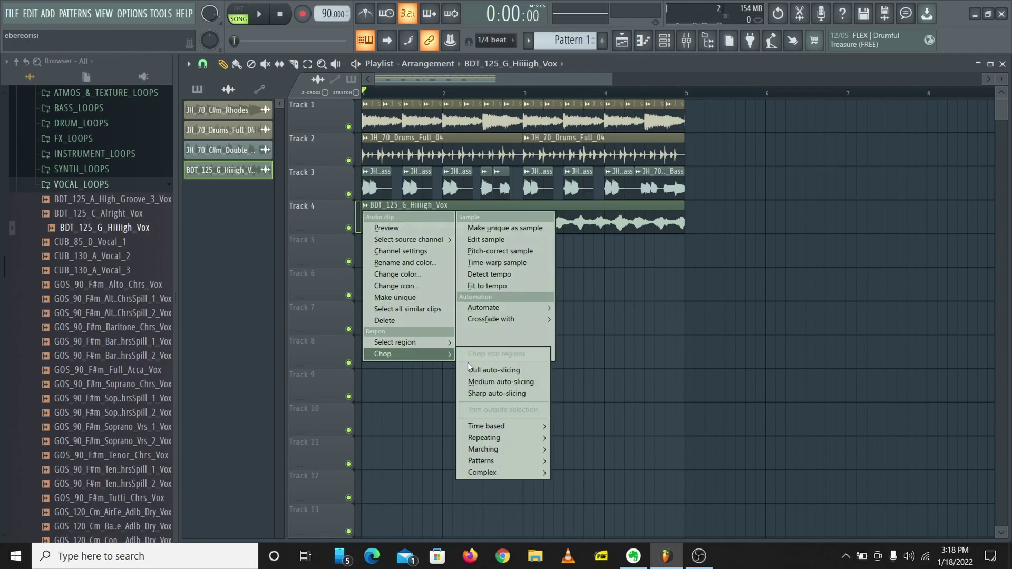
{"action": "mouse_move", "coordinate": [481, 460]}
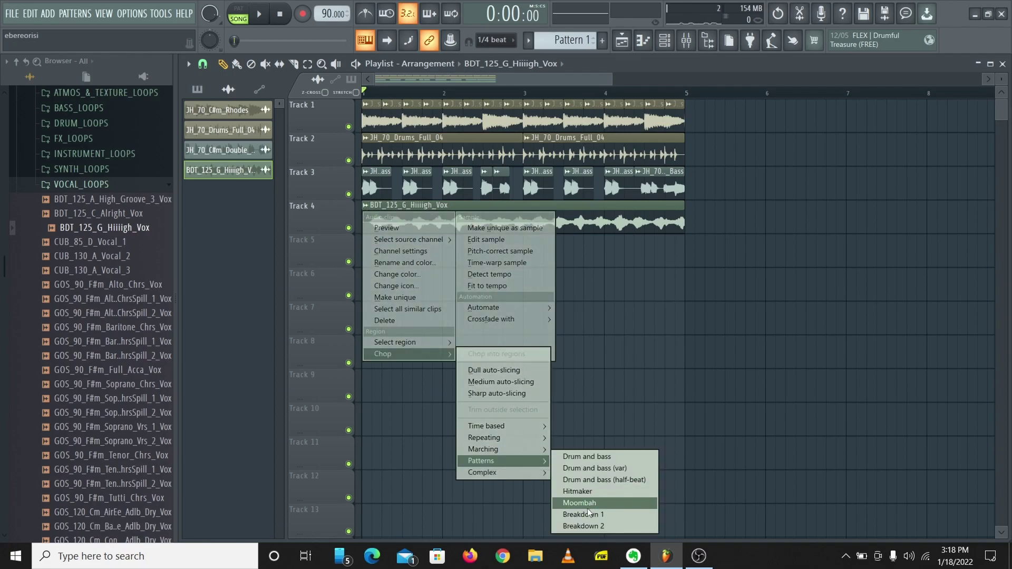
{"action": "left_click", "coordinate": [590, 503]}
{"action": "key", "text": "space"}
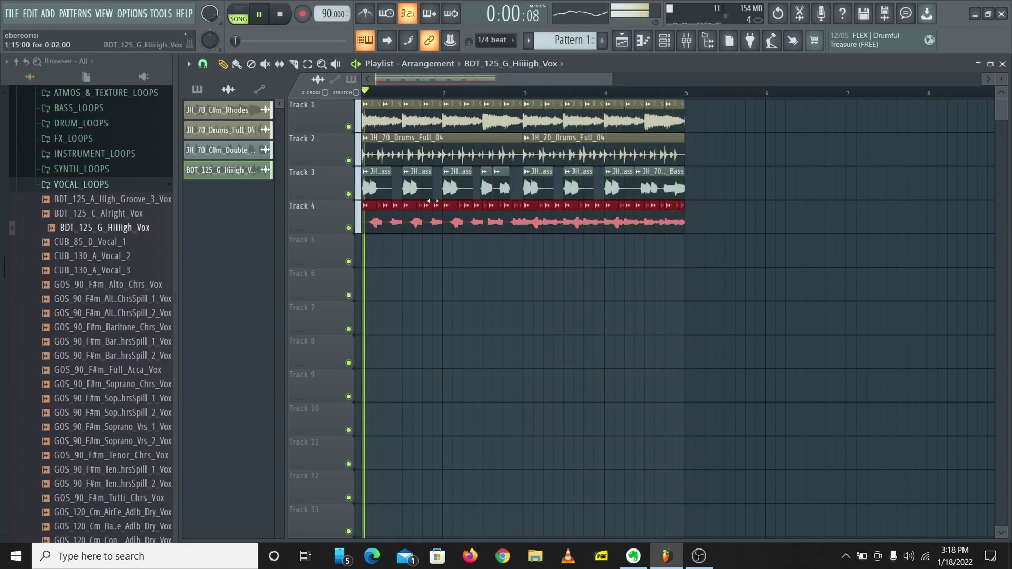
Stop playback and open the JH_70_C#m_Rhodes clip's settings
{"action": "key", "text": "space"}
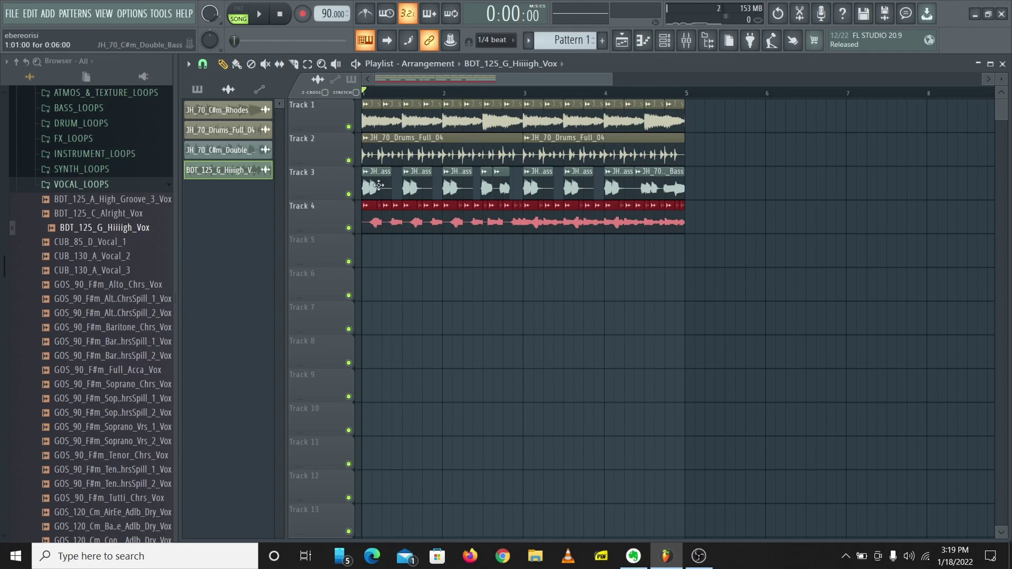
{"action": "scroll", "coordinate": [451, 97], "scroll_direction": "up", "scroll_amount": 3}
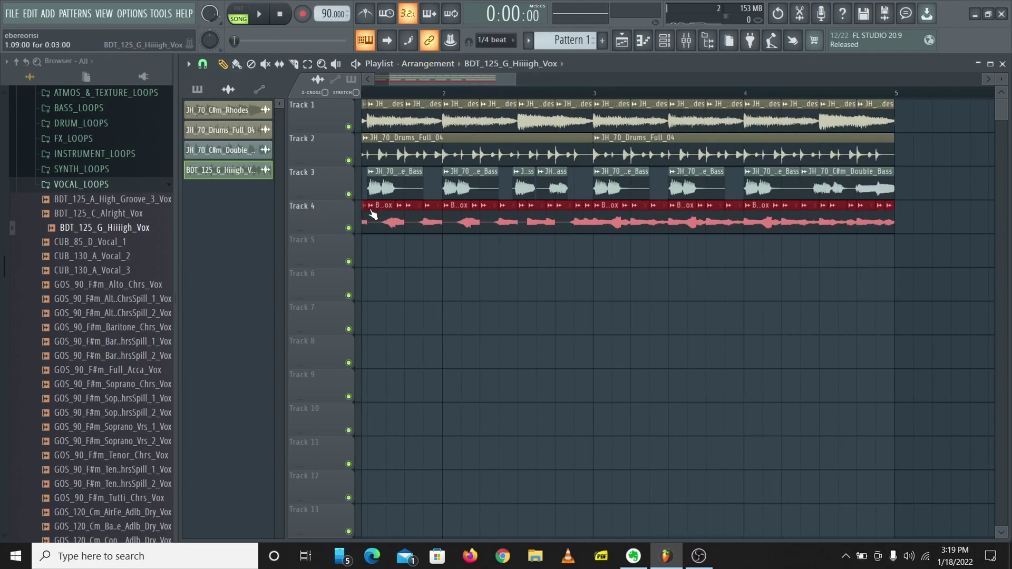
{"action": "scroll", "coordinate": [427, 111], "scroll_direction": "left", "scroll_amount": 2}
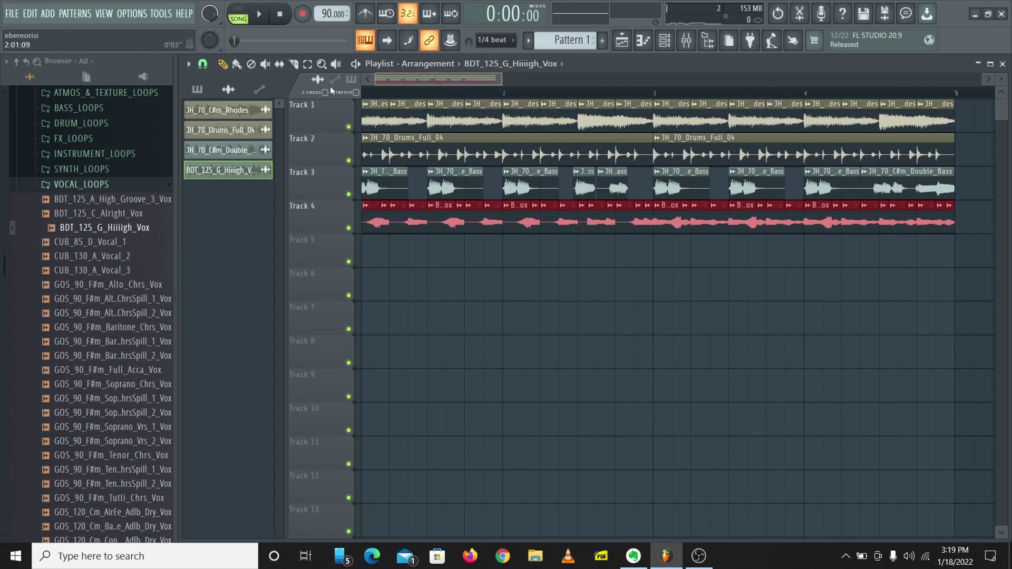
{"action": "double_click", "coordinate": [401, 120]}
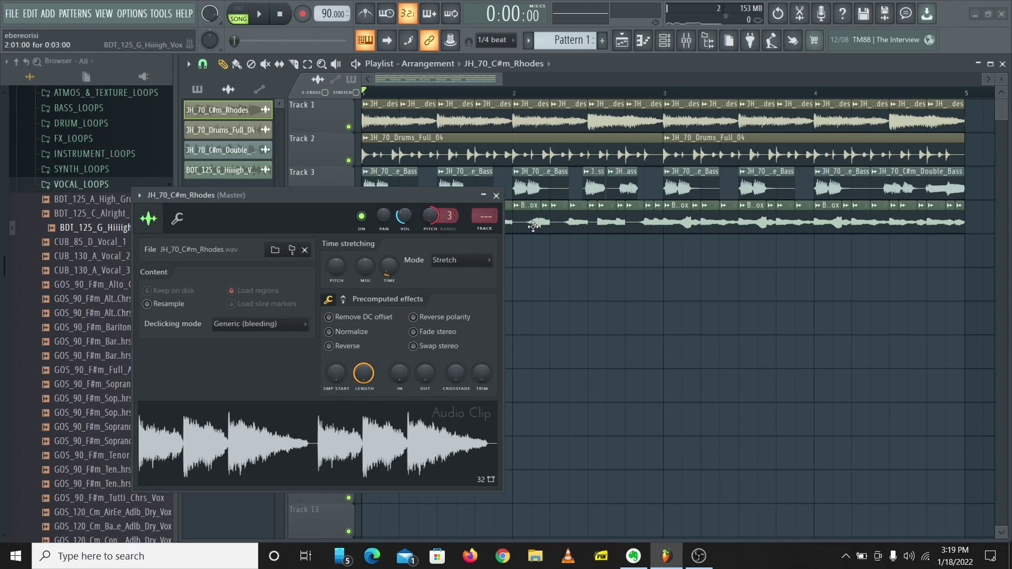
Reverse the BDT_125_G_Hiiiigh_Vox sample, play it back, and close its settings
{"action": "double_click", "coordinate": [534, 225]}
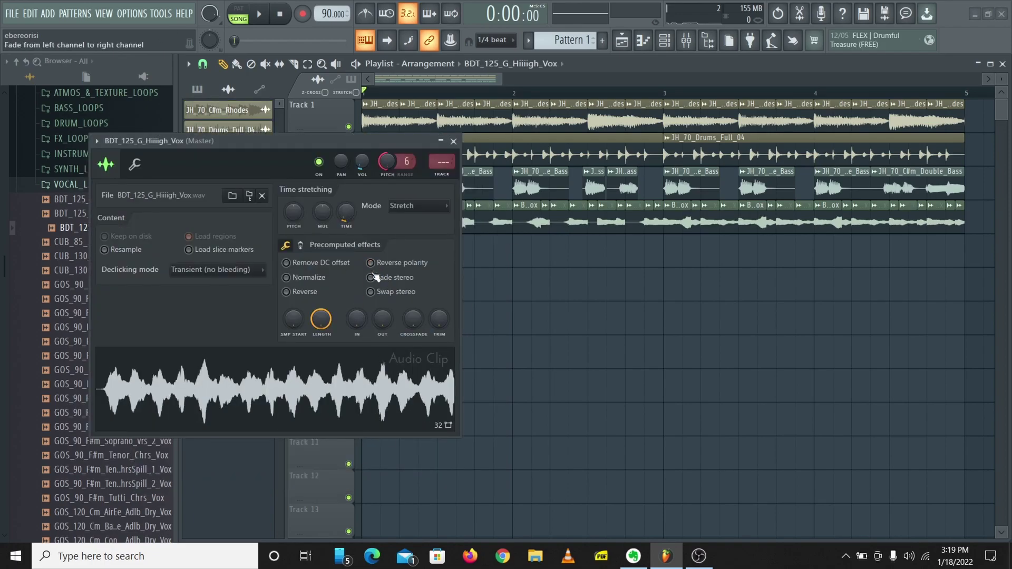
{"action": "left_click", "coordinate": [304, 292]}
{"action": "key", "text": "space"}
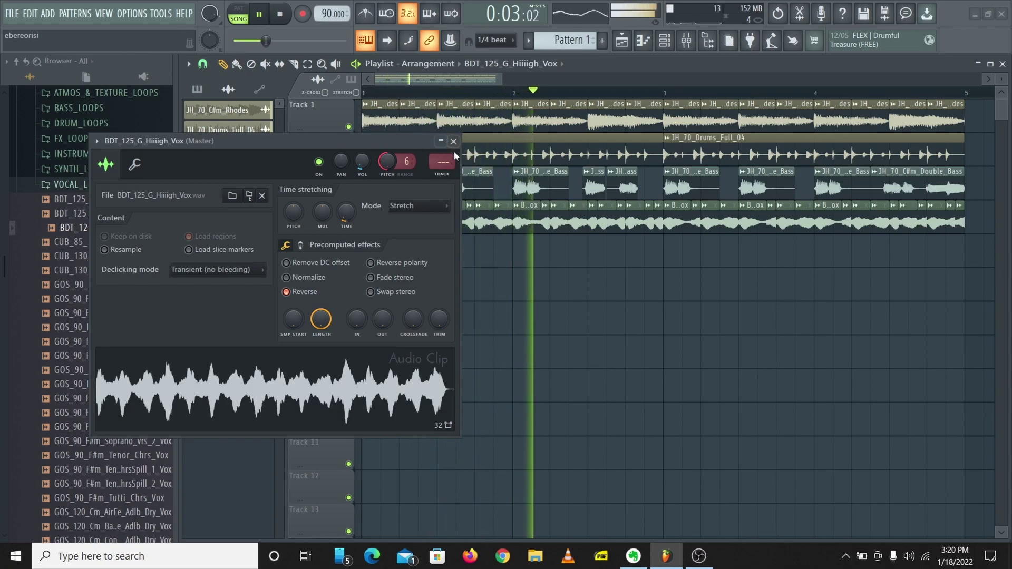
{"action": "left_click", "coordinate": [453, 142]}
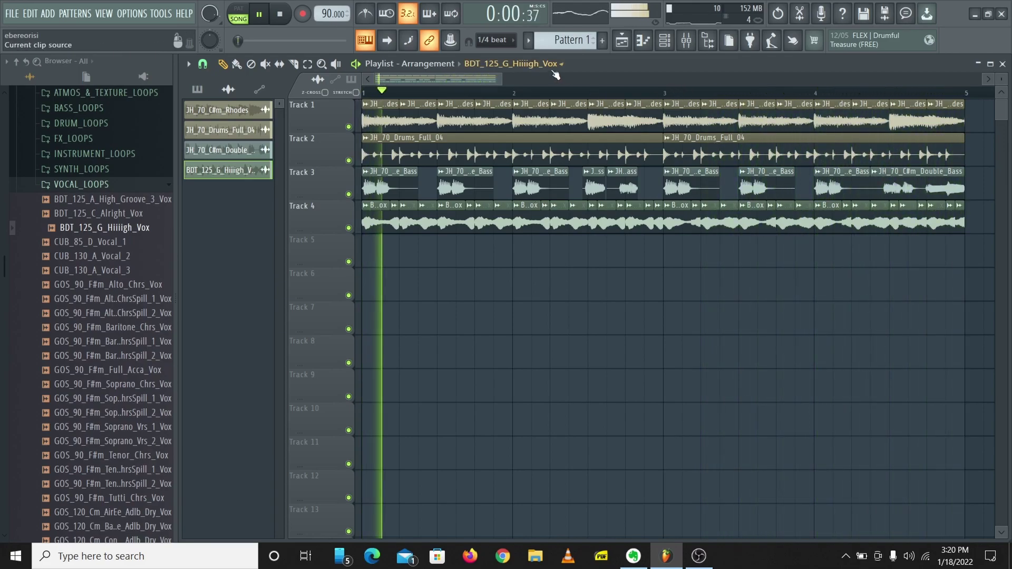
Stop the four-track arrangement's playback with Space
{"action": "key", "text": "space"}
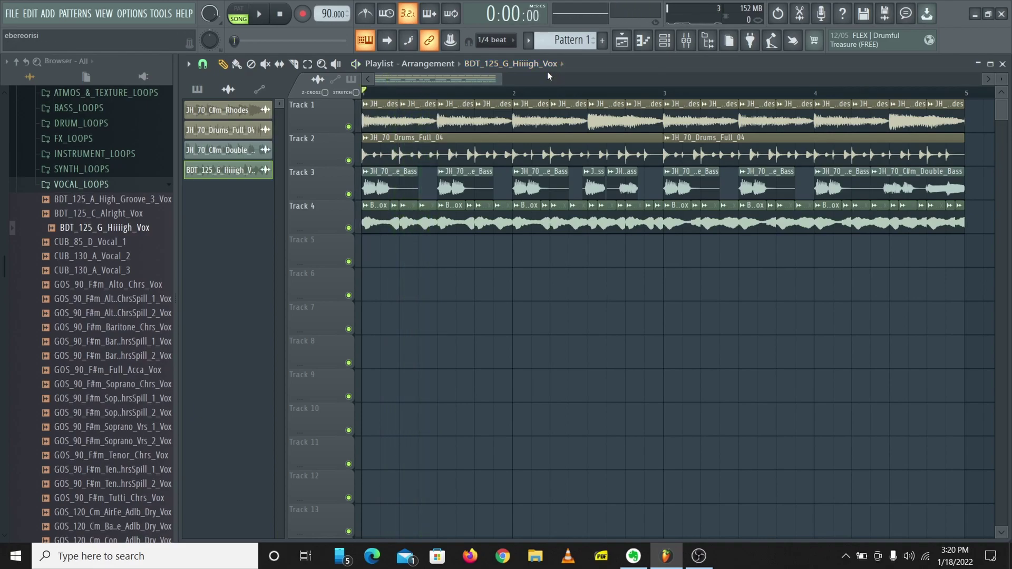